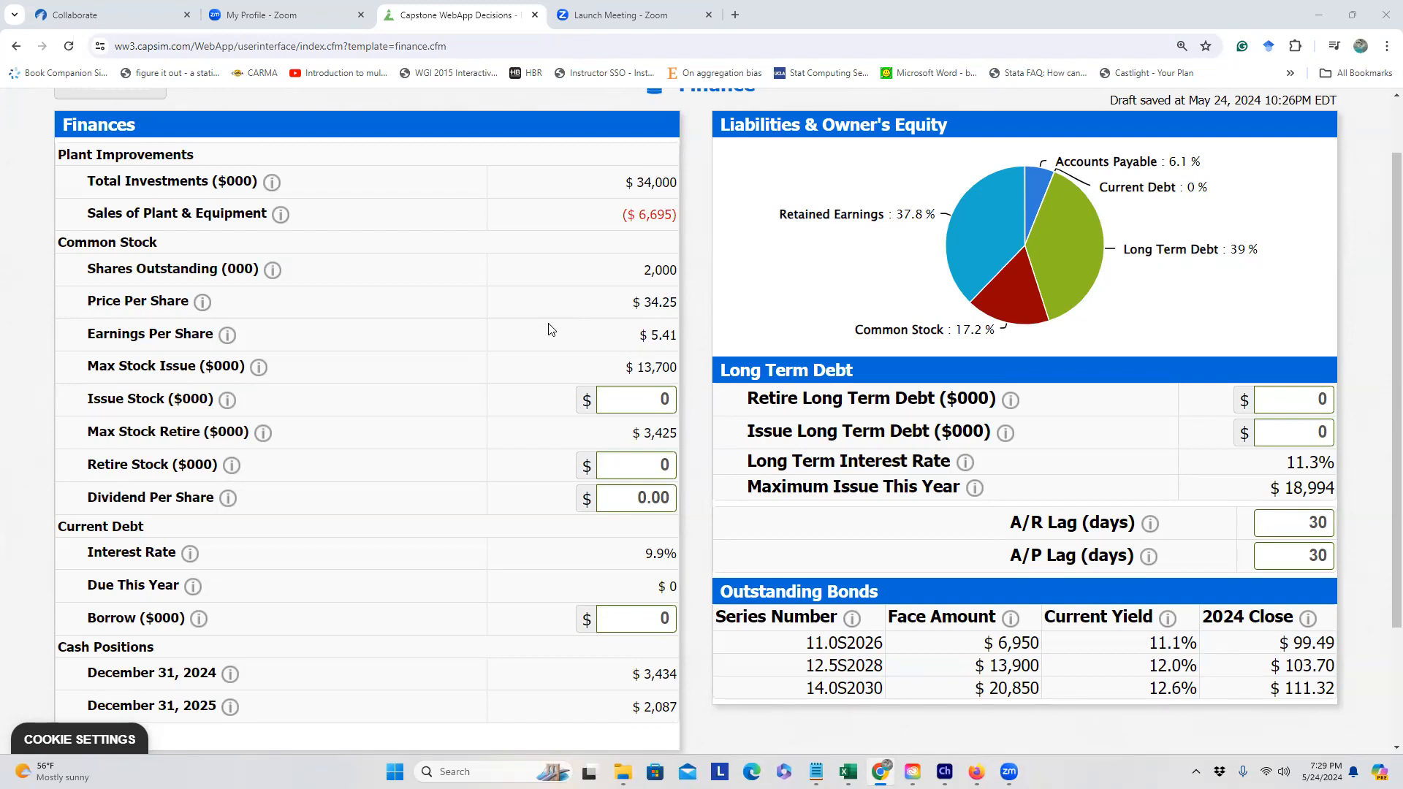
Step: Highlight the $34,000 total investments, equipment sales, and December 2024 and 2025 ($2,087) cash figures
scroll(549, 327, up, 1)
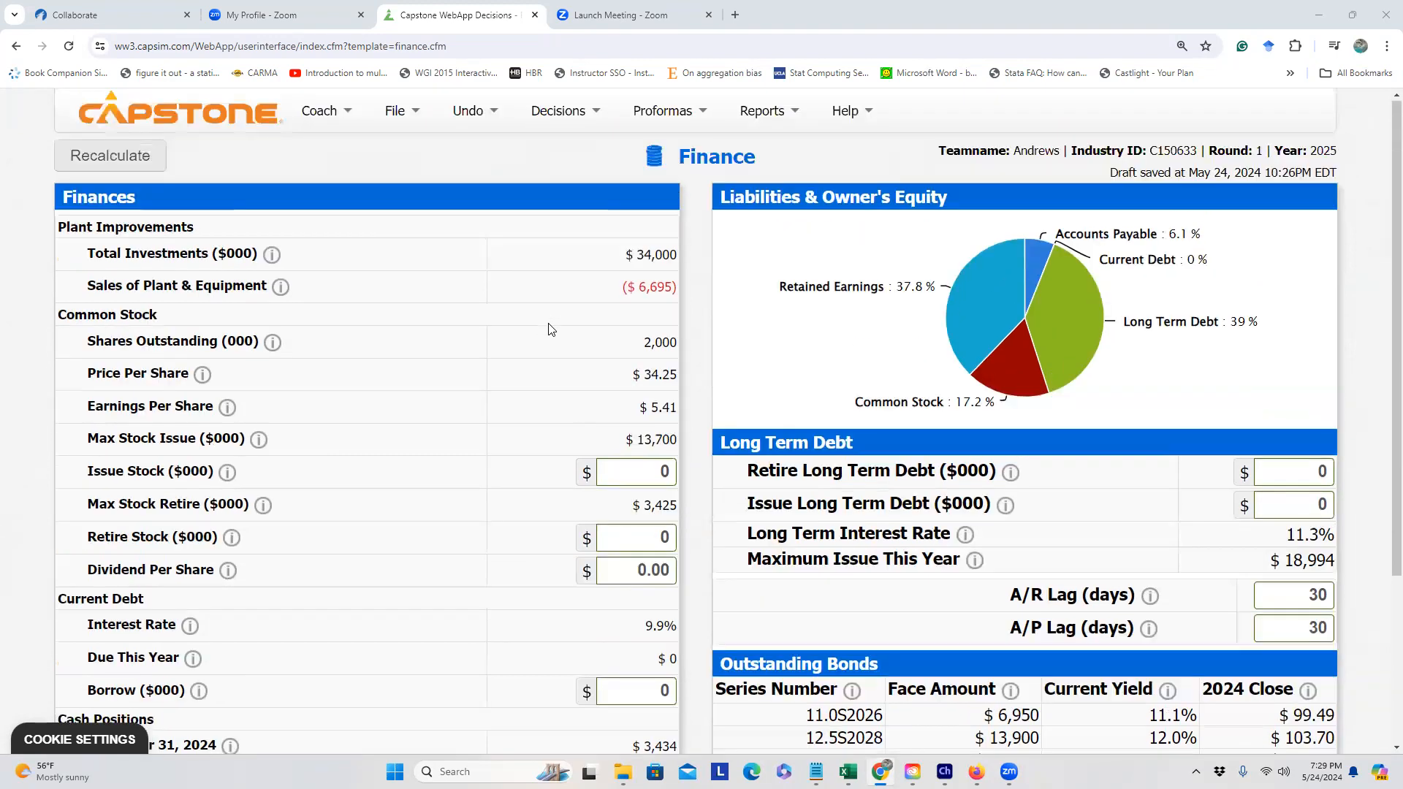
scroll(559, 293, down, 1)
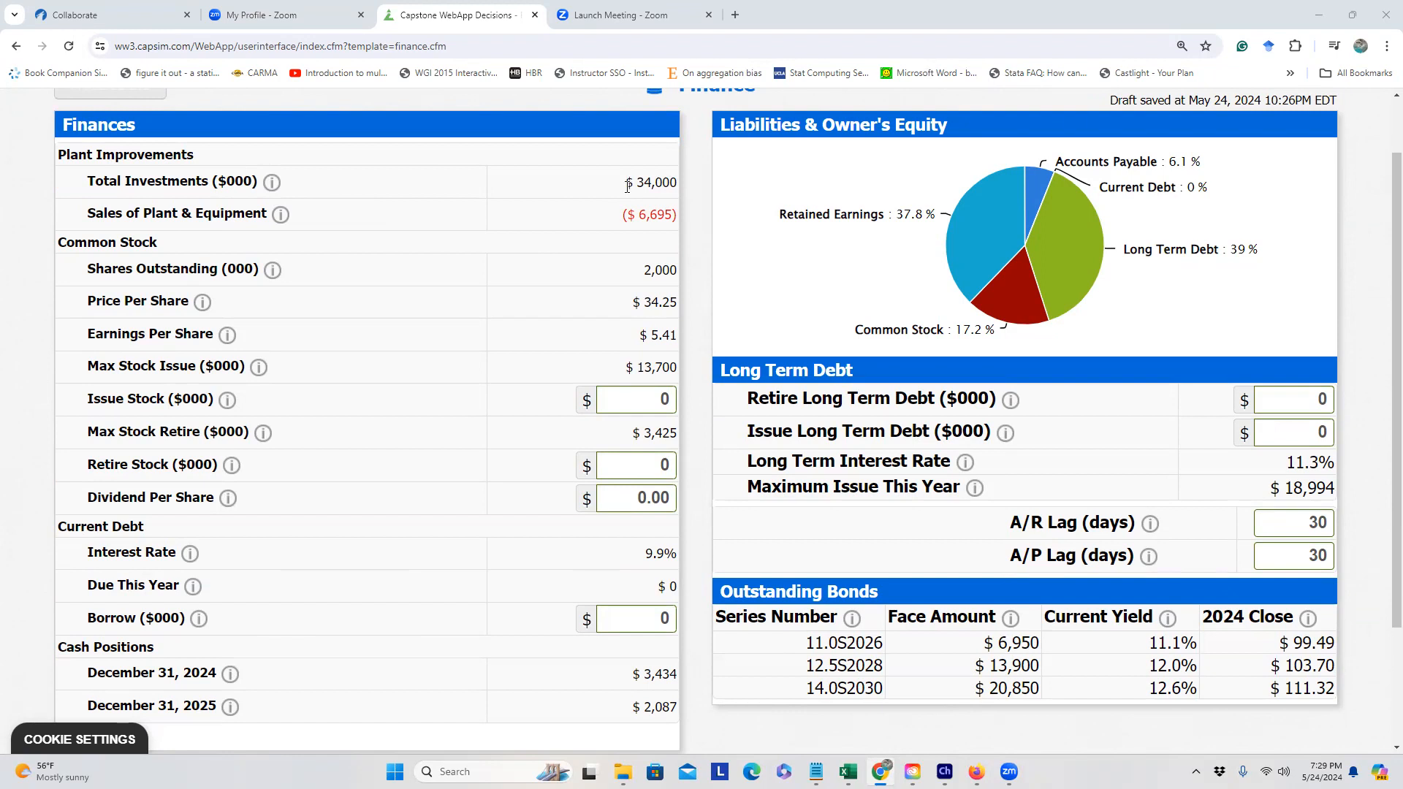
drag(627, 184, 680, 220)
click(669, 204)
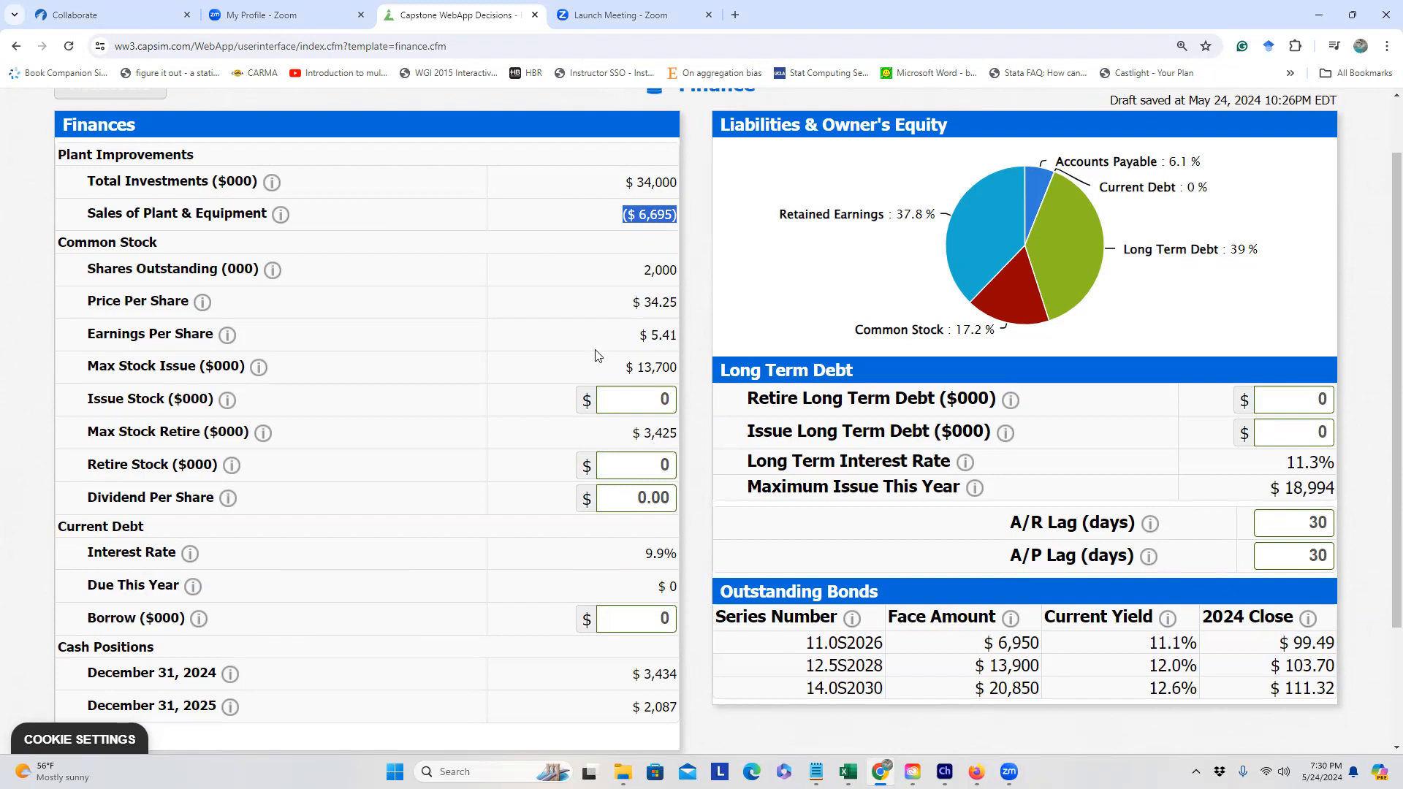
scroll(582, 360, down, 1)
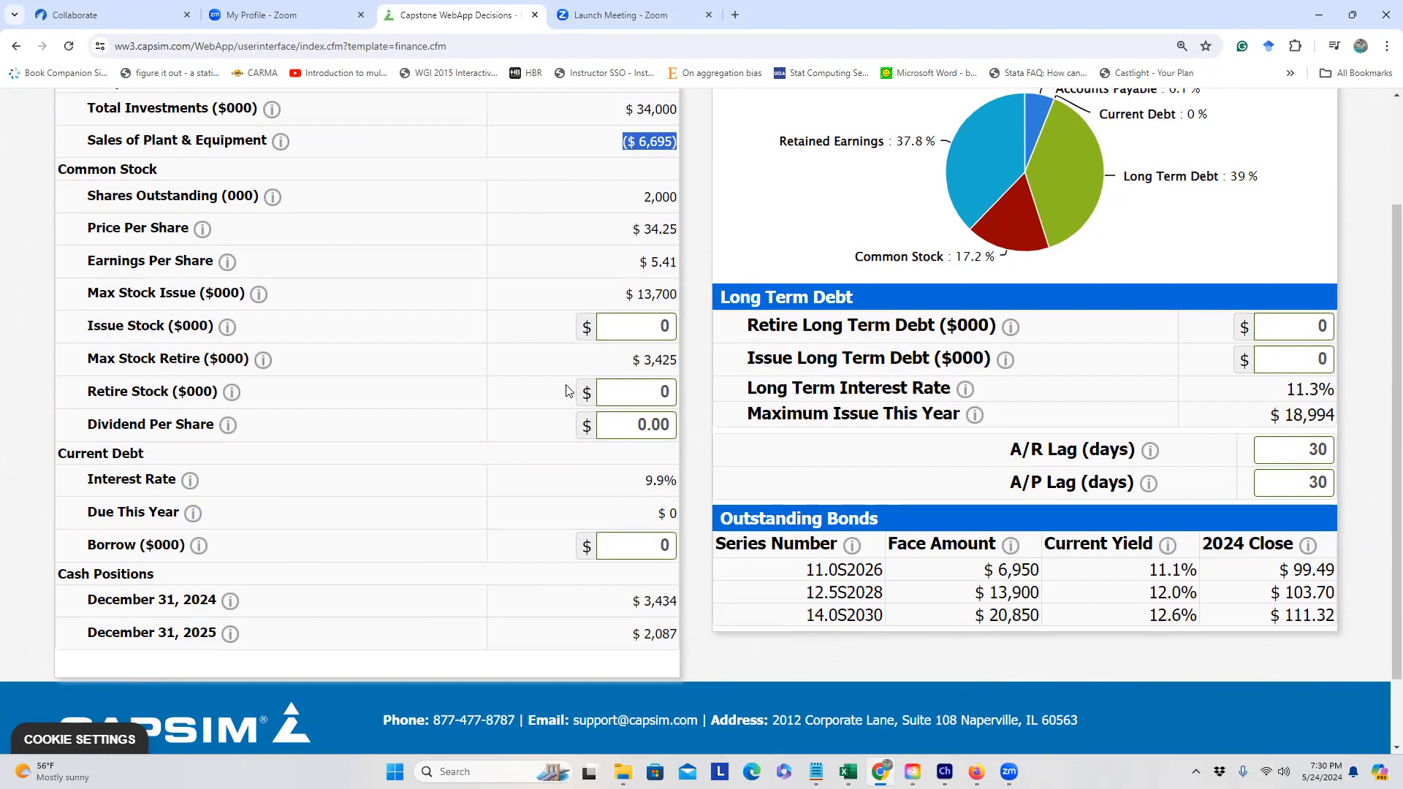
scroll(570, 391, down, 1)
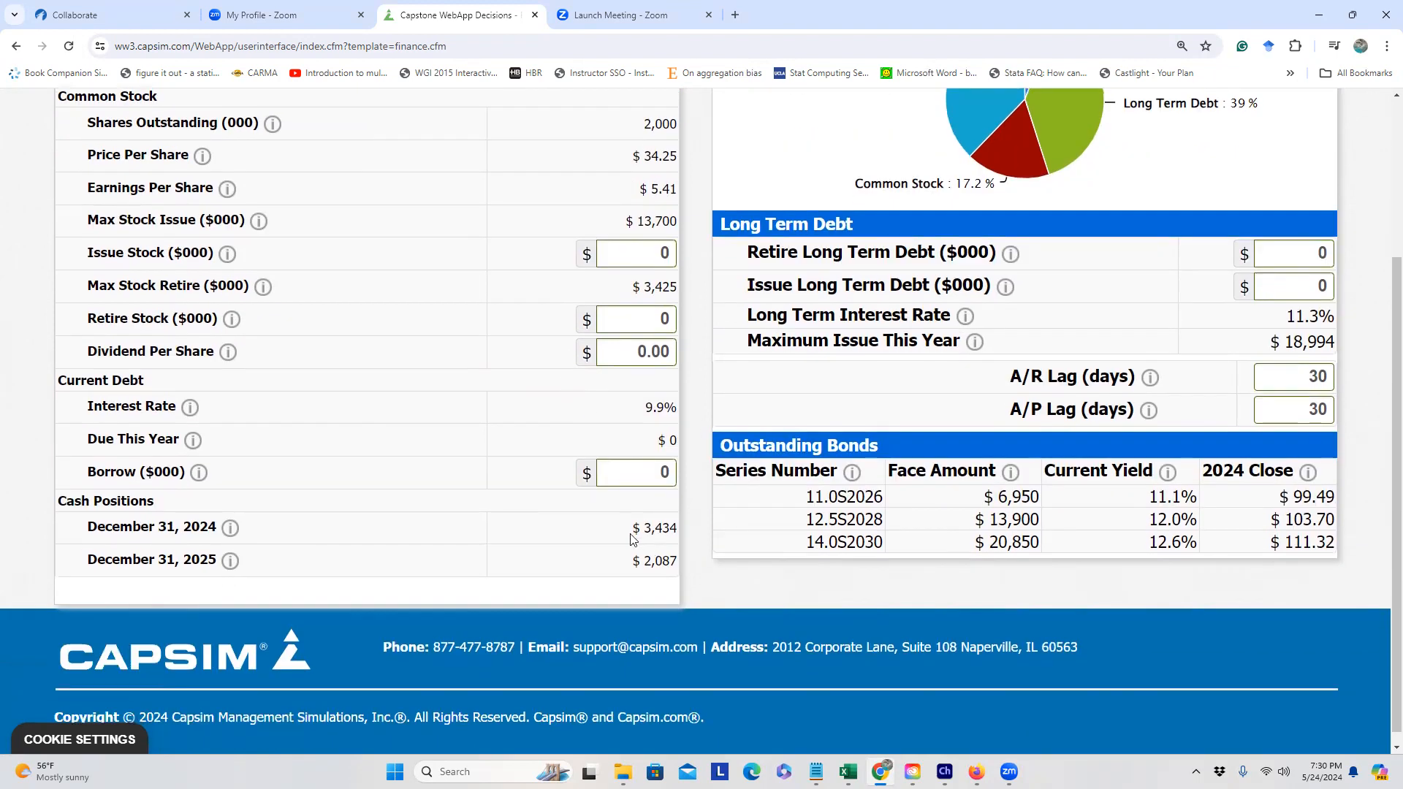
drag(632, 528, 681, 537)
drag(633, 561, 676, 564)
click(674, 568)
drag(638, 565, 677, 565)
scroll(660, 559, up, 2)
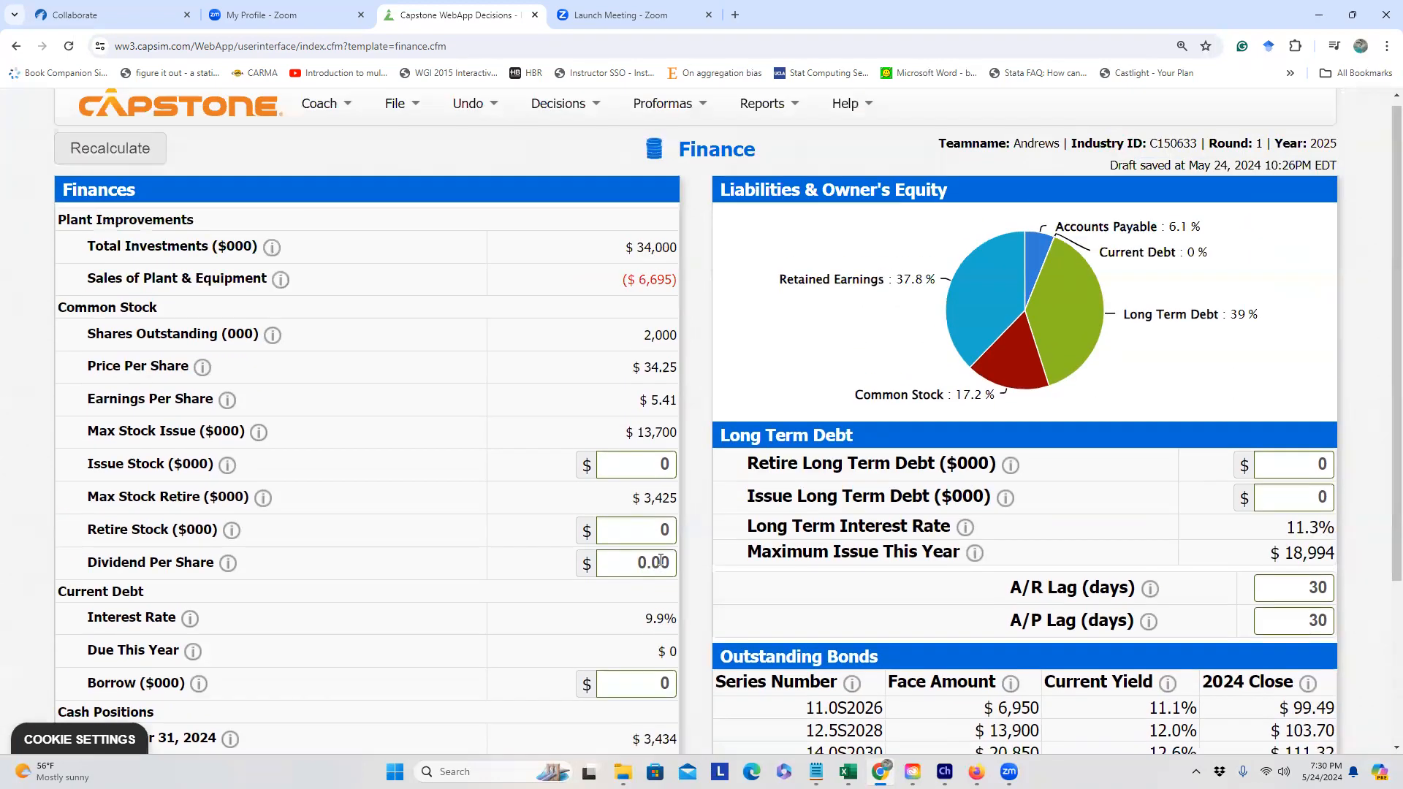
scroll(659, 556, down, 1)
scroll(660, 557, up, 1)
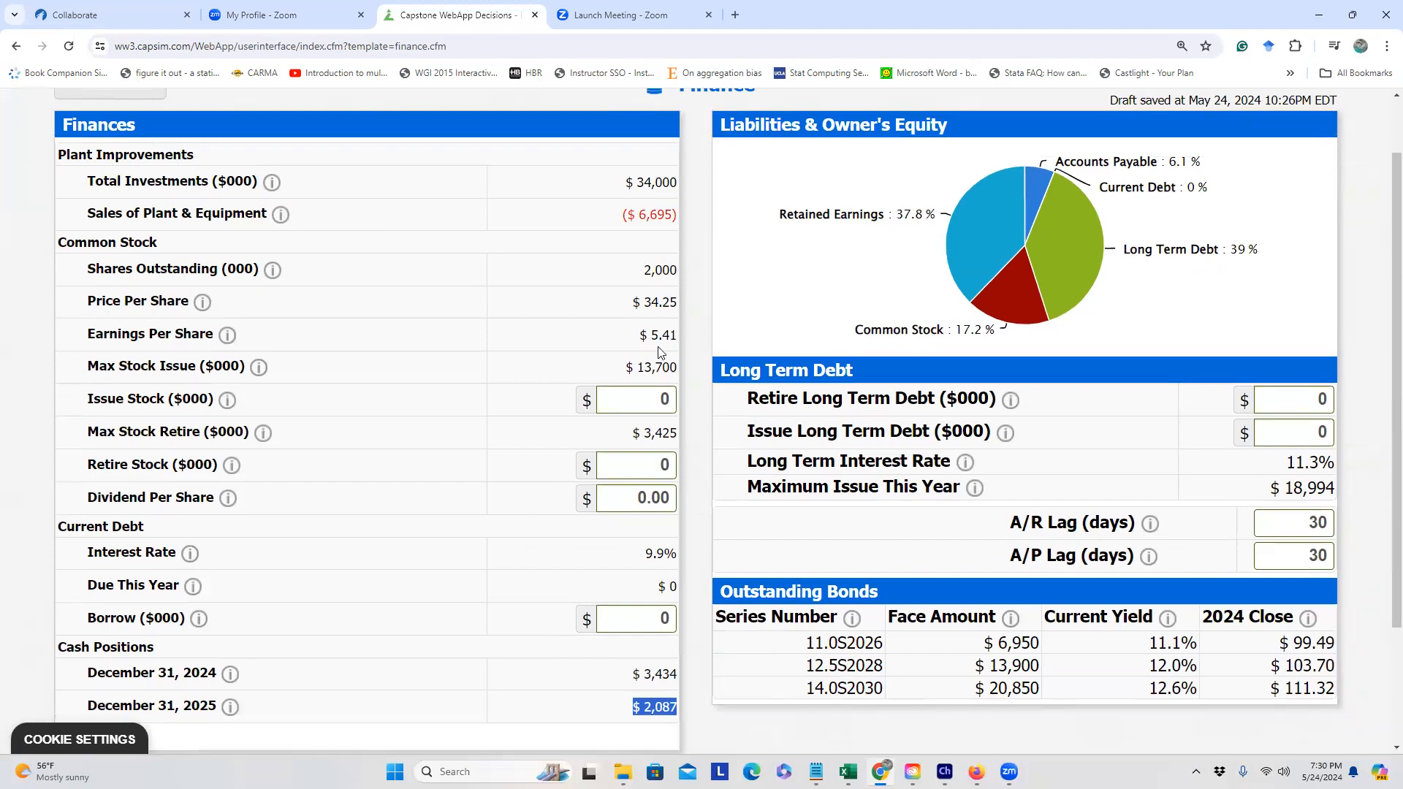
Step: In the maximized Excel sheet, enter Investment in A2 and $34000 in B2
click(848, 772)
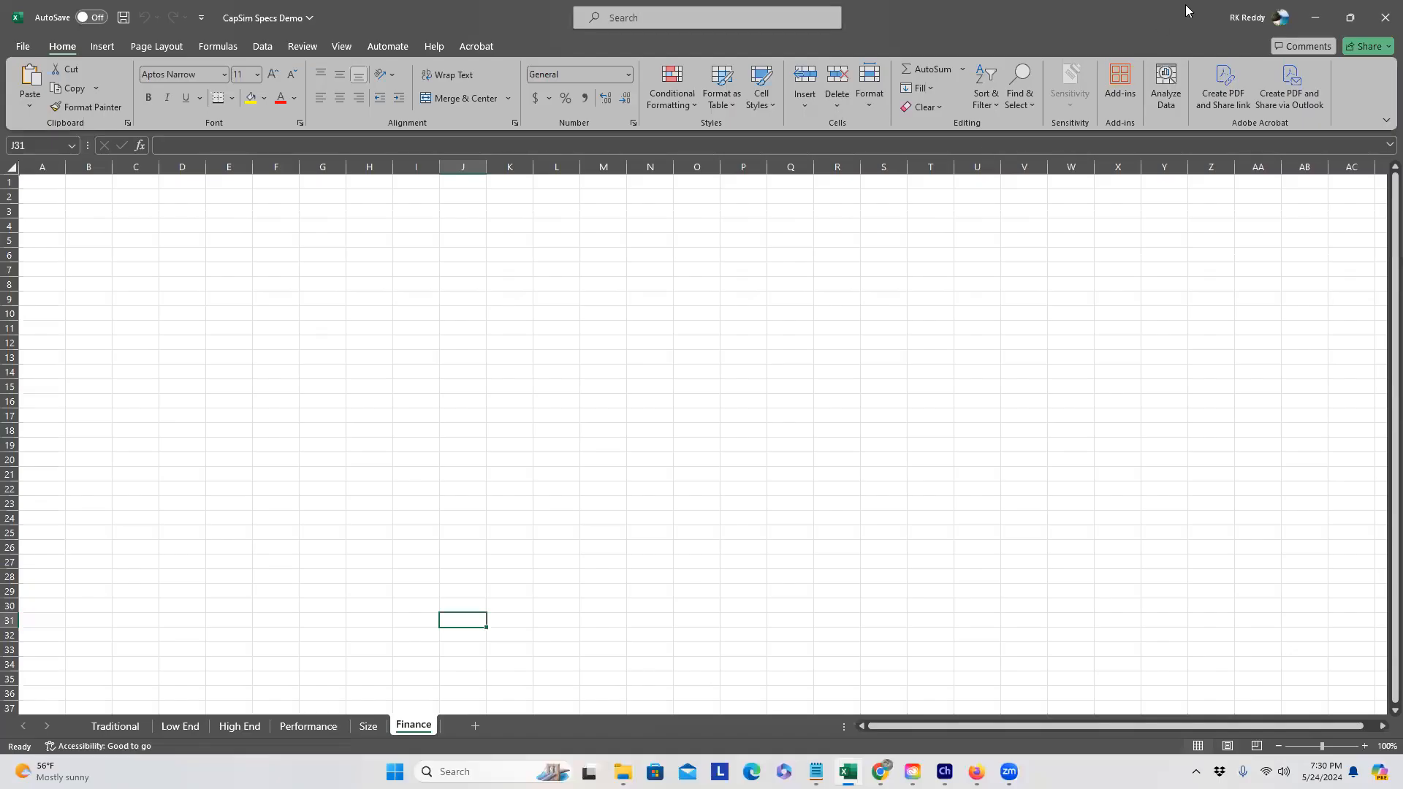
click(1352, 14)
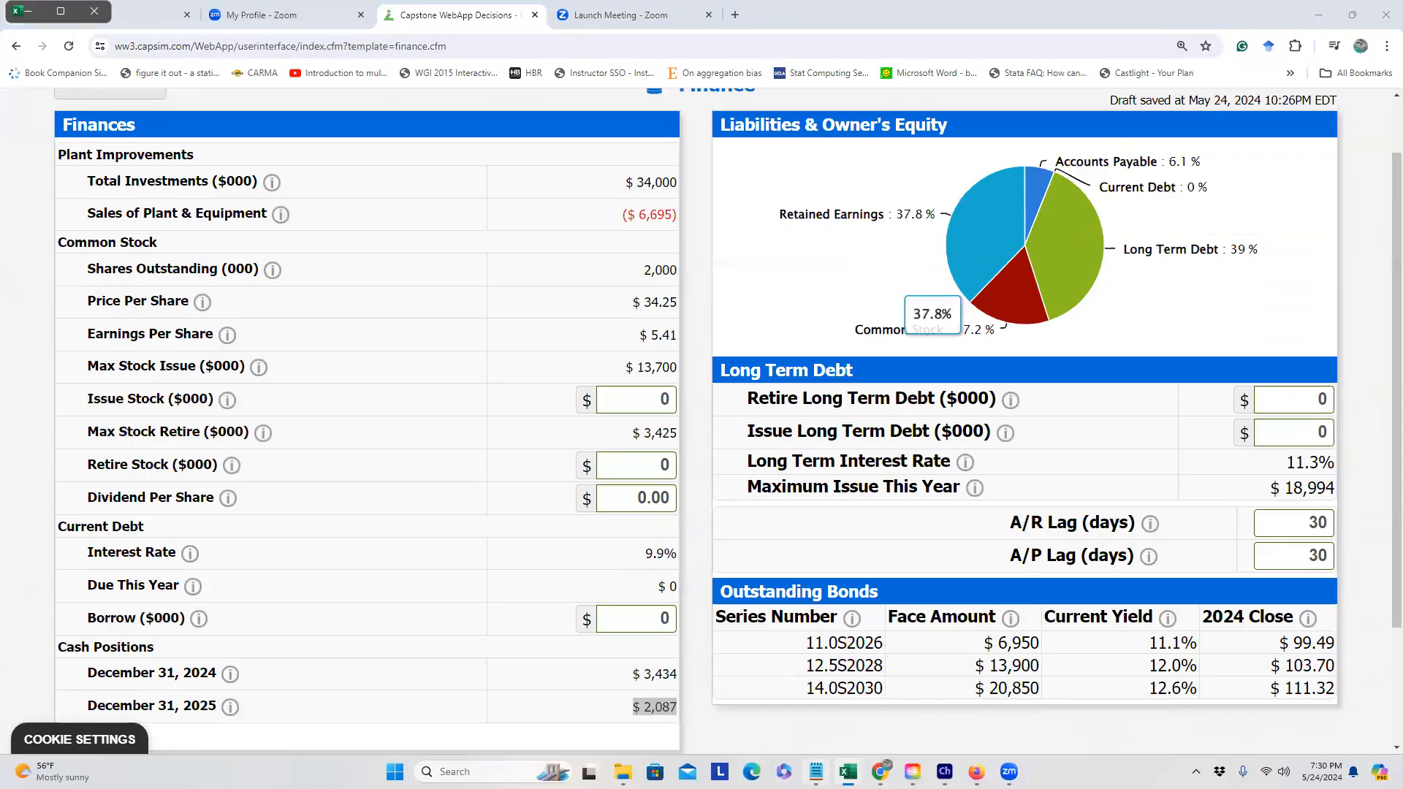
click(880, 772)
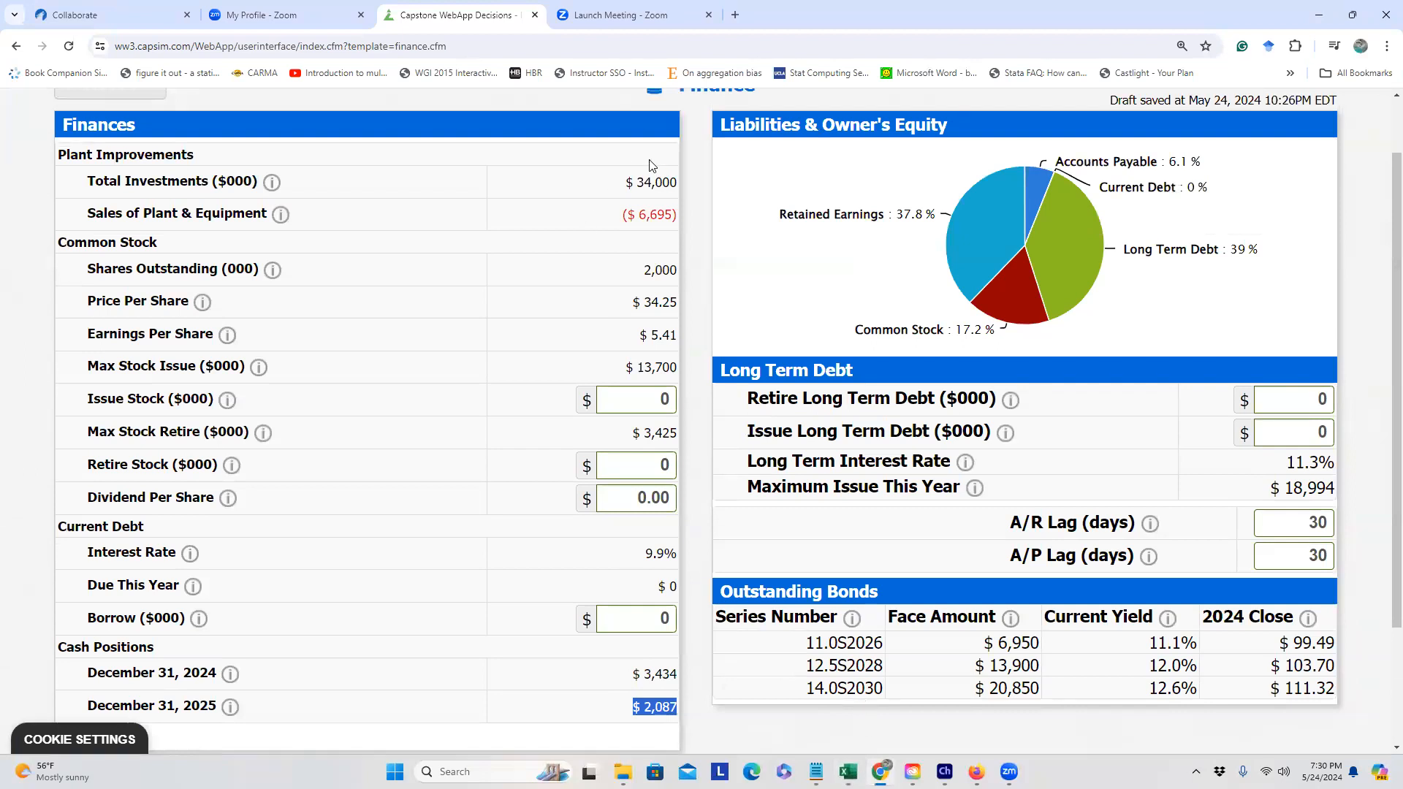
click(846, 771)
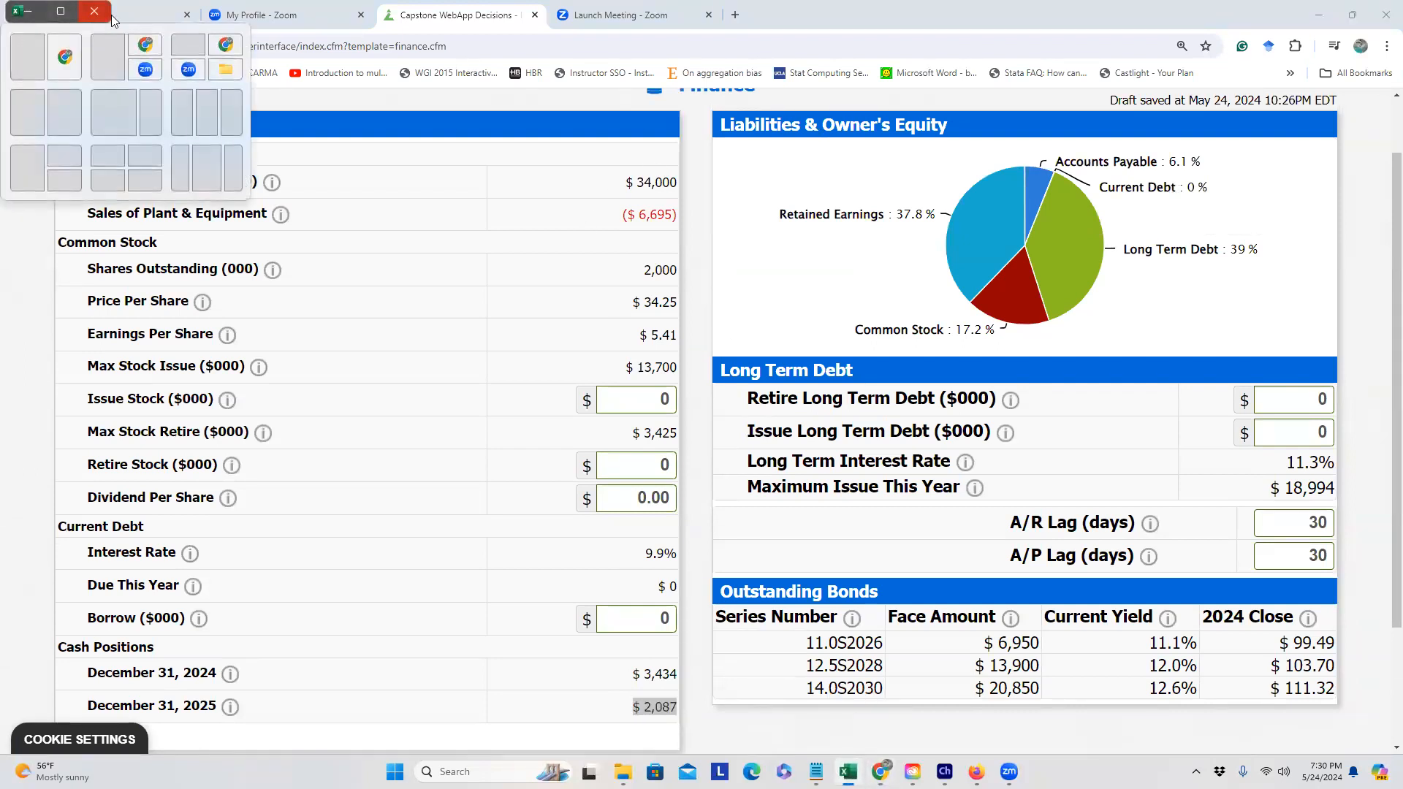
click(60, 13)
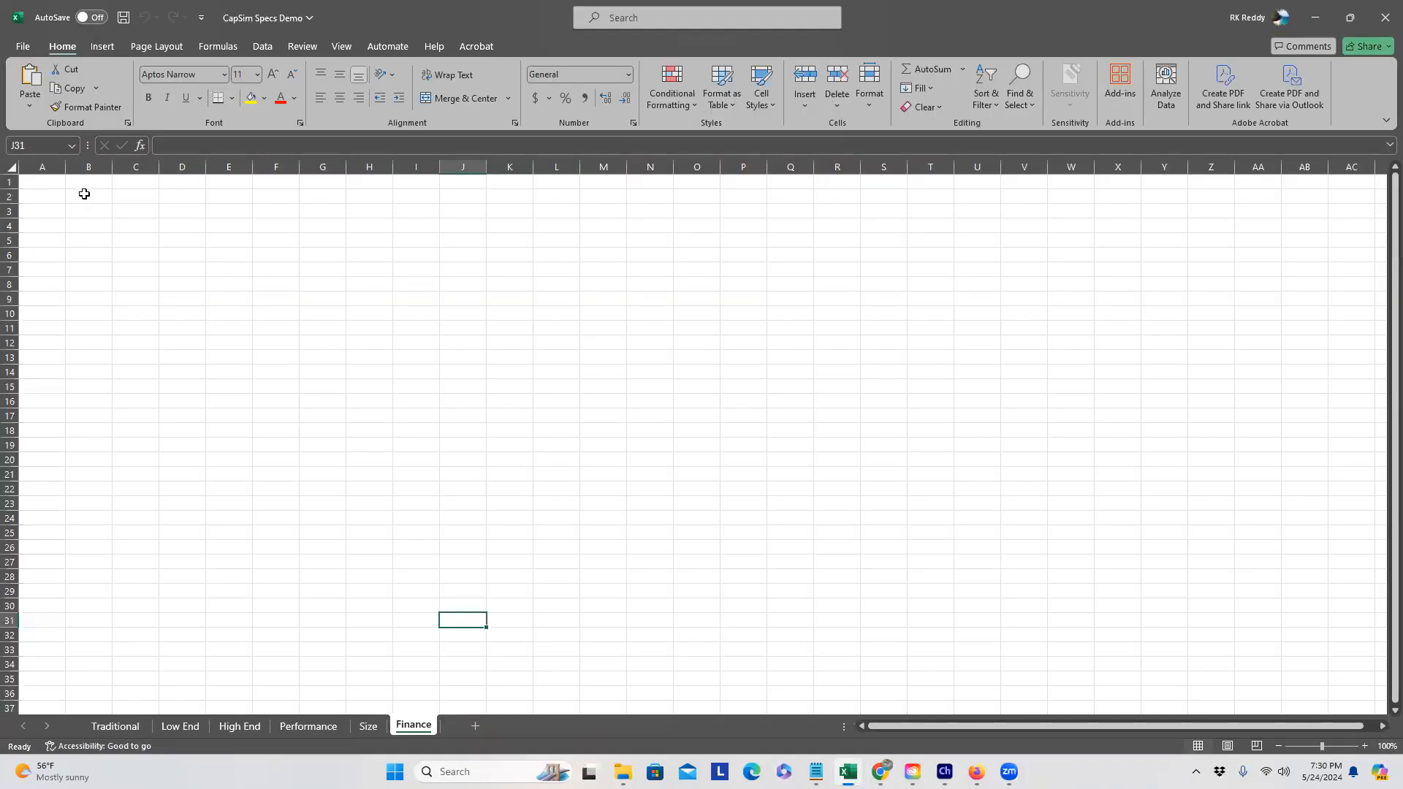
click(58, 195)
text(Investment)
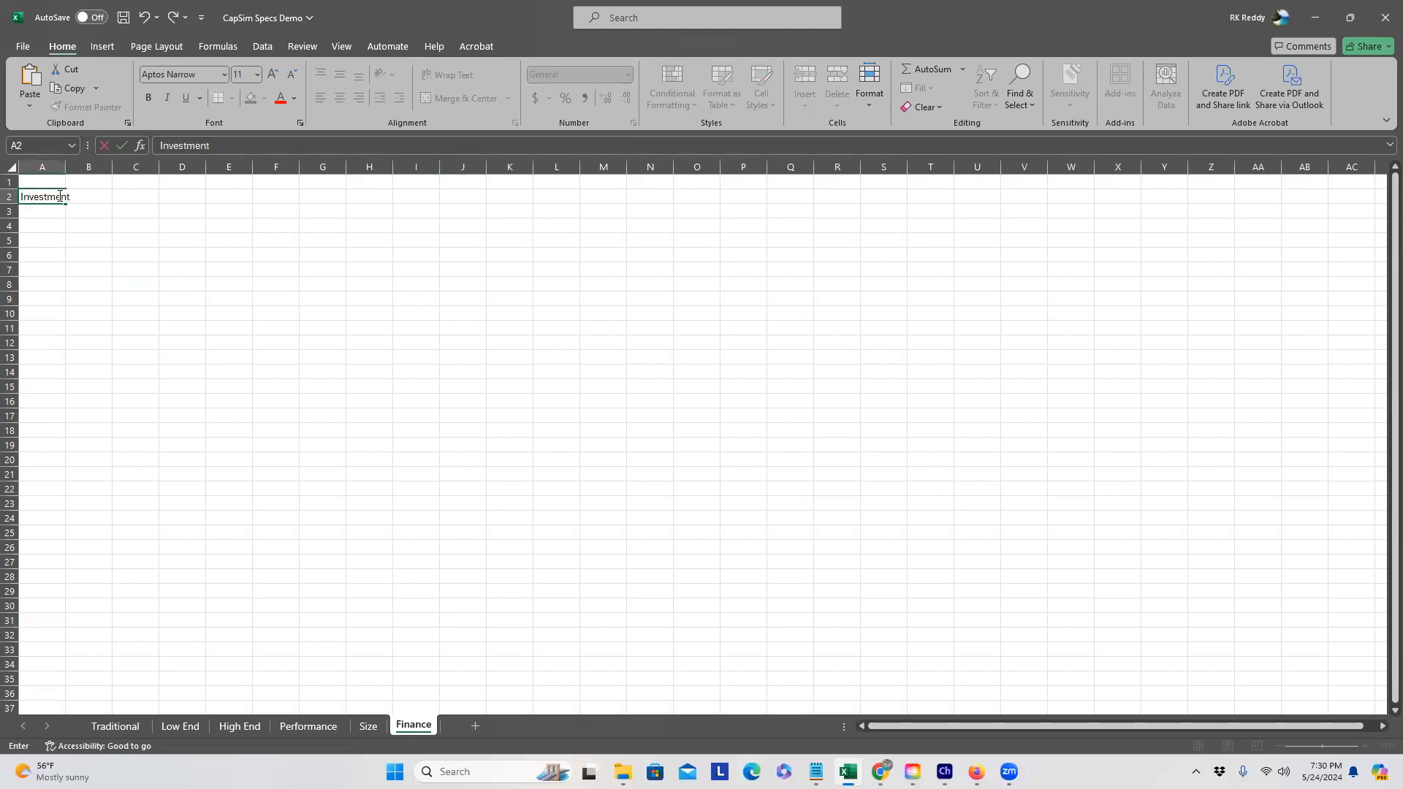
key(Tab)
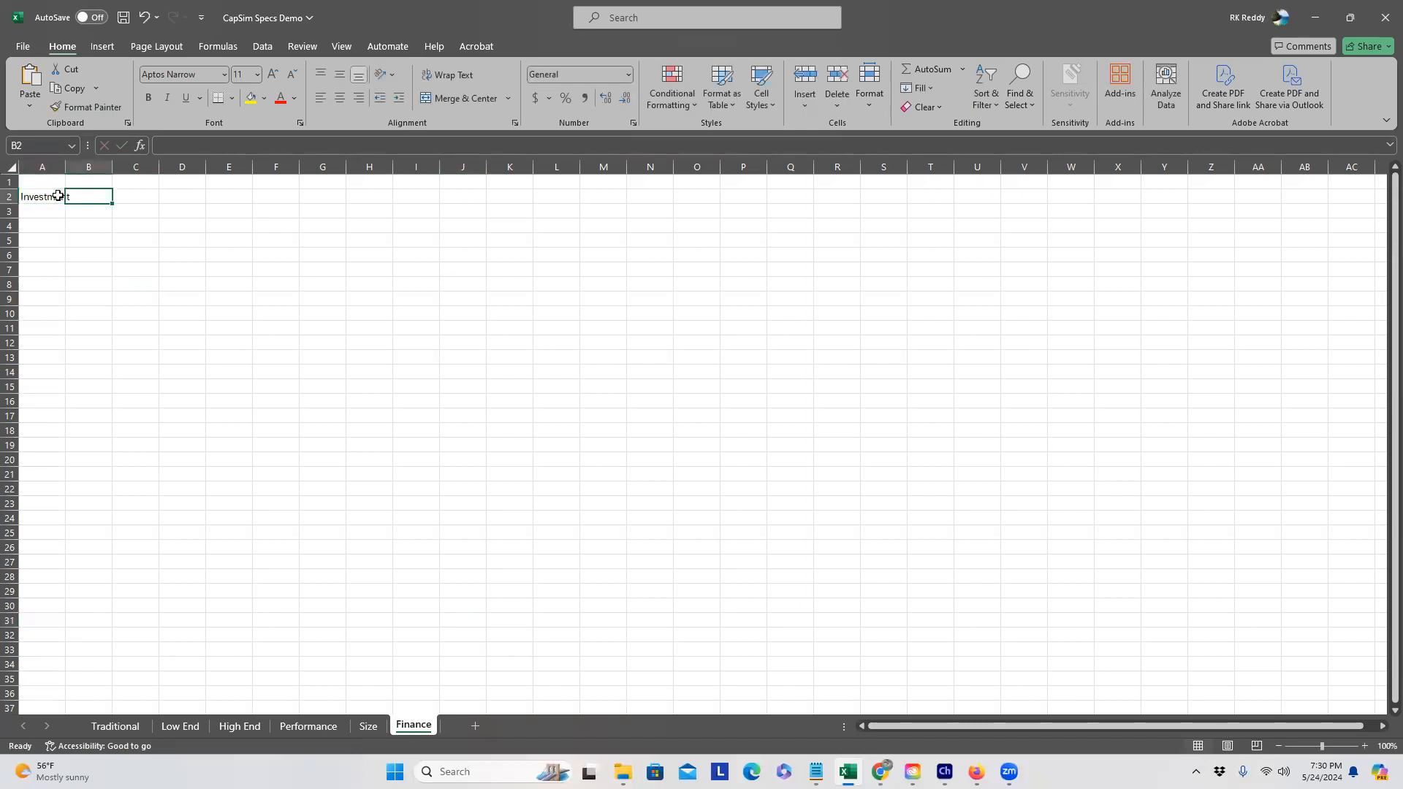
text($34000)
key(Return)
key(Left)
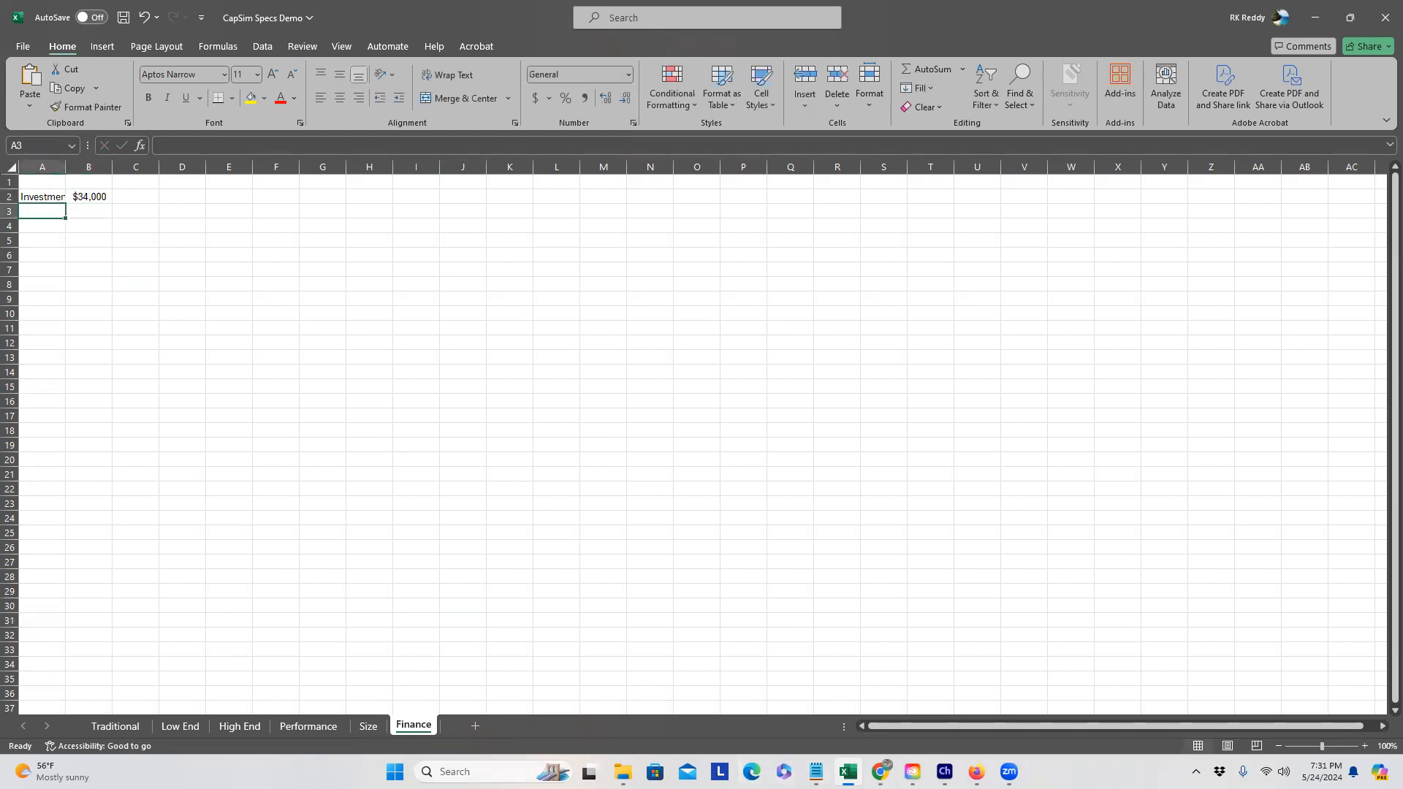
click(881, 771)
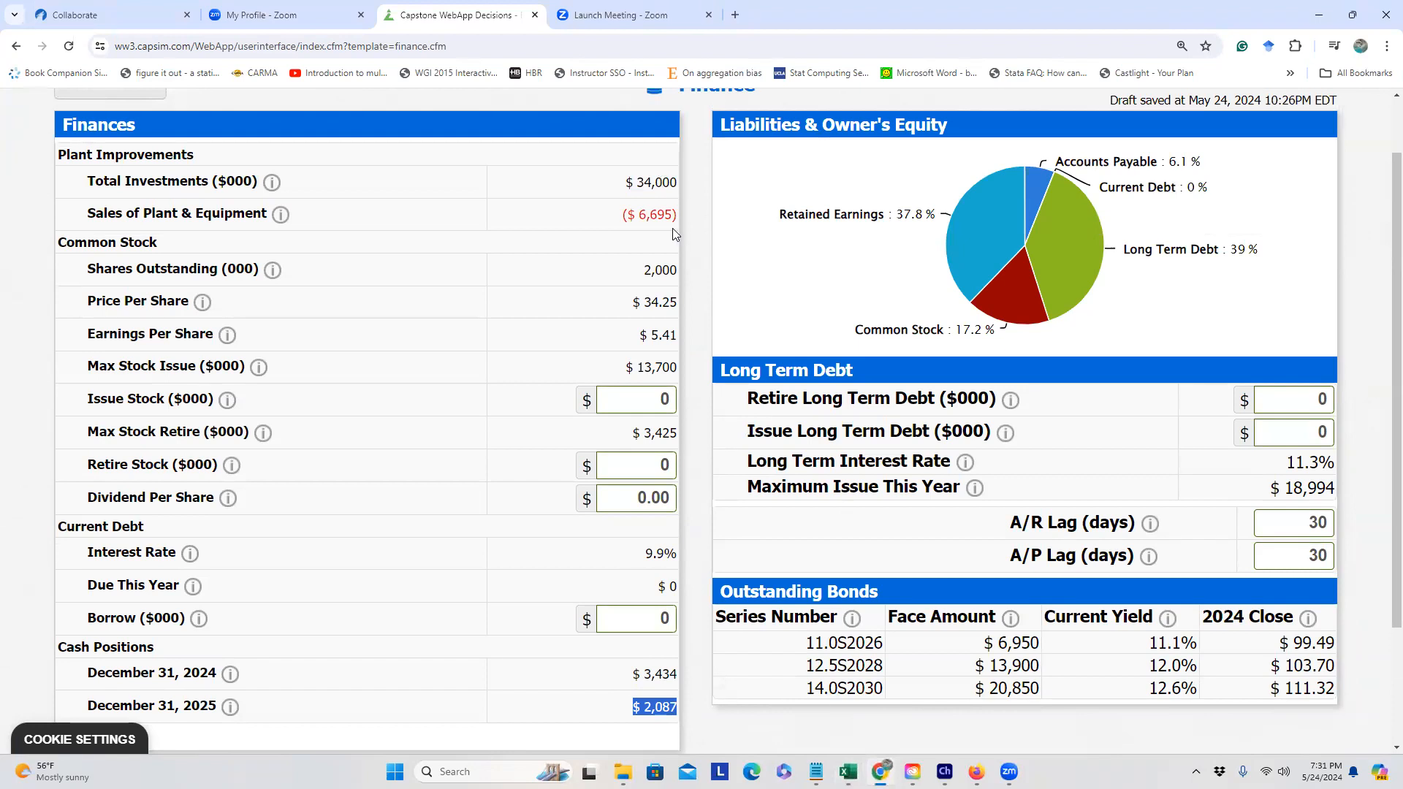
Step: Enter $6695 in B3 labelled Equipment Sold, and Net C. Investment in A4
key(alt+Tab)
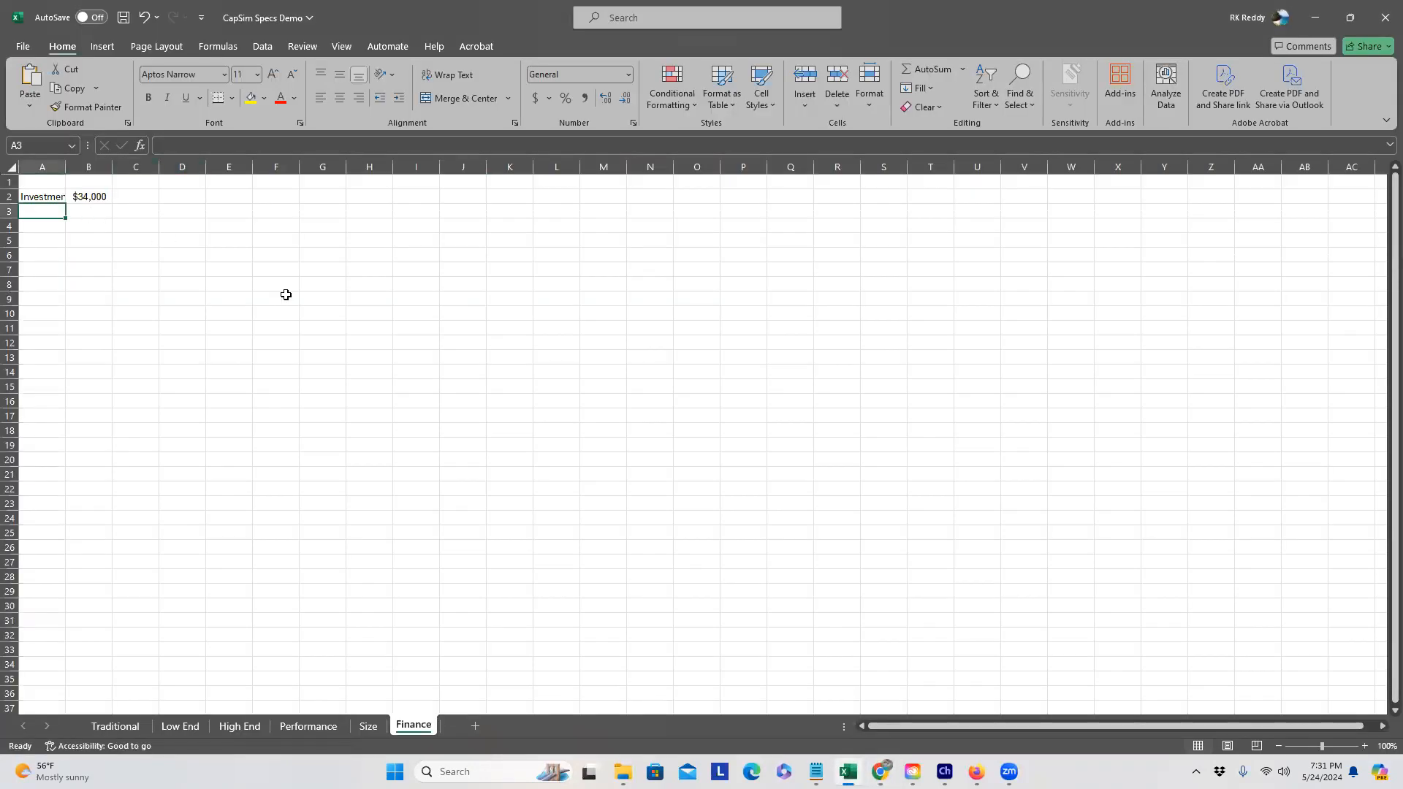
key(Right)
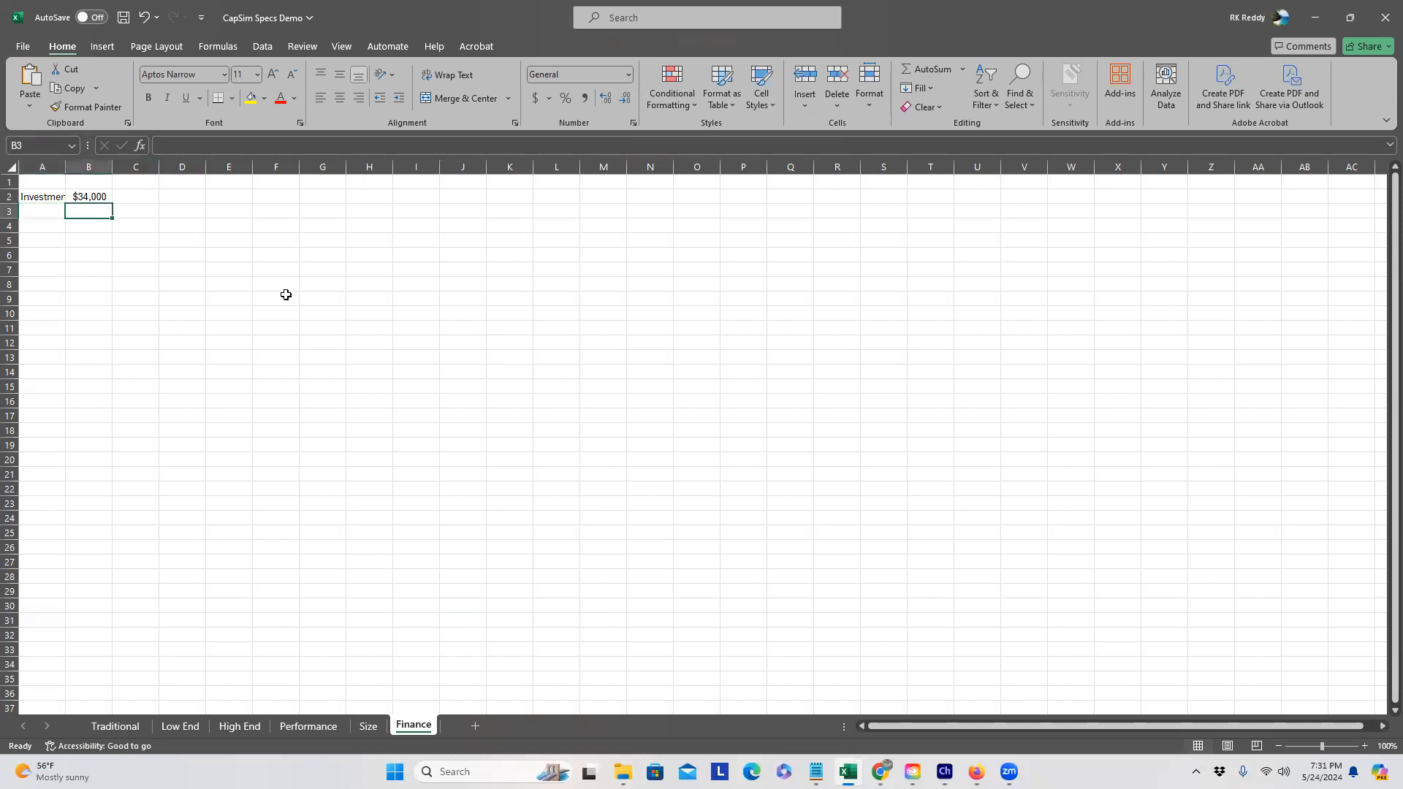
text($6695)
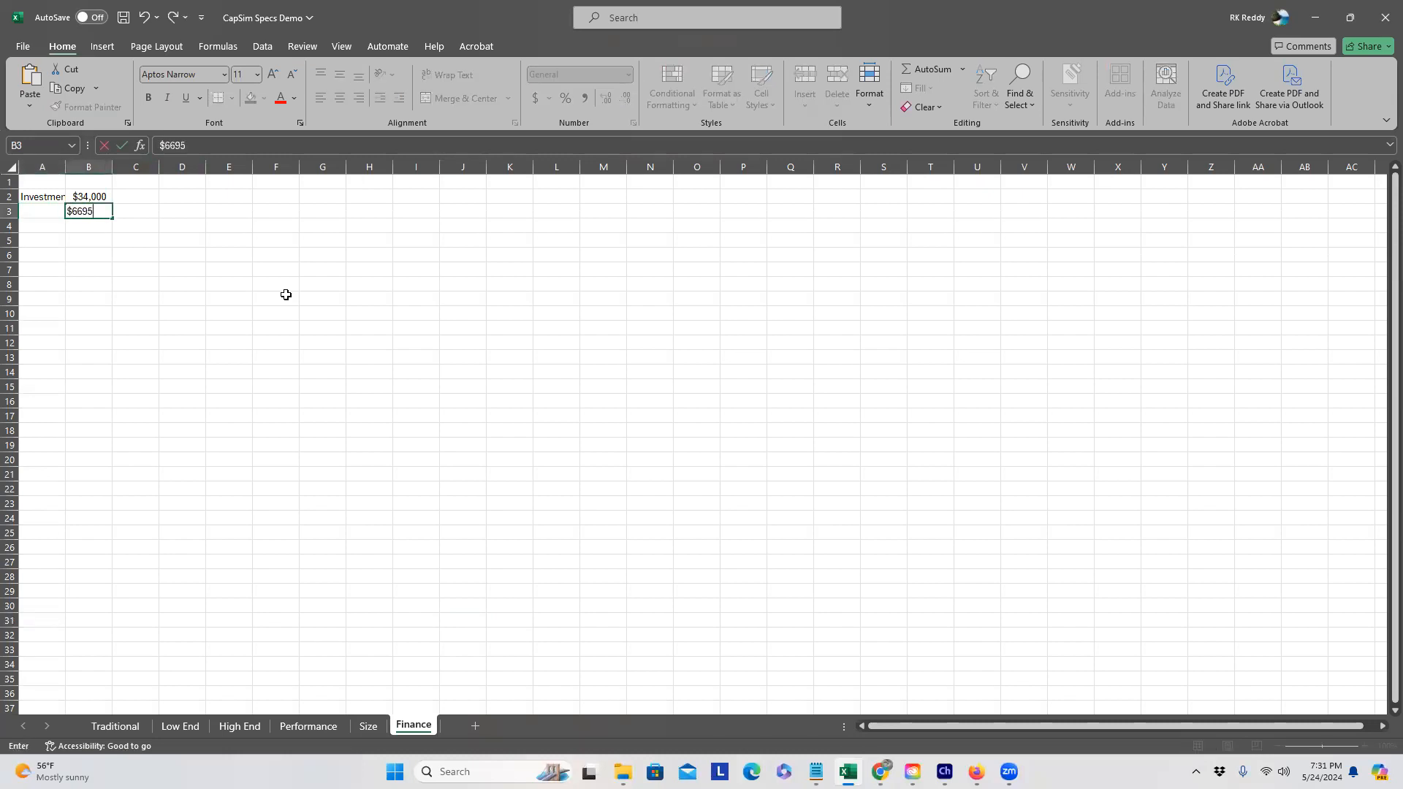
key(Left)
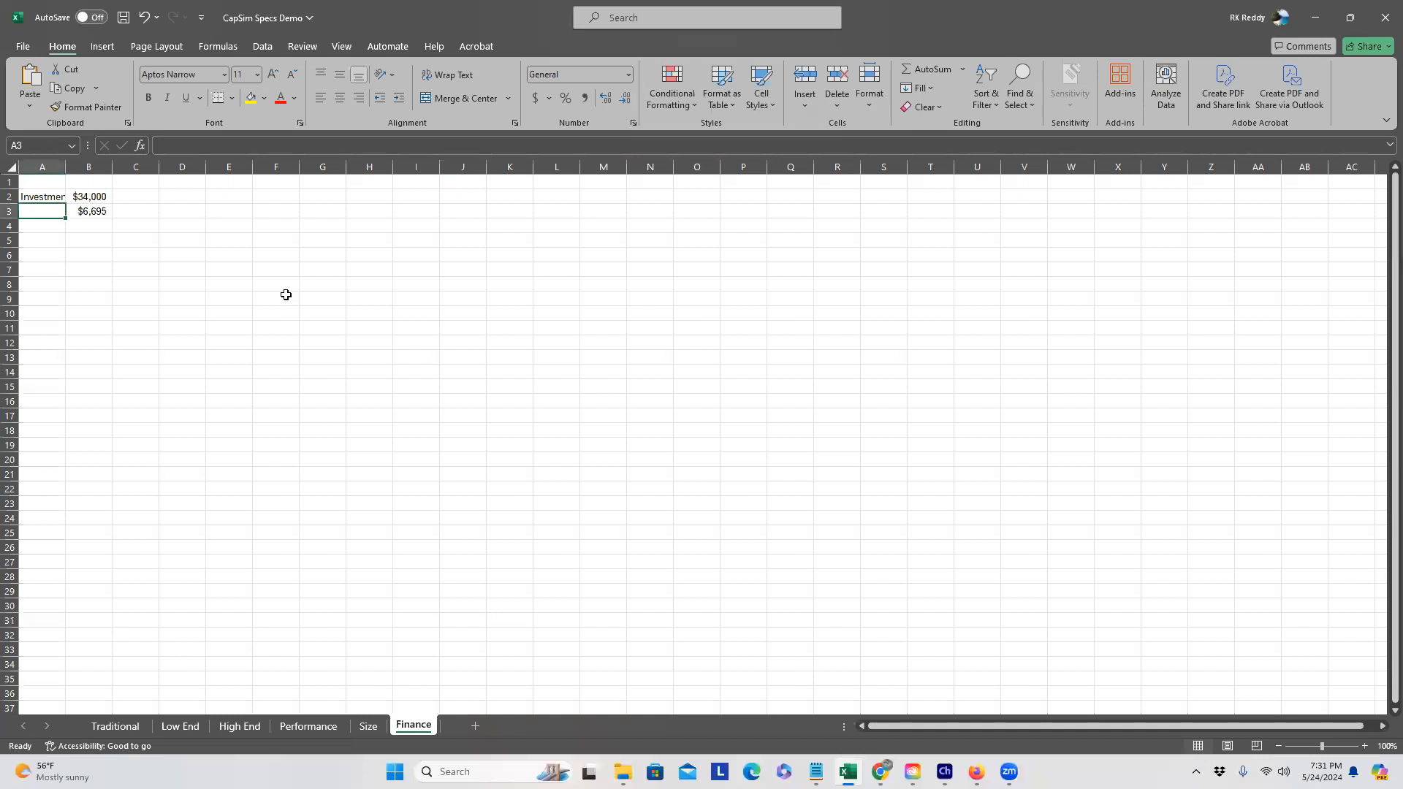
text(Equipment Si)
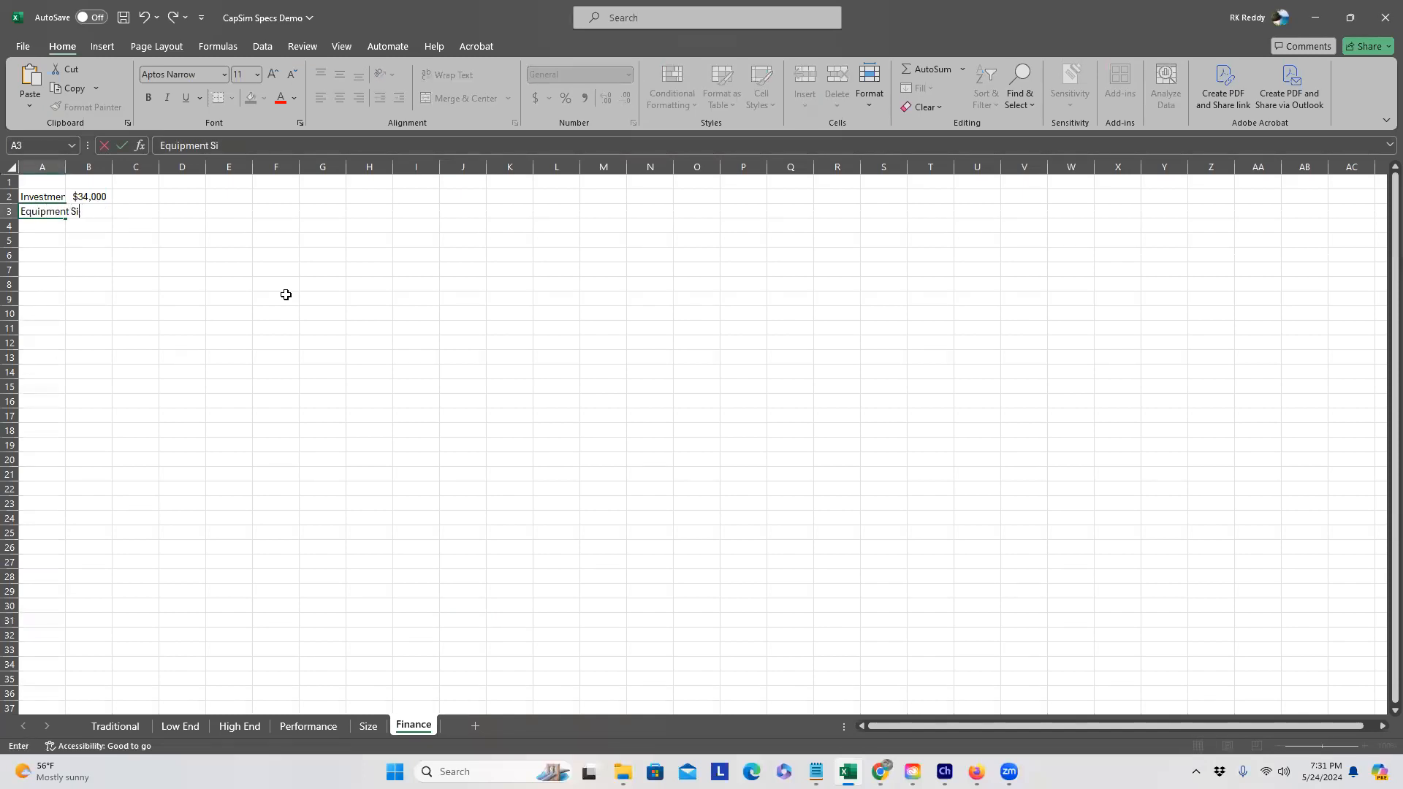
key(BackSpace)
text(old)
key(Return)
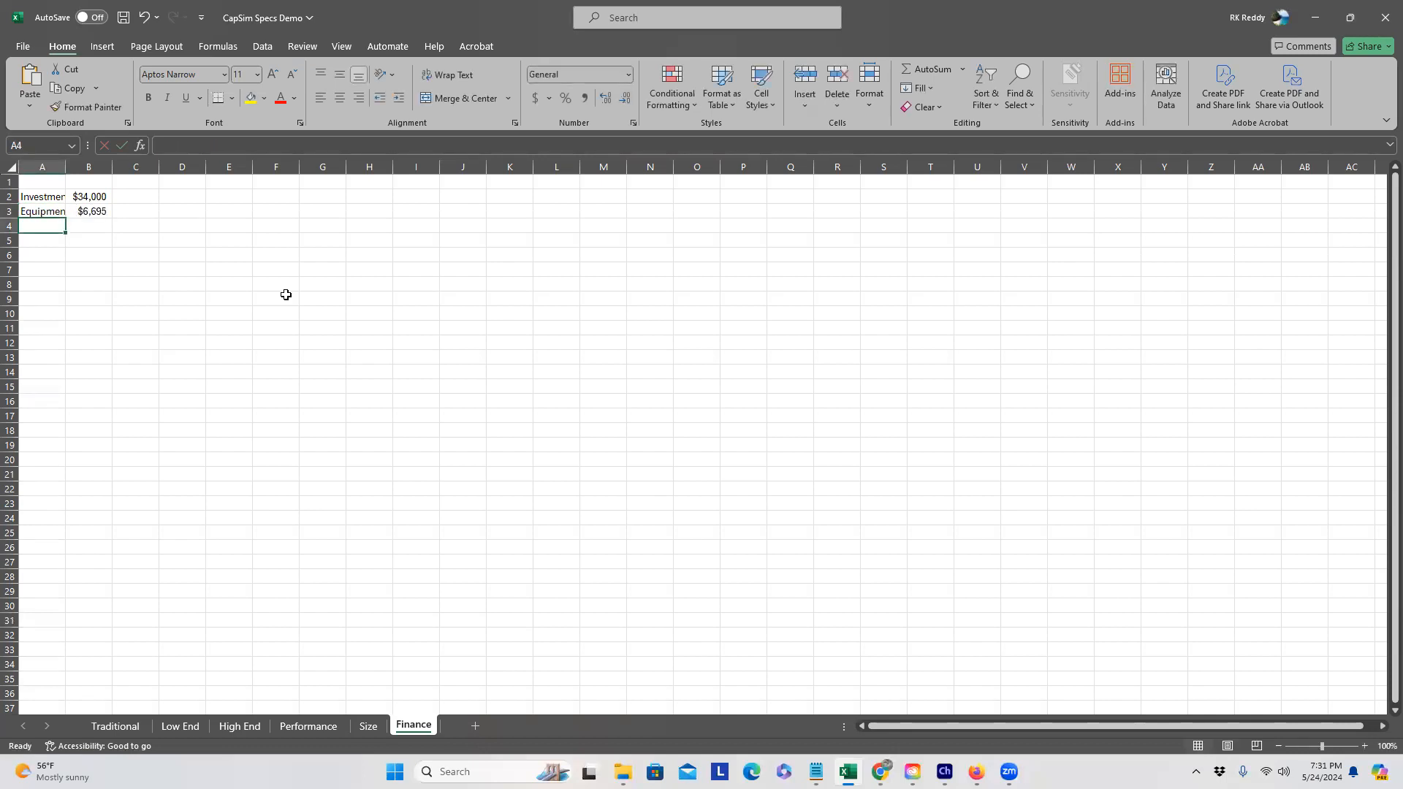
text(Net C. Investment)
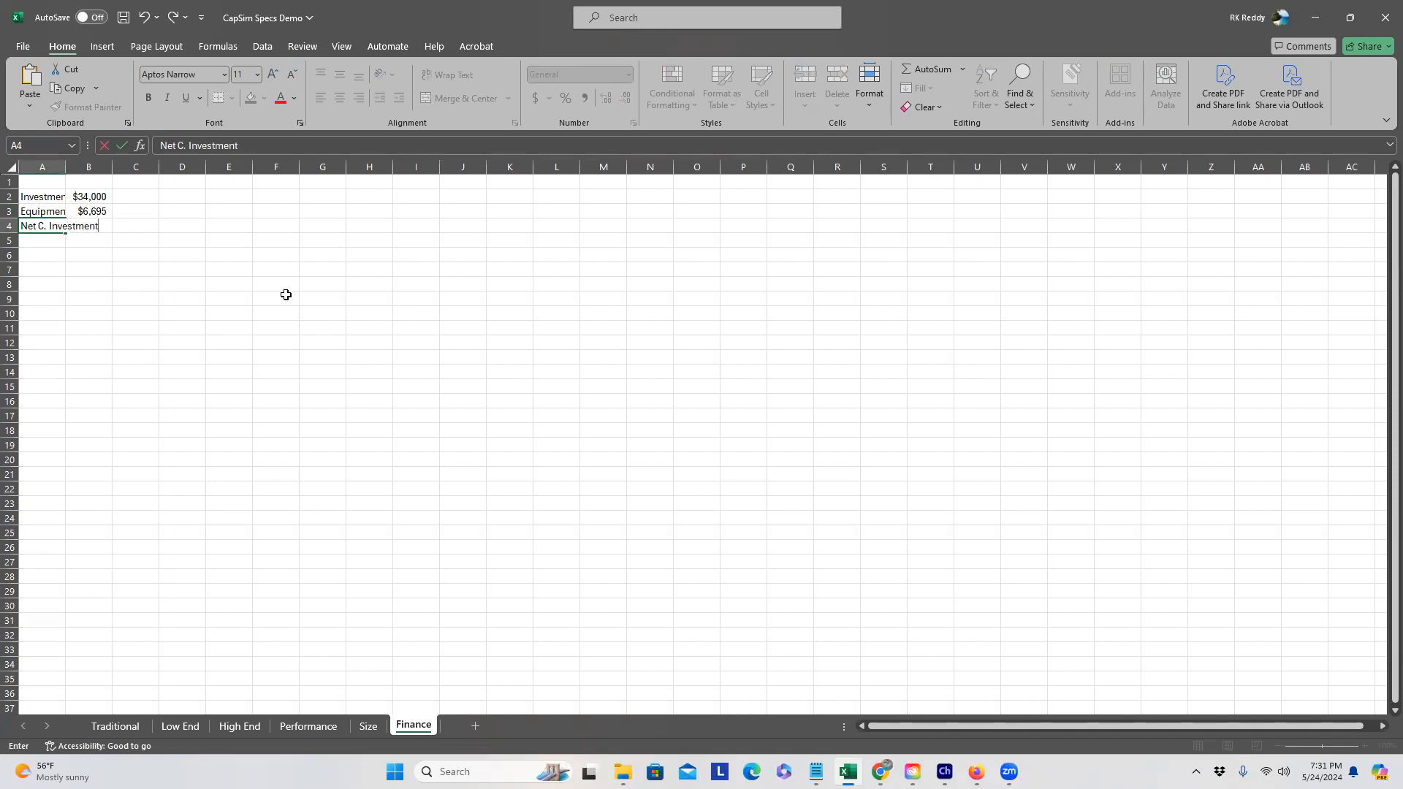
key(Tab)
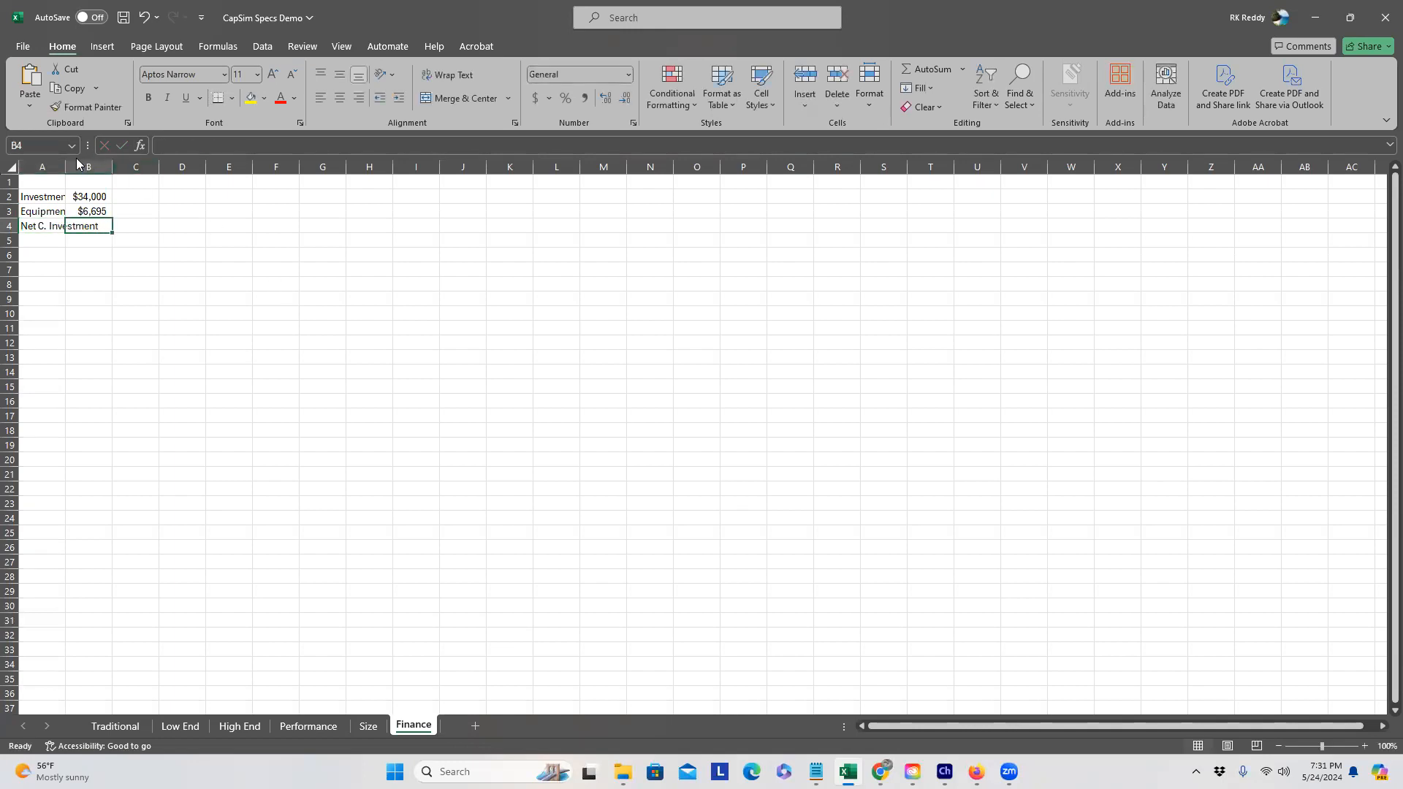
Step: Widen column A and put =B2-B3 in B4, giving $27,305 net investment
drag(65, 166, 81, 168)
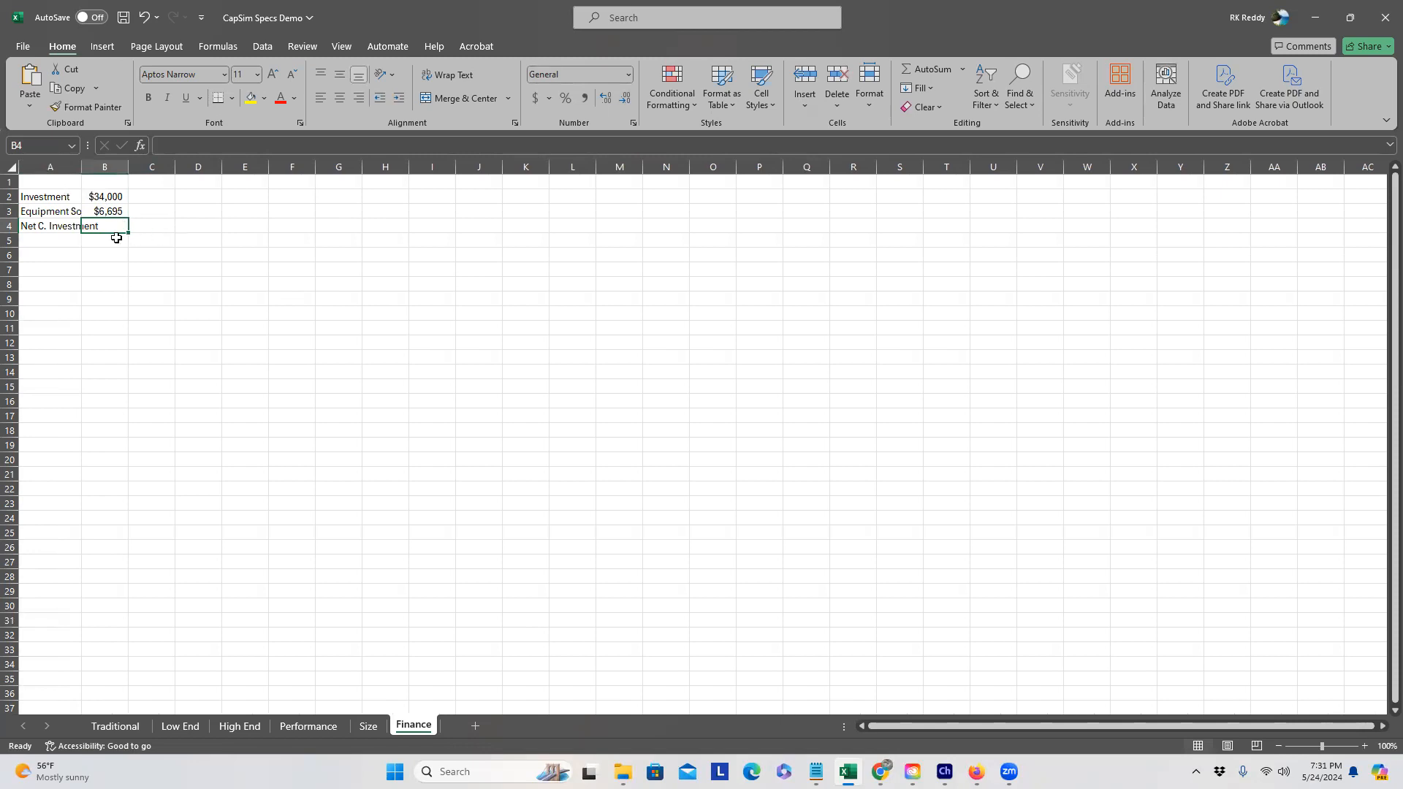
text(-)
key(BackSpace)
text(=)
click(112, 195)
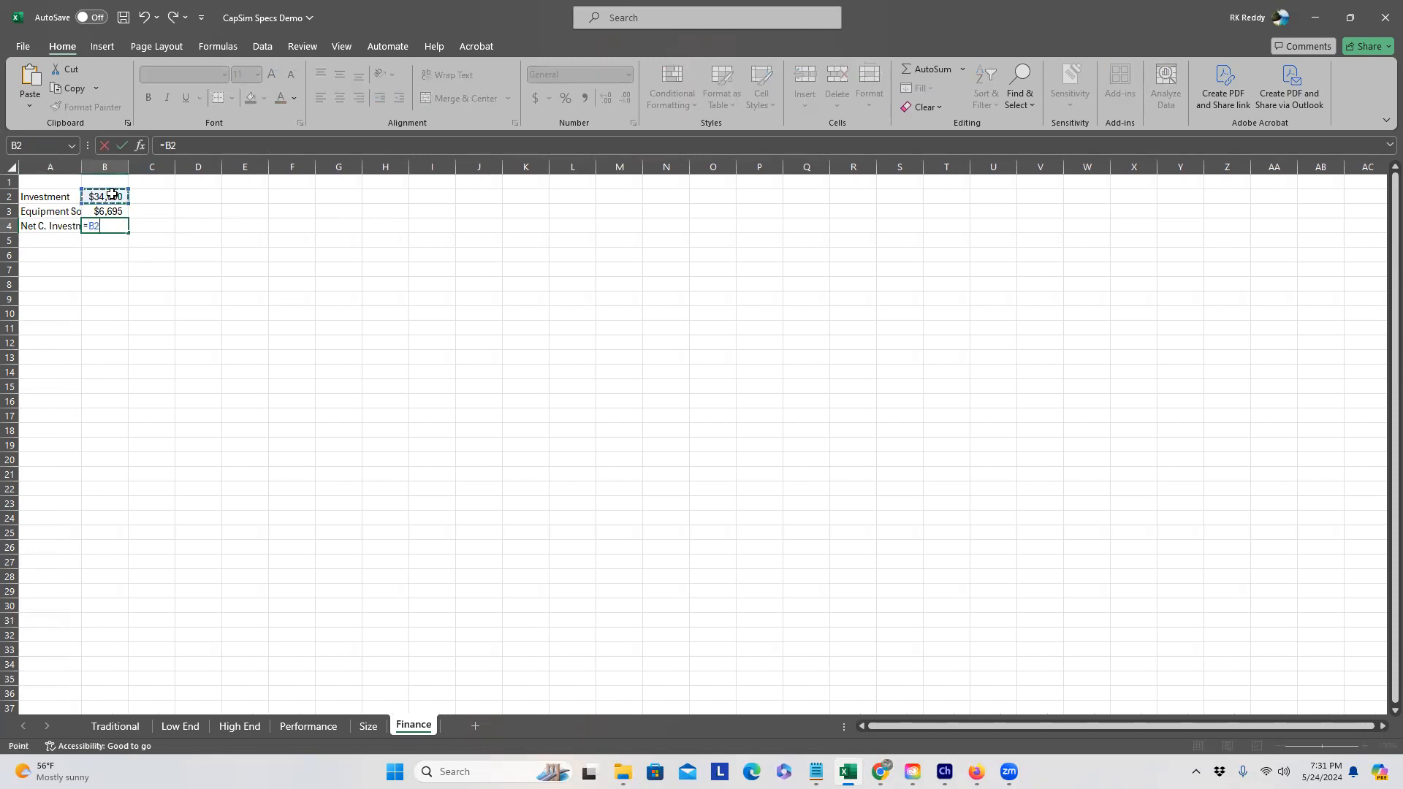
text(-)
click(111, 212)
key(Return)
click(197, 268)
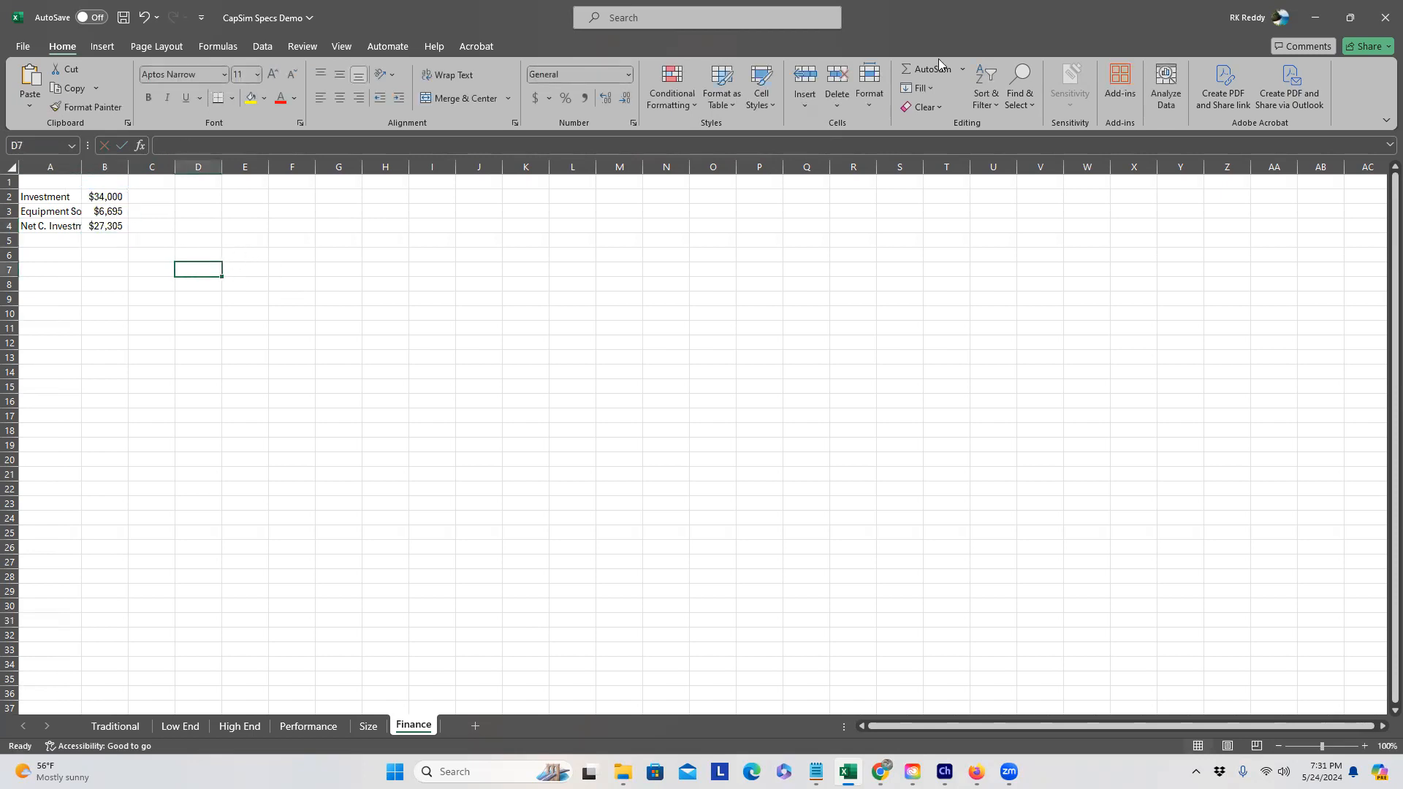
click(1315, 17)
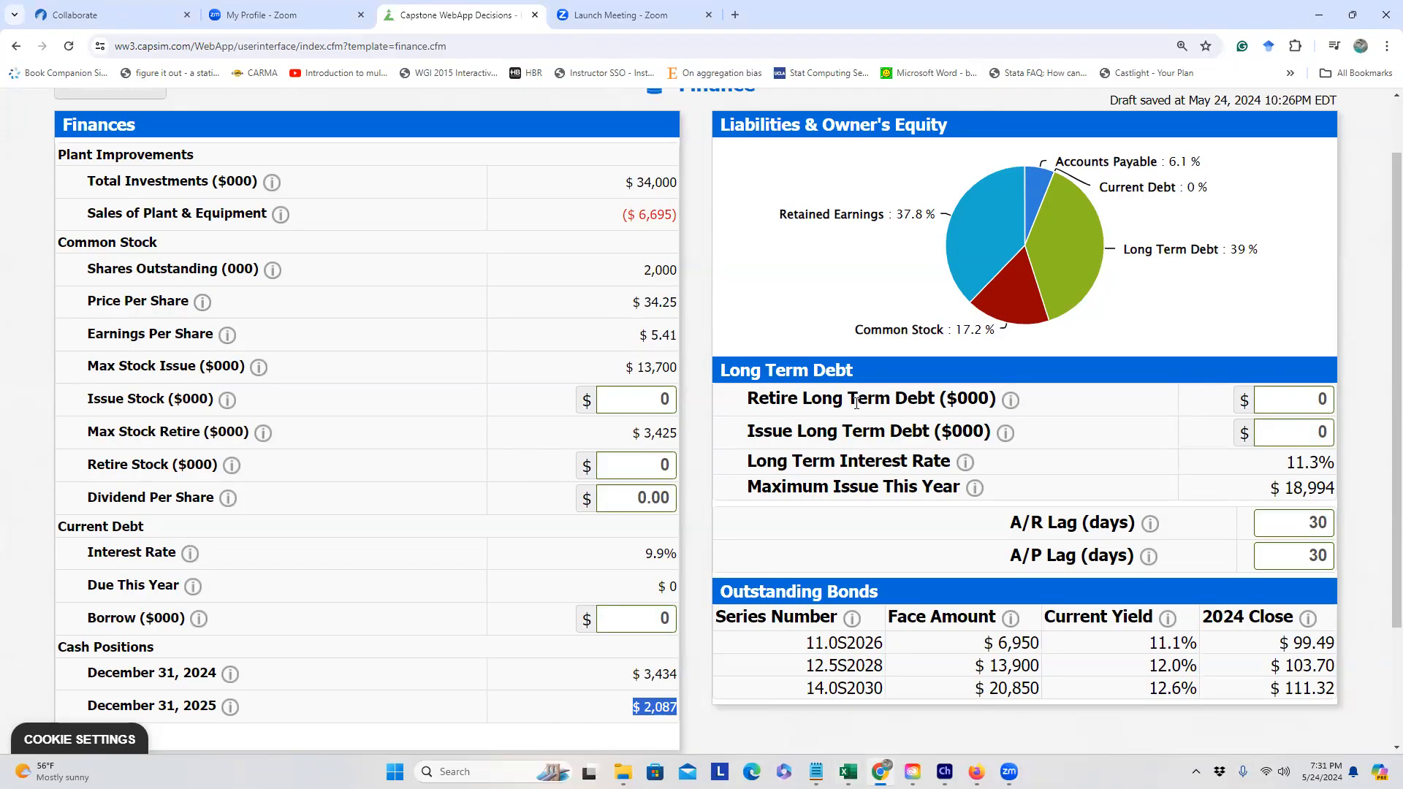
scroll(855, 407, down, 2)
click(707, 411)
scroll(706, 409, up, 2)
drag(643, 554, 678, 556)
click(1295, 458)
drag(1284, 465, 1337, 463)
click(666, 541)
drag(643, 554, 679, 555)
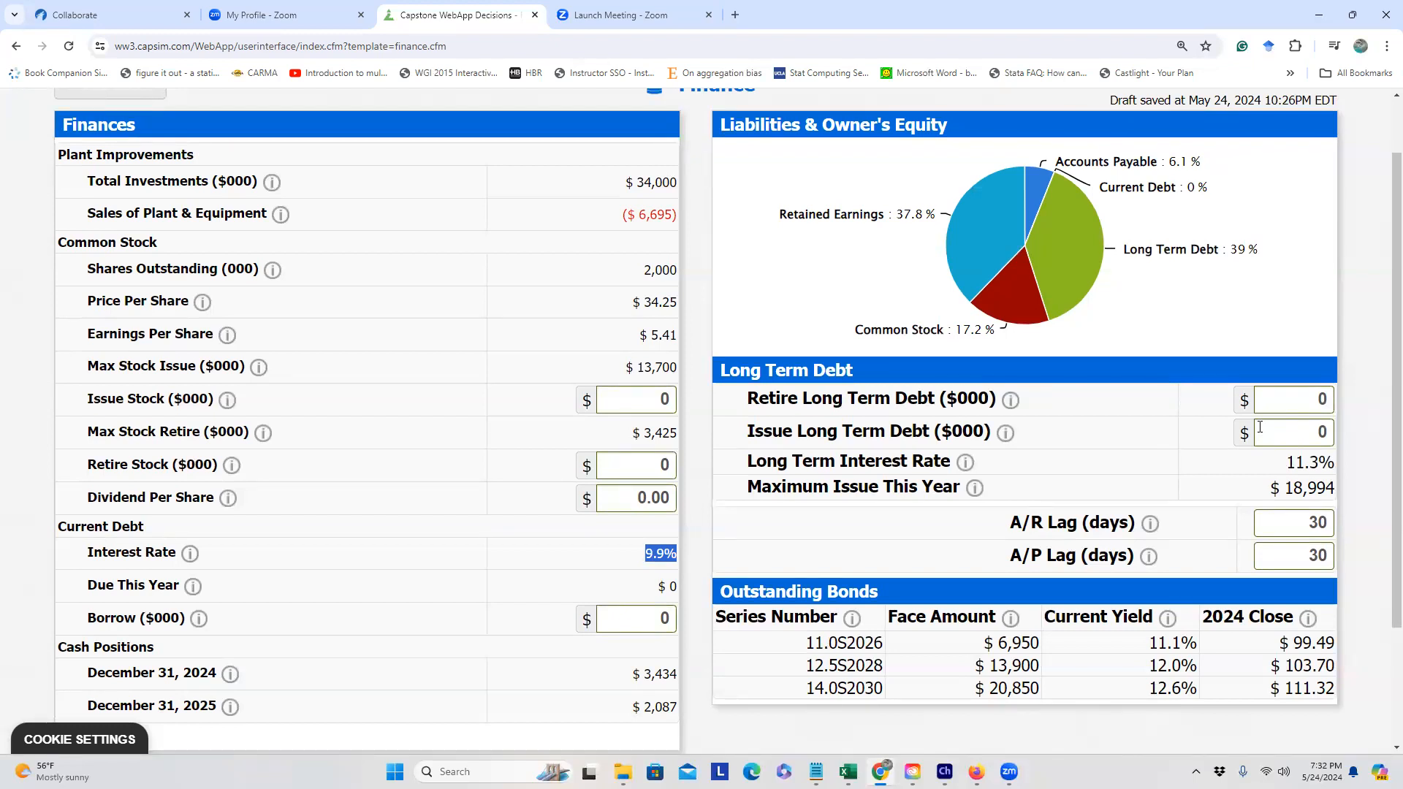
click(636, 302)
drag(636, 302, 677, 301)
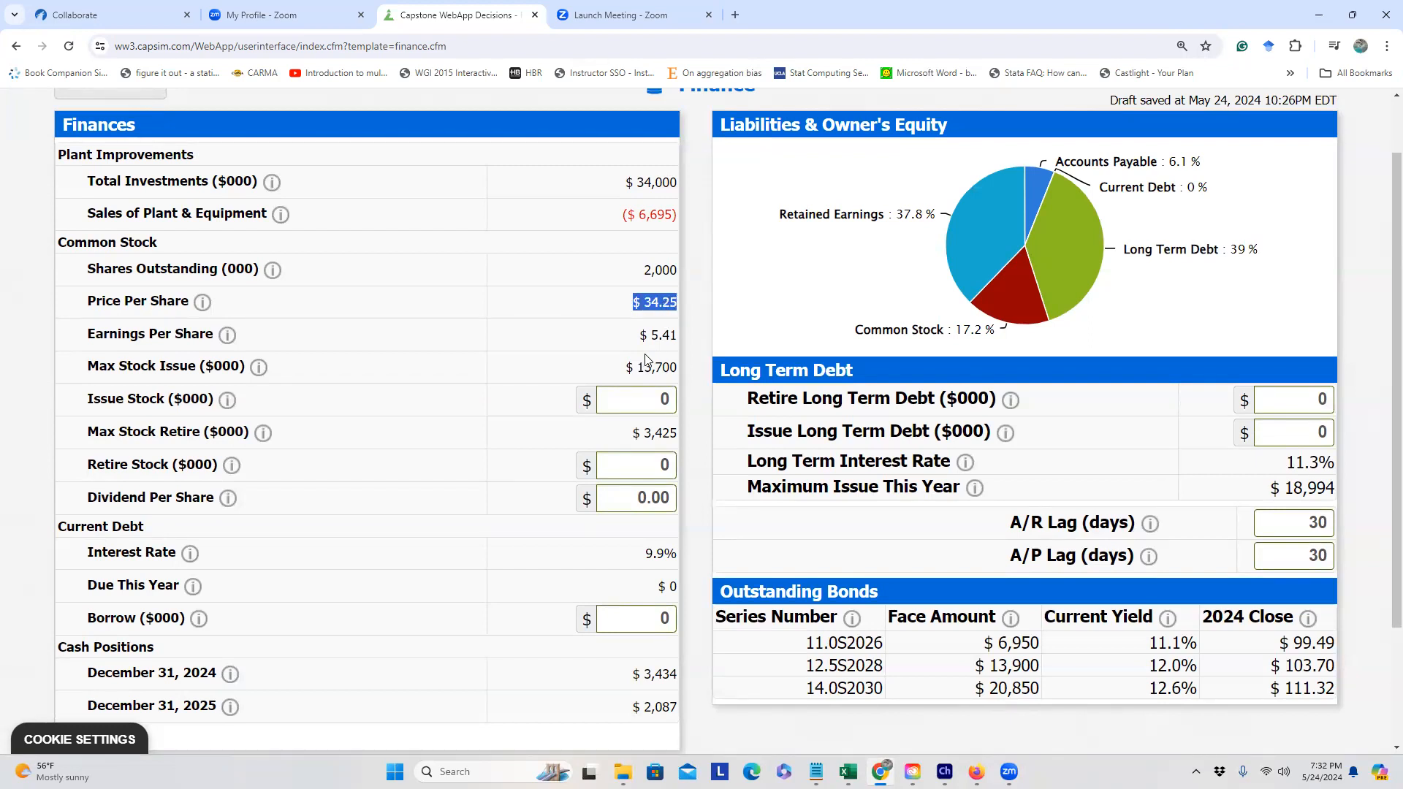
drag(625, 371, 676, 368)
click(675, 368)
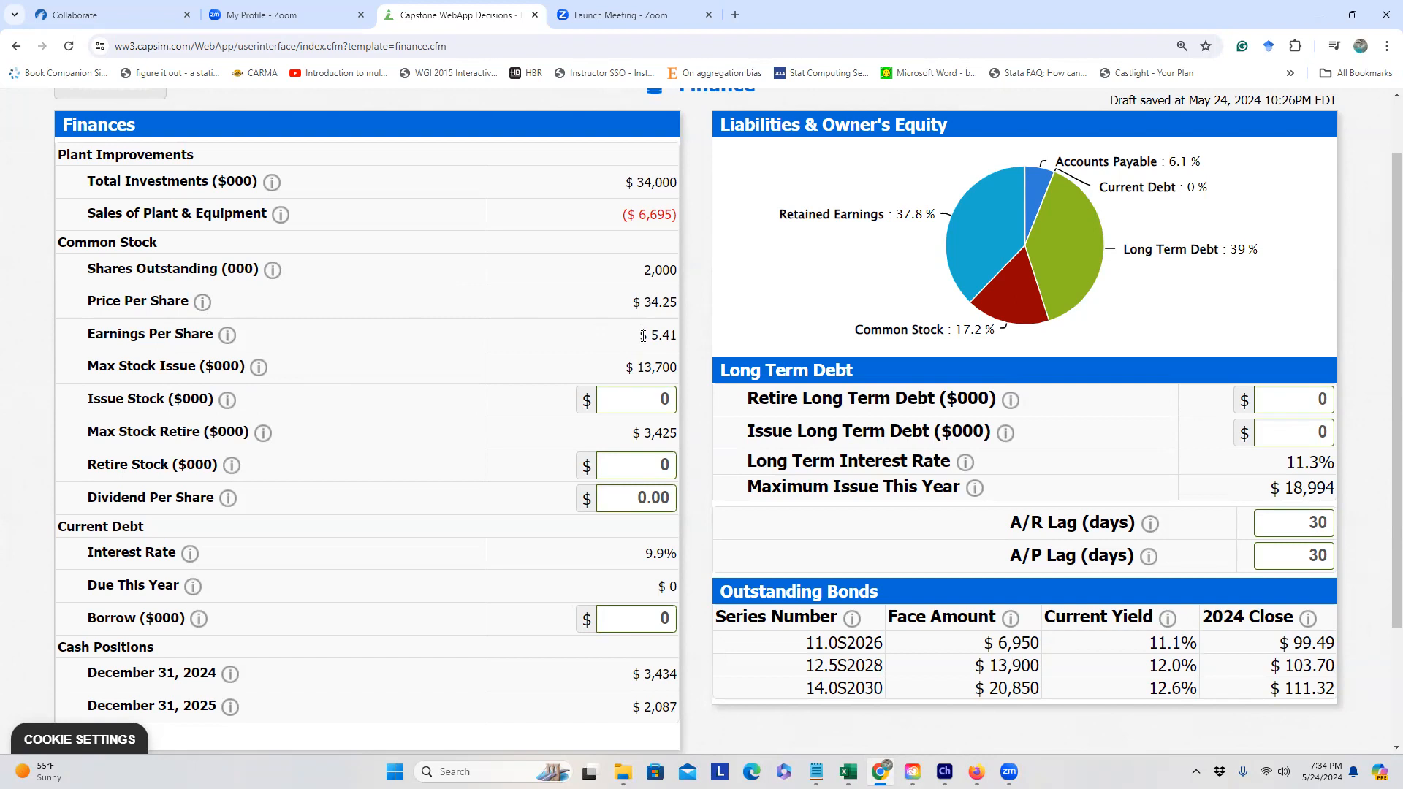
drag(631, 302, 680, 307)
click(642, 312)
mouse_move(848, 772)
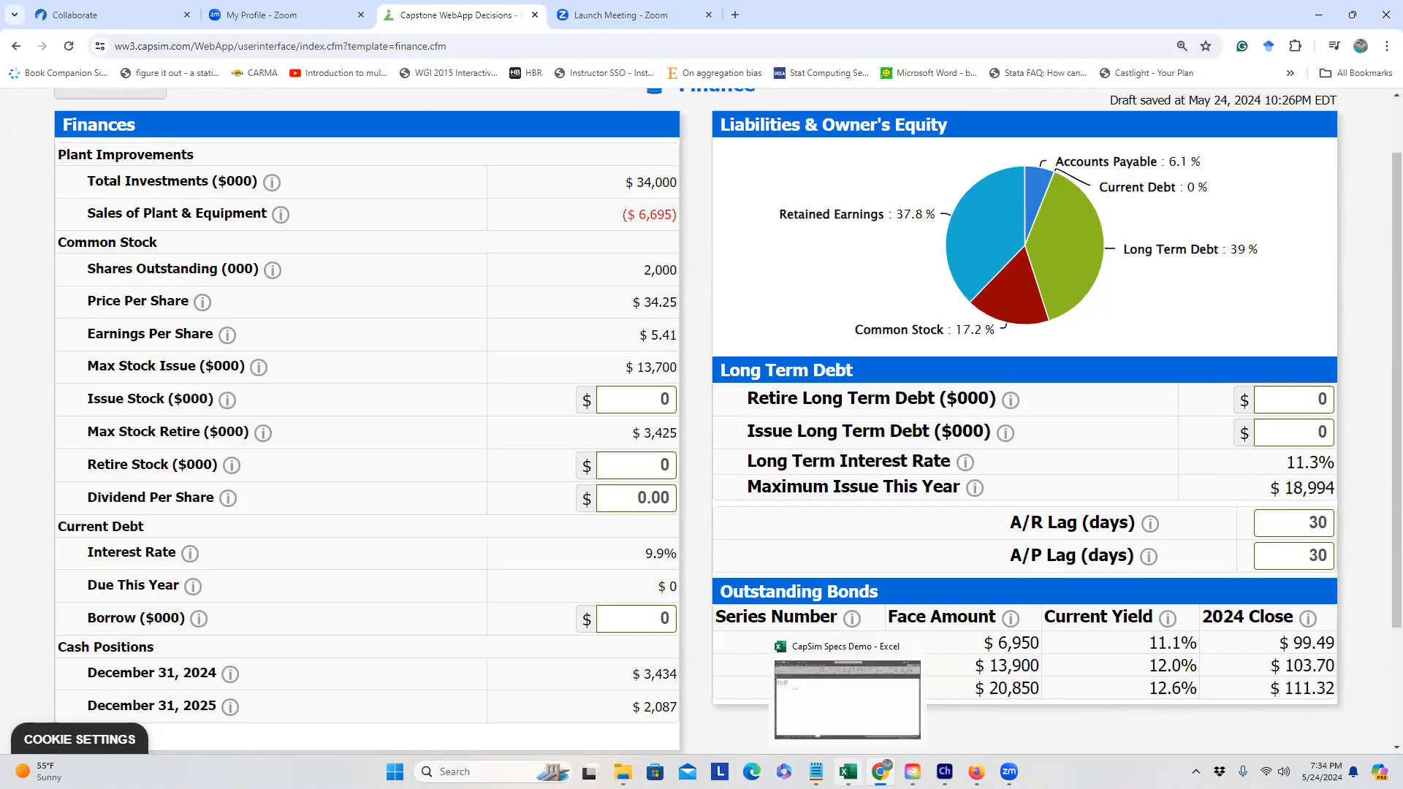
Step: Enter the label Stock in C2 with $13700 in D2, fixing the misspelling
click(855, 738)
click(166, 203)
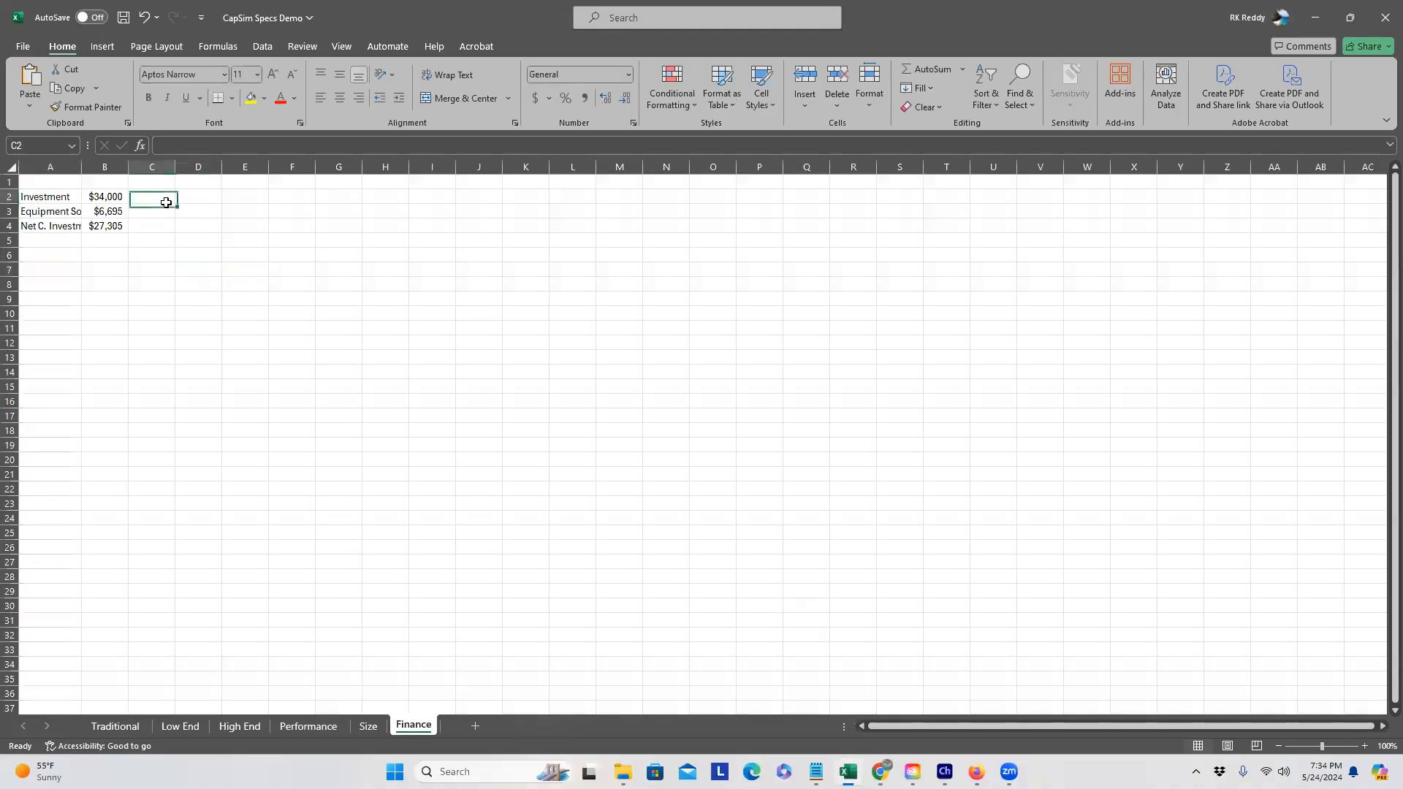
text(Stovl)
key(Tab)
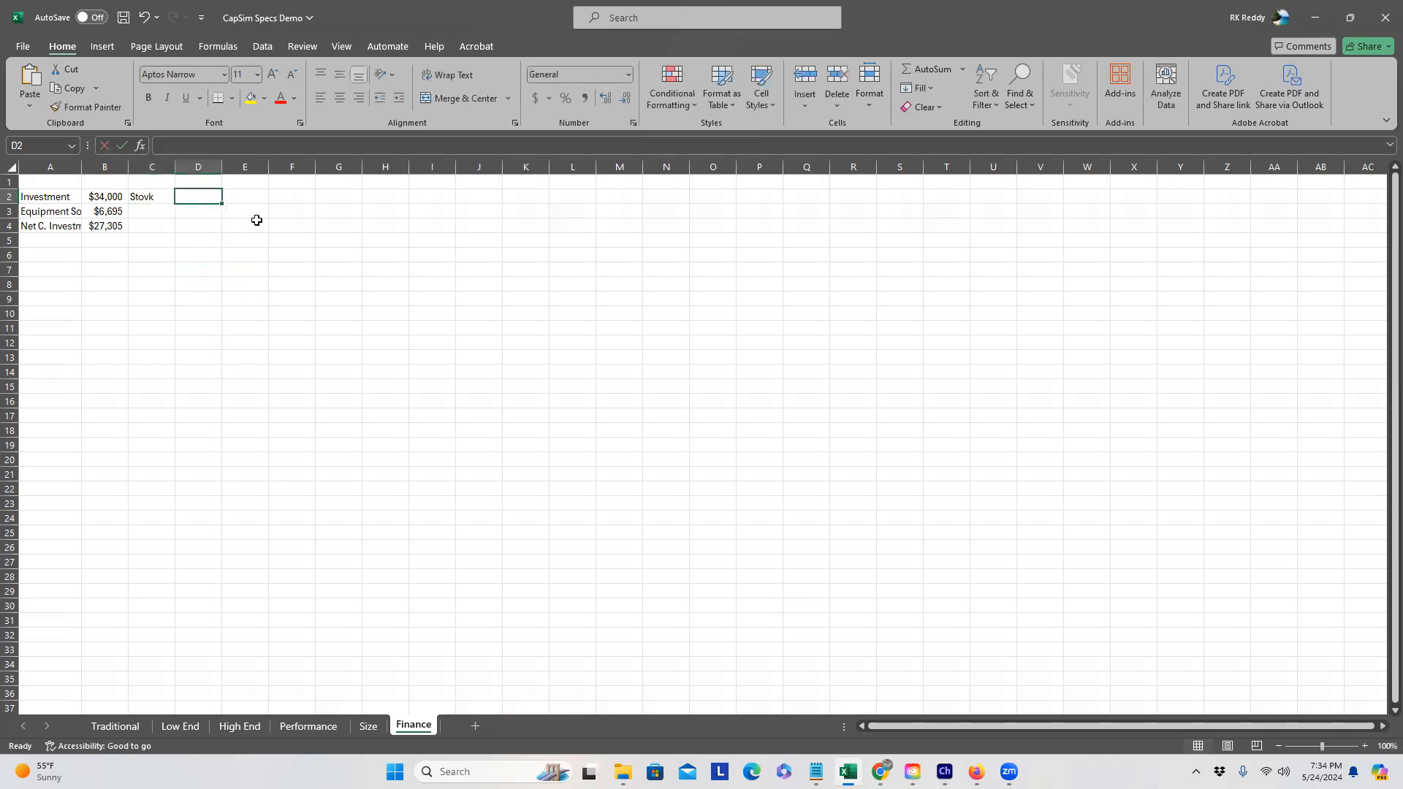
text($)
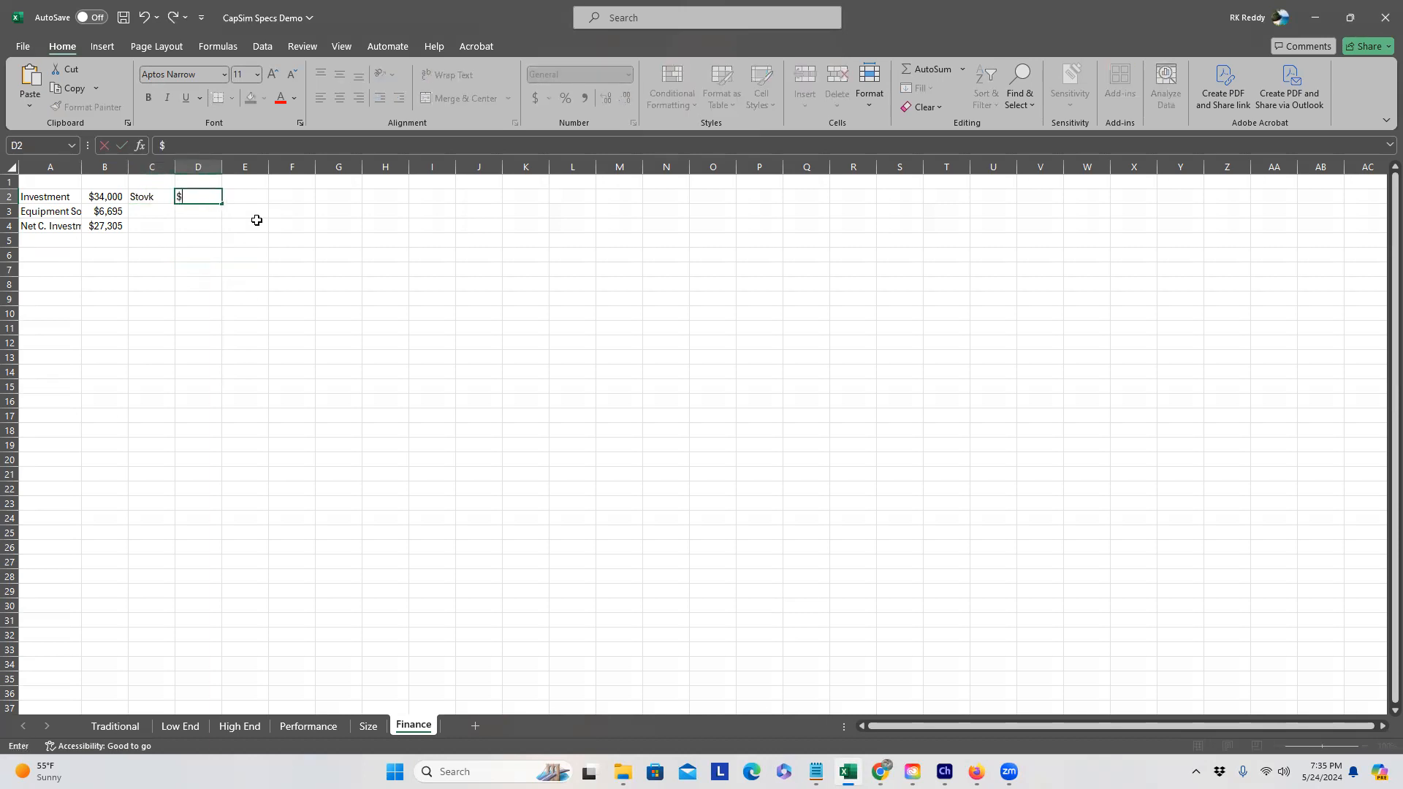
text(13700)
click(154, 198)
click(192, 143)
key(BackSpace)
key(BackSpace)
text(ck)
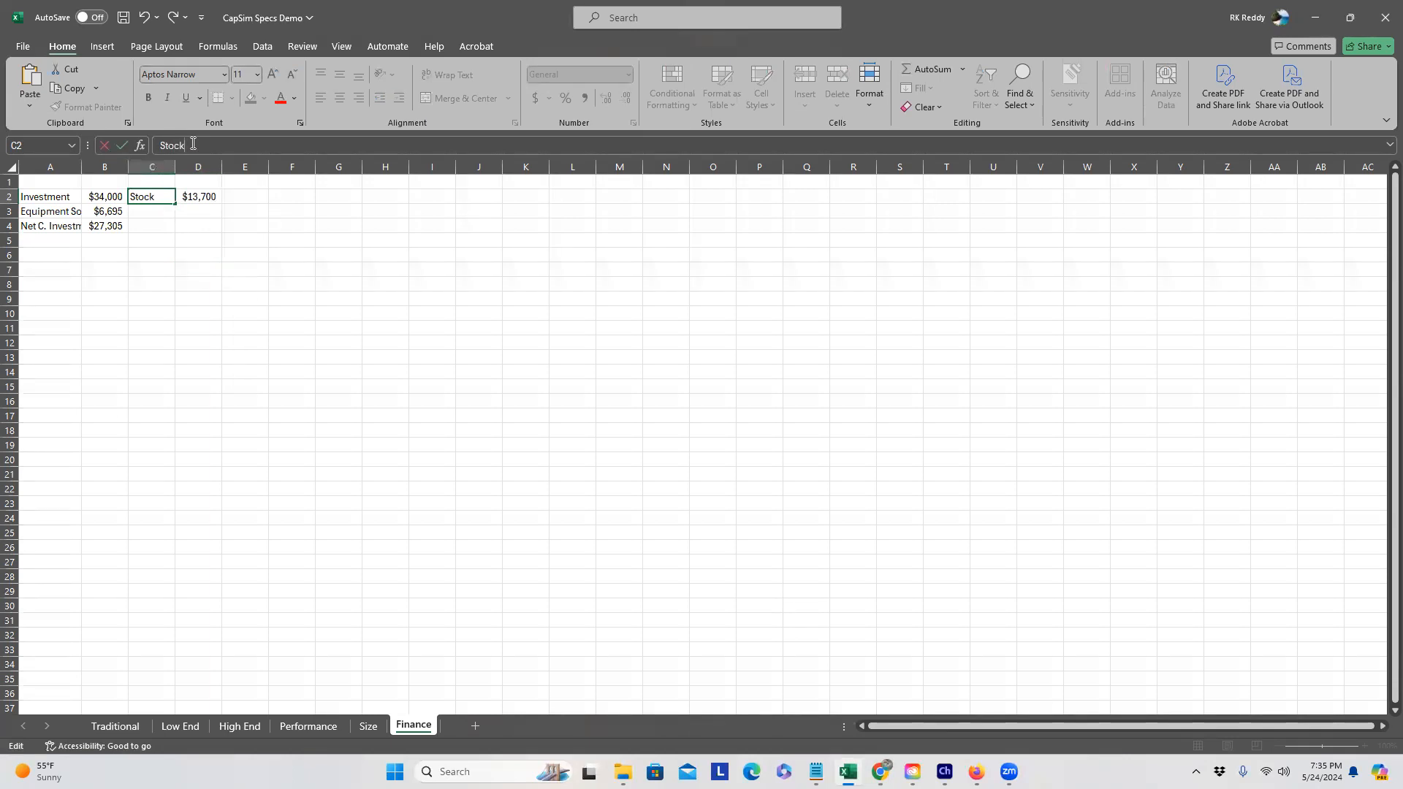
key(Return)
Step: Enter LTD in C3 with the $18994 long-term debt figure in D3
text(LTD)
key(Tab)
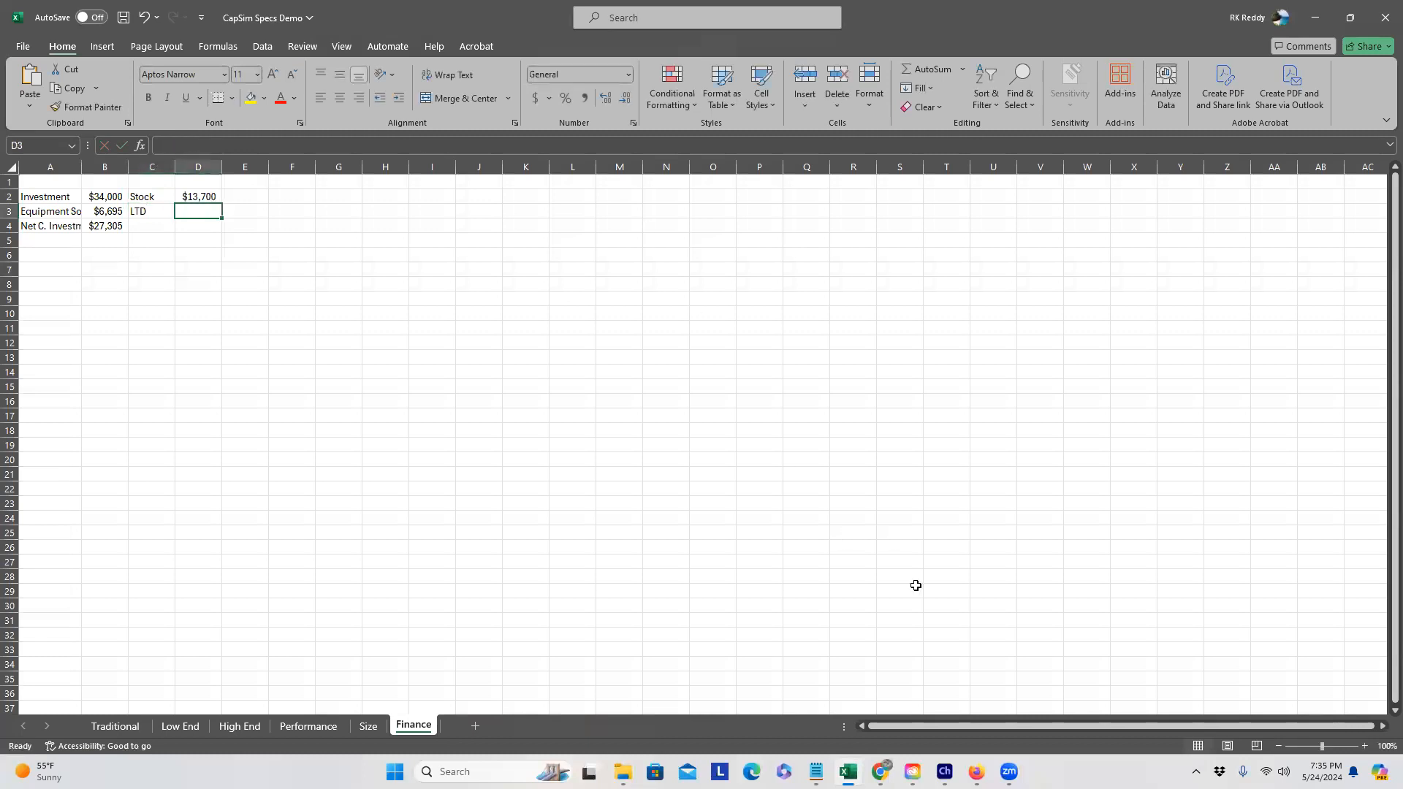
key(alt+Tab)
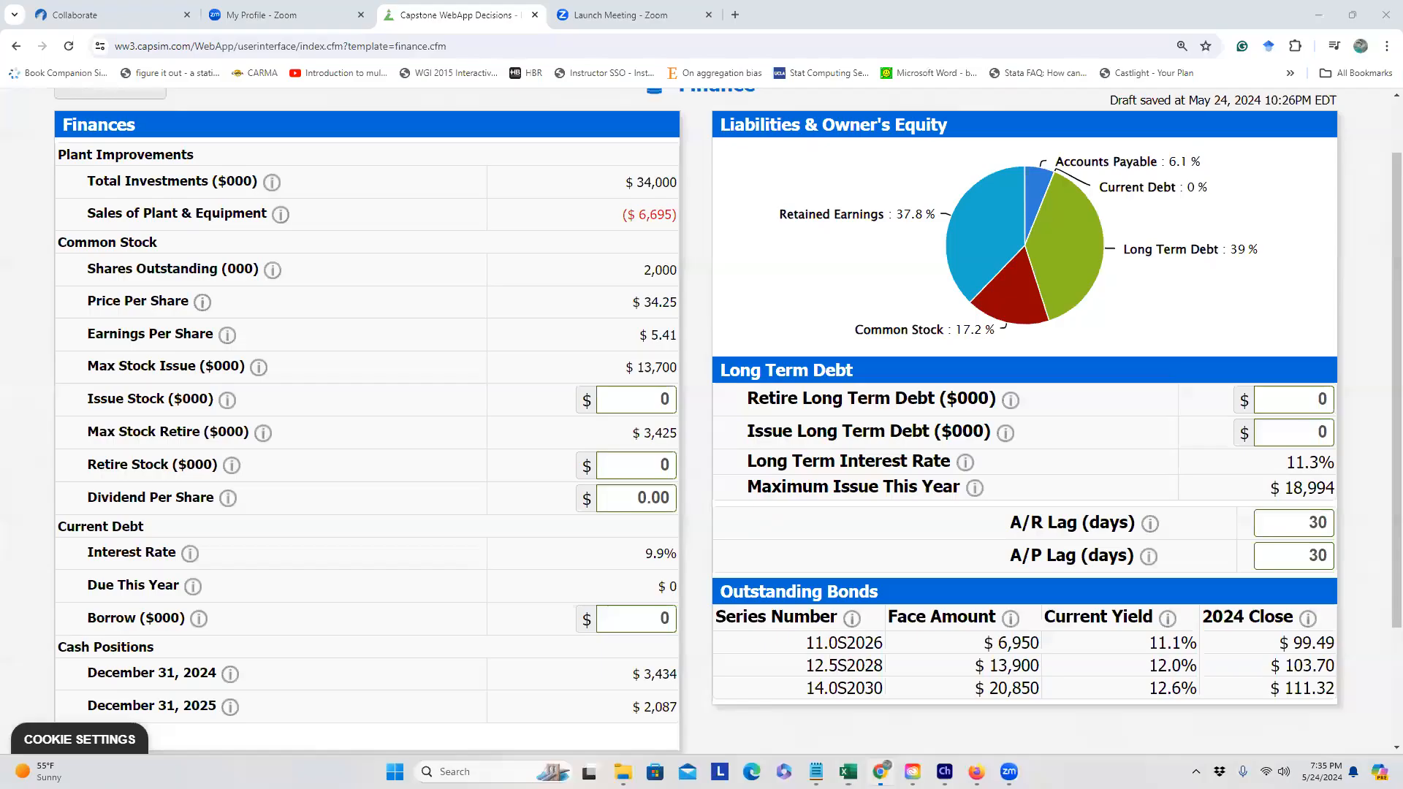
key(alt+Tab)
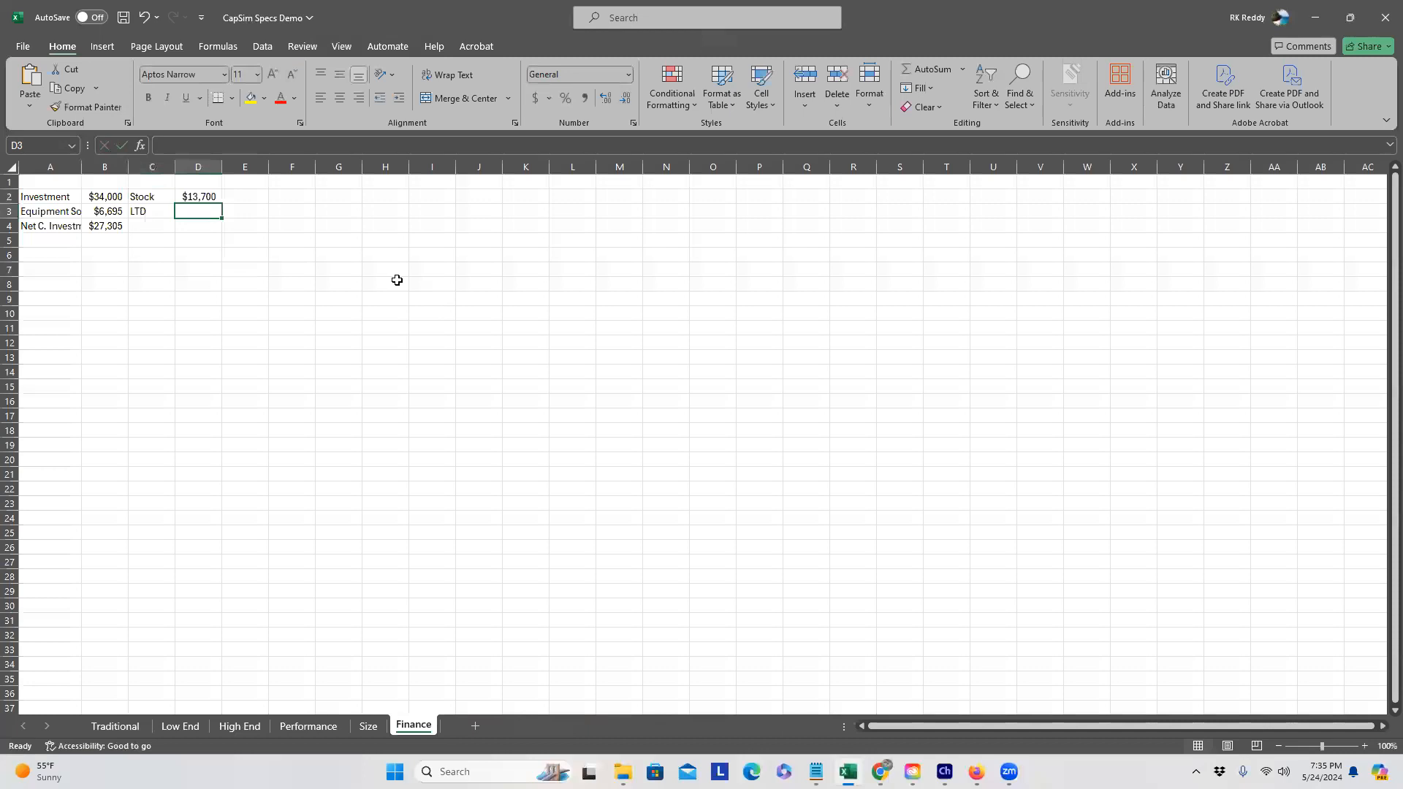
text($18994)
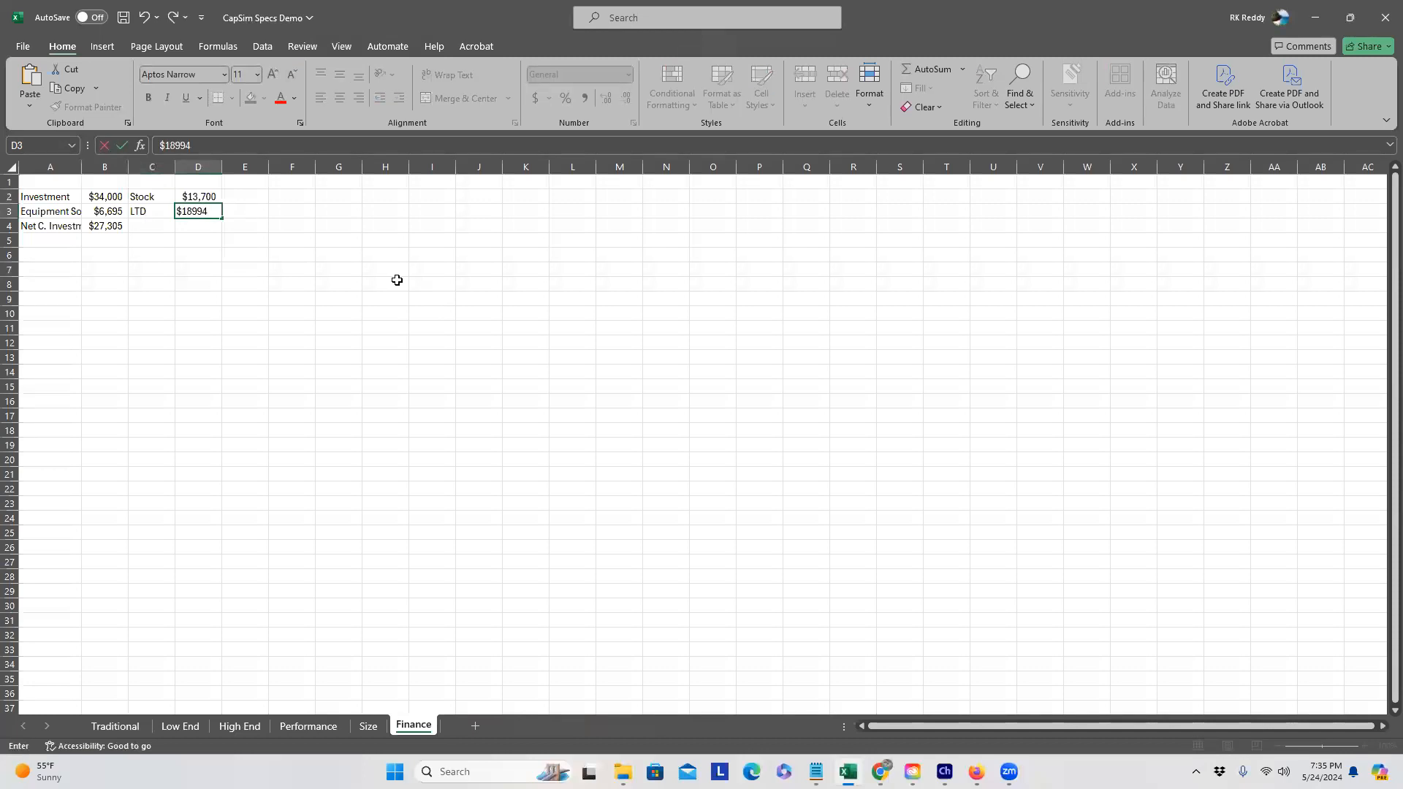
key(Return)
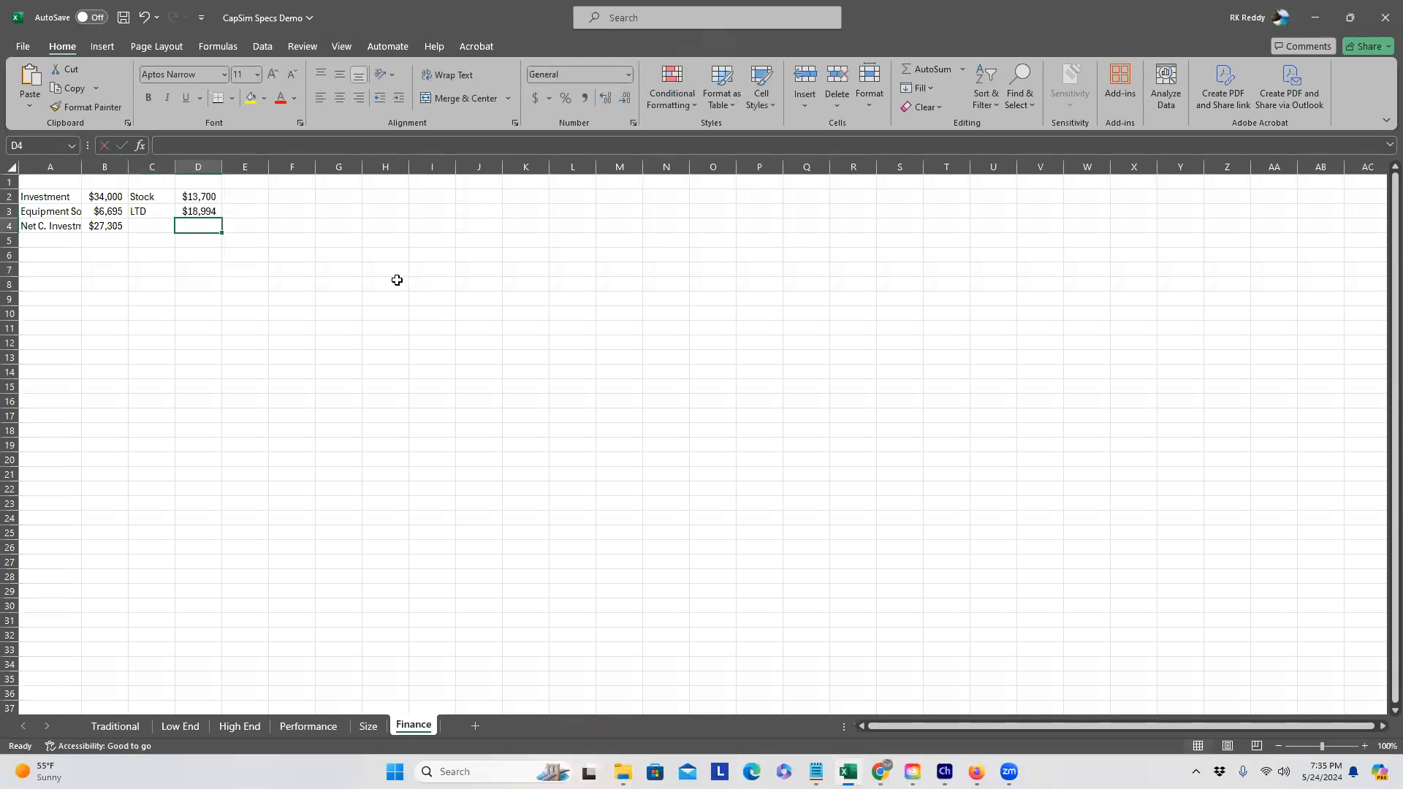
Step: Add a Total row in C4 with =D2+D3 in D4, giving $32,694
key(Left)
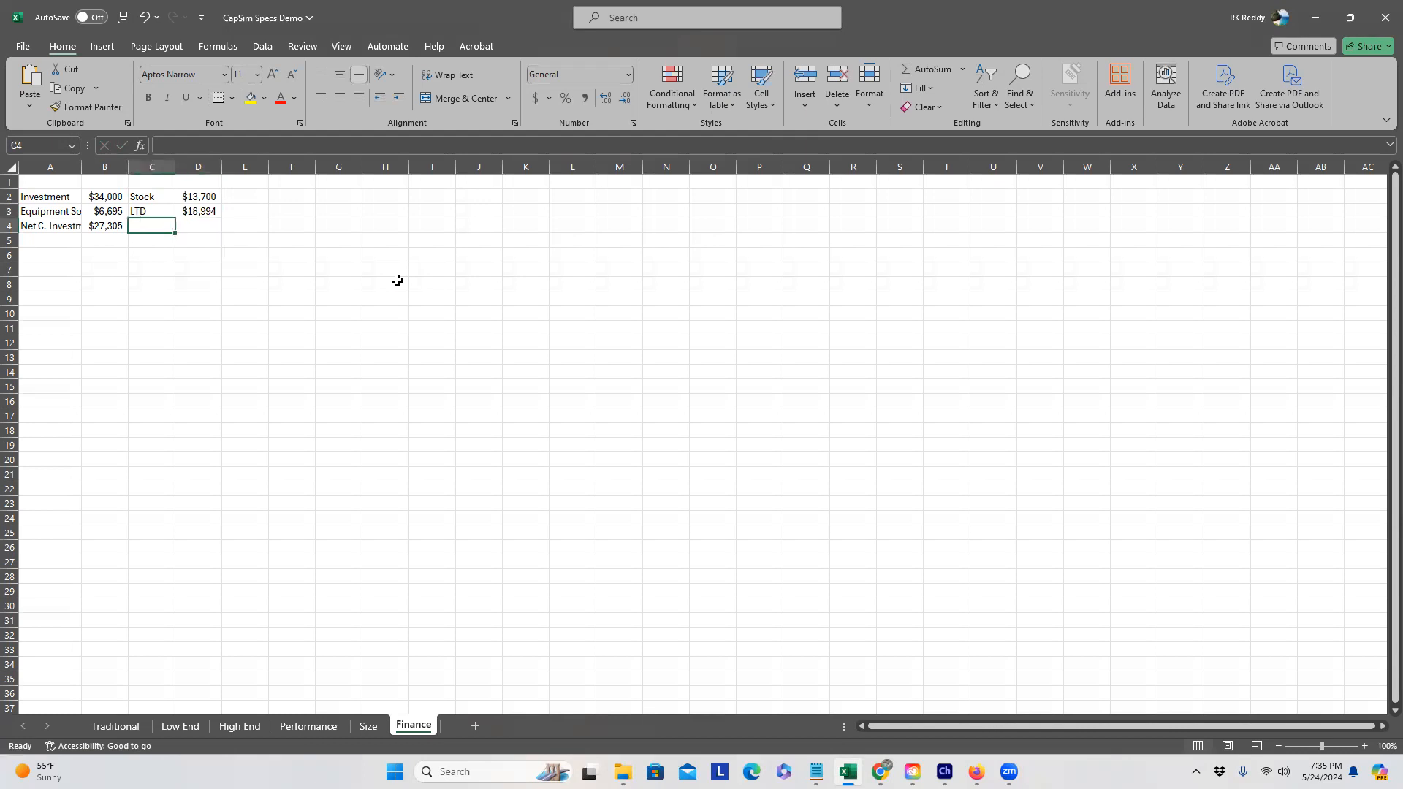
text(Total)
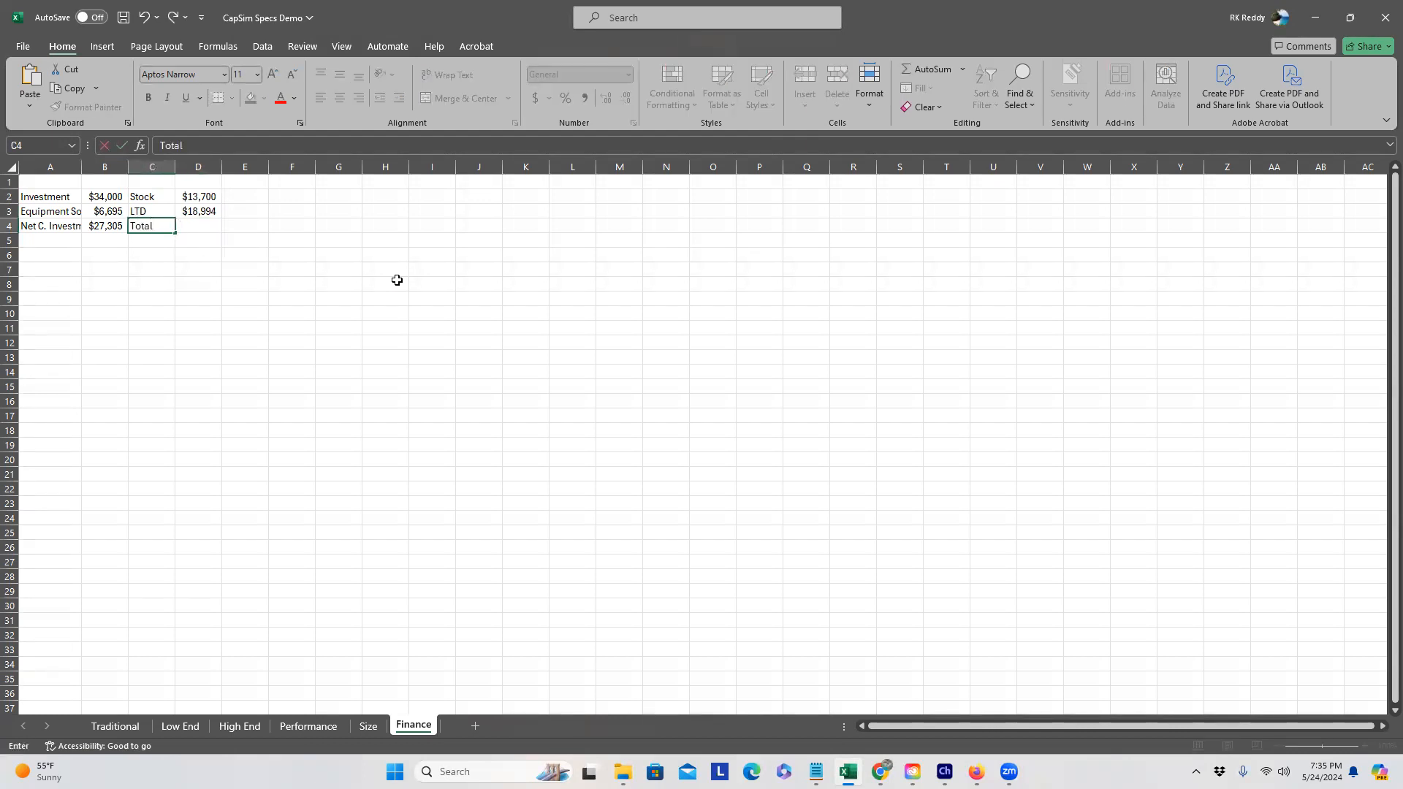
key(Tab)
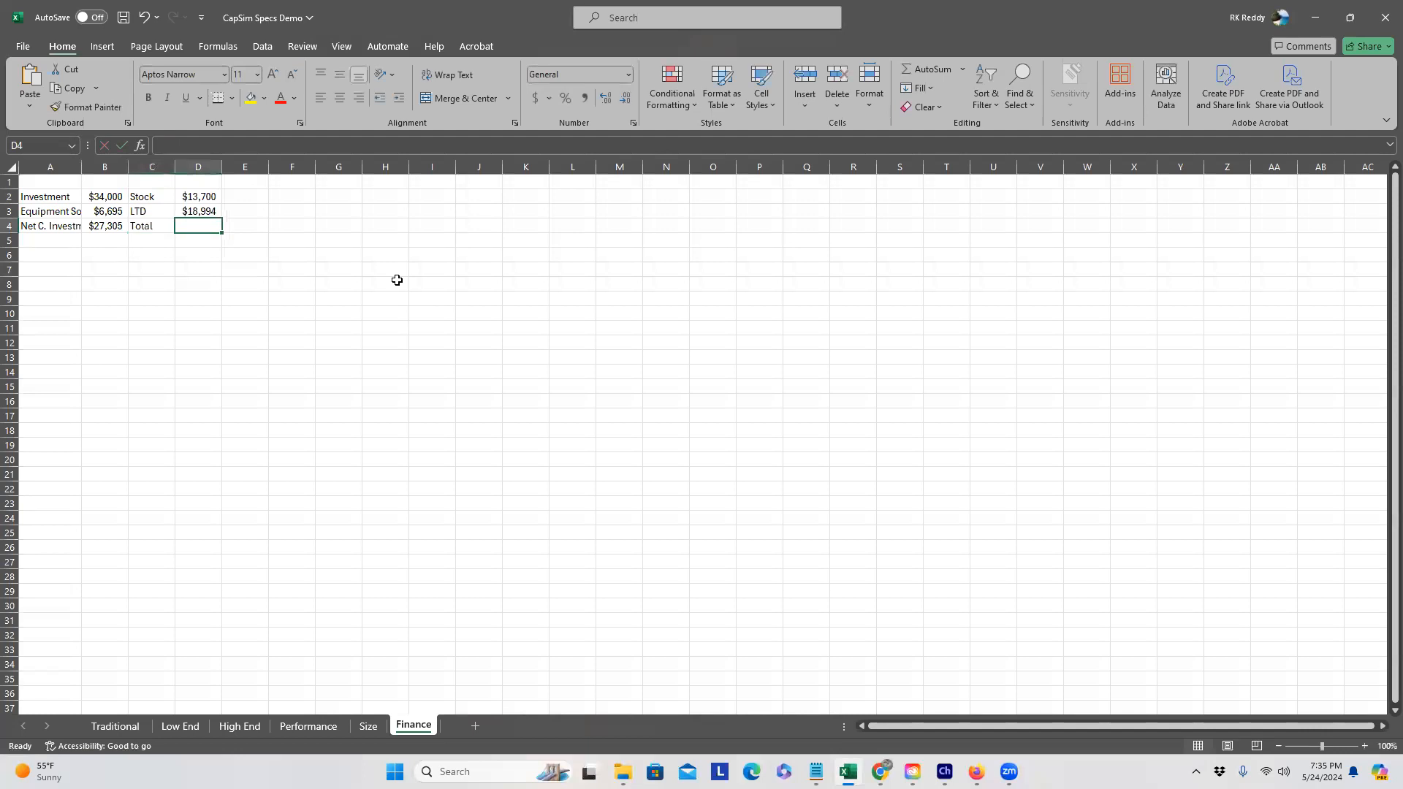
text(=)
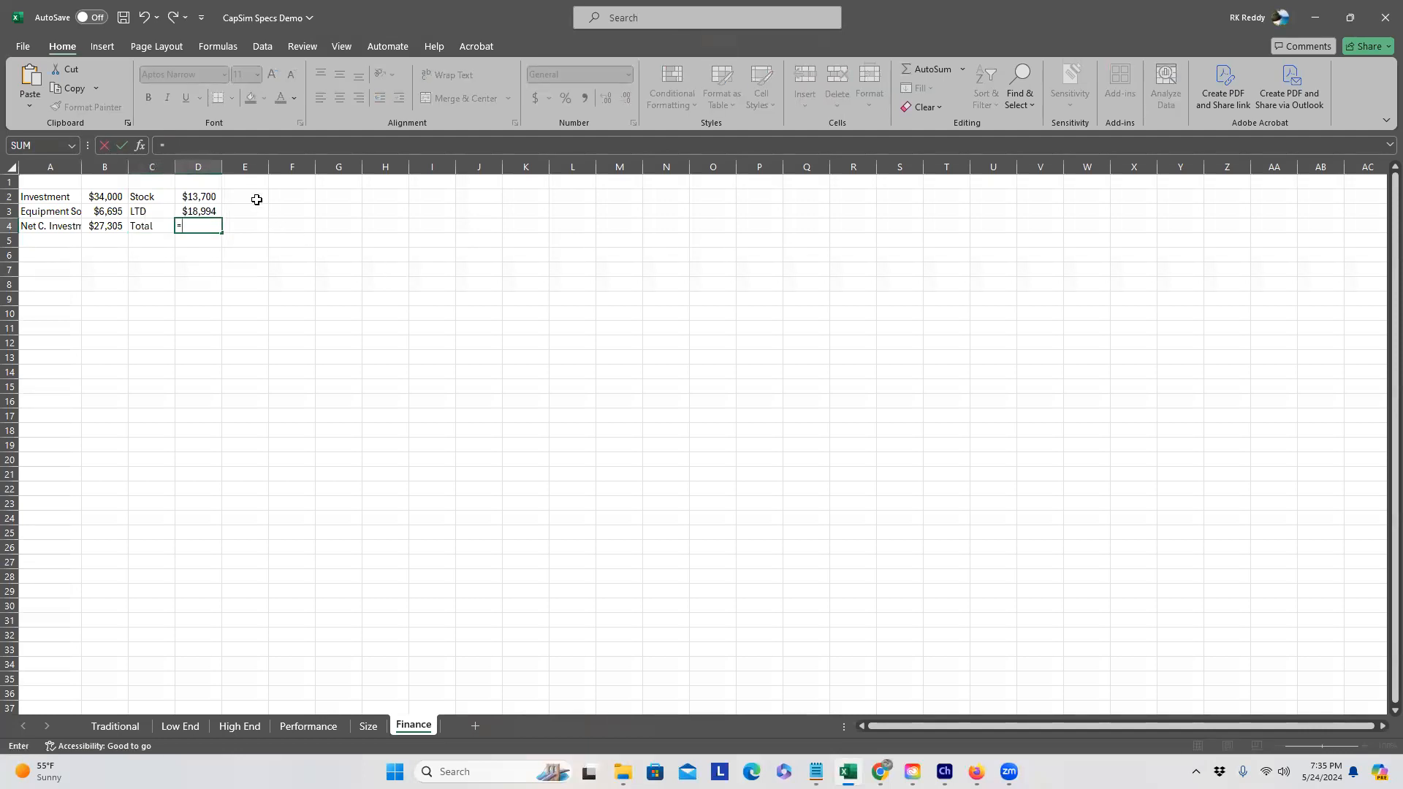
click(216, 197)
text(+)
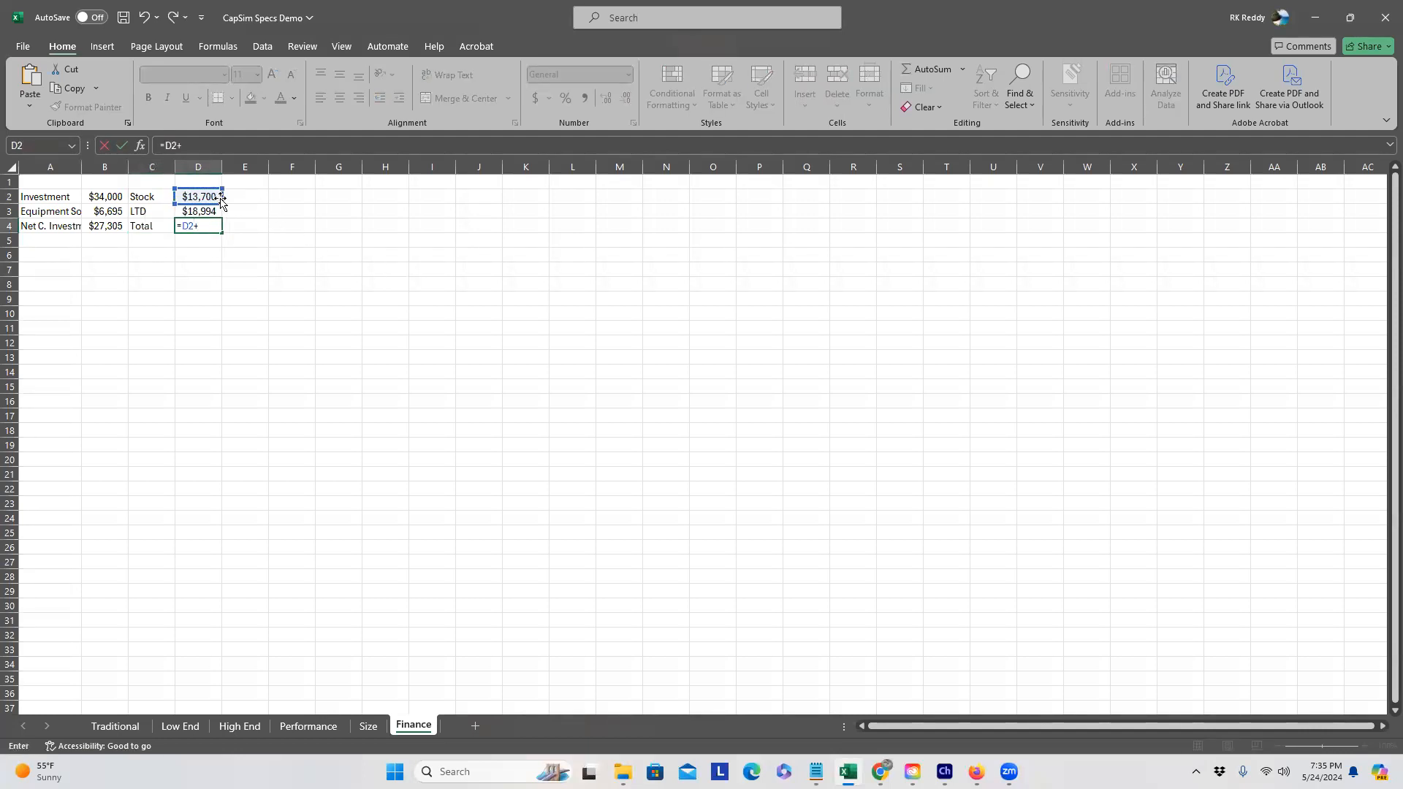
click(210, 211)
key(Return)
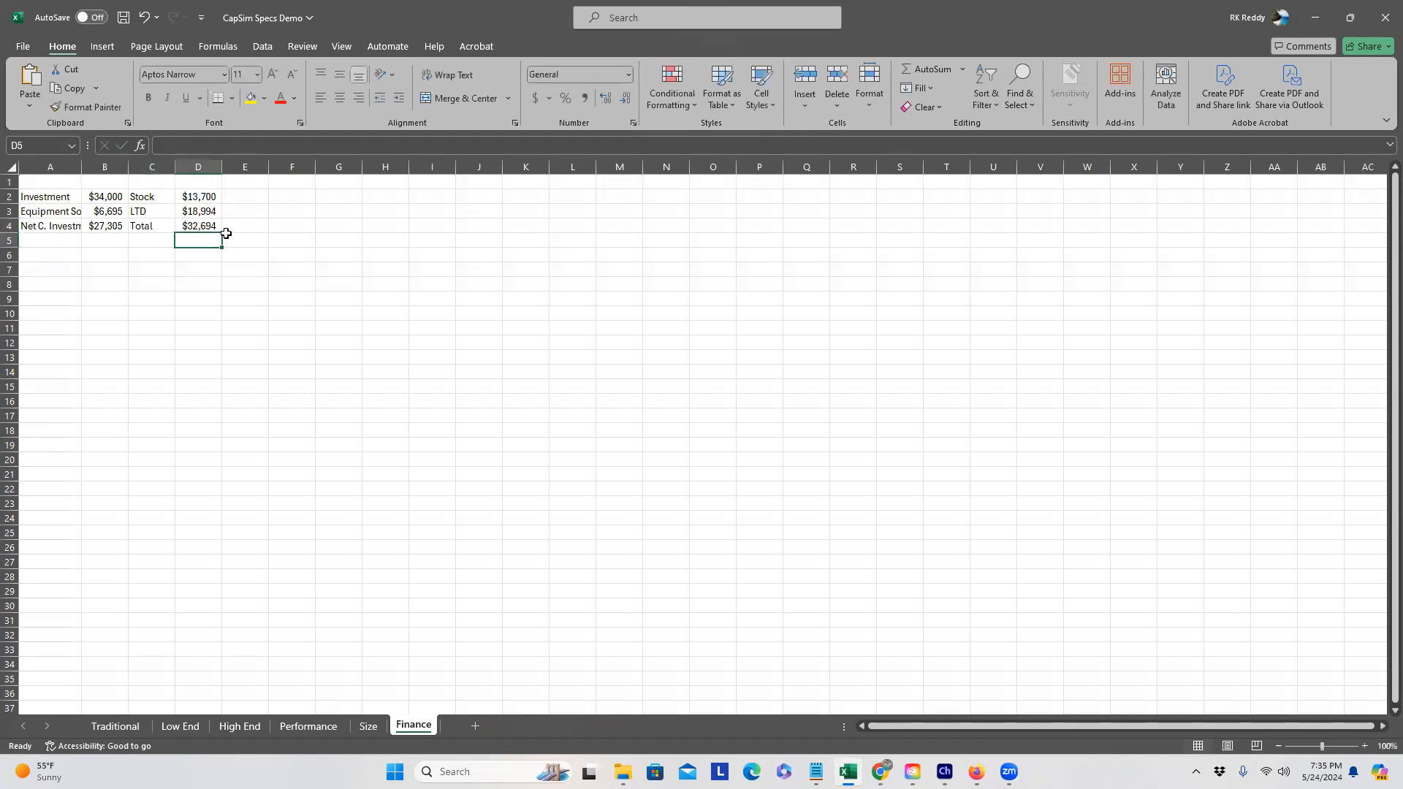
Step: Add row labels Issue Stock in A5 and Issue Debt in A6
click(248, 263)
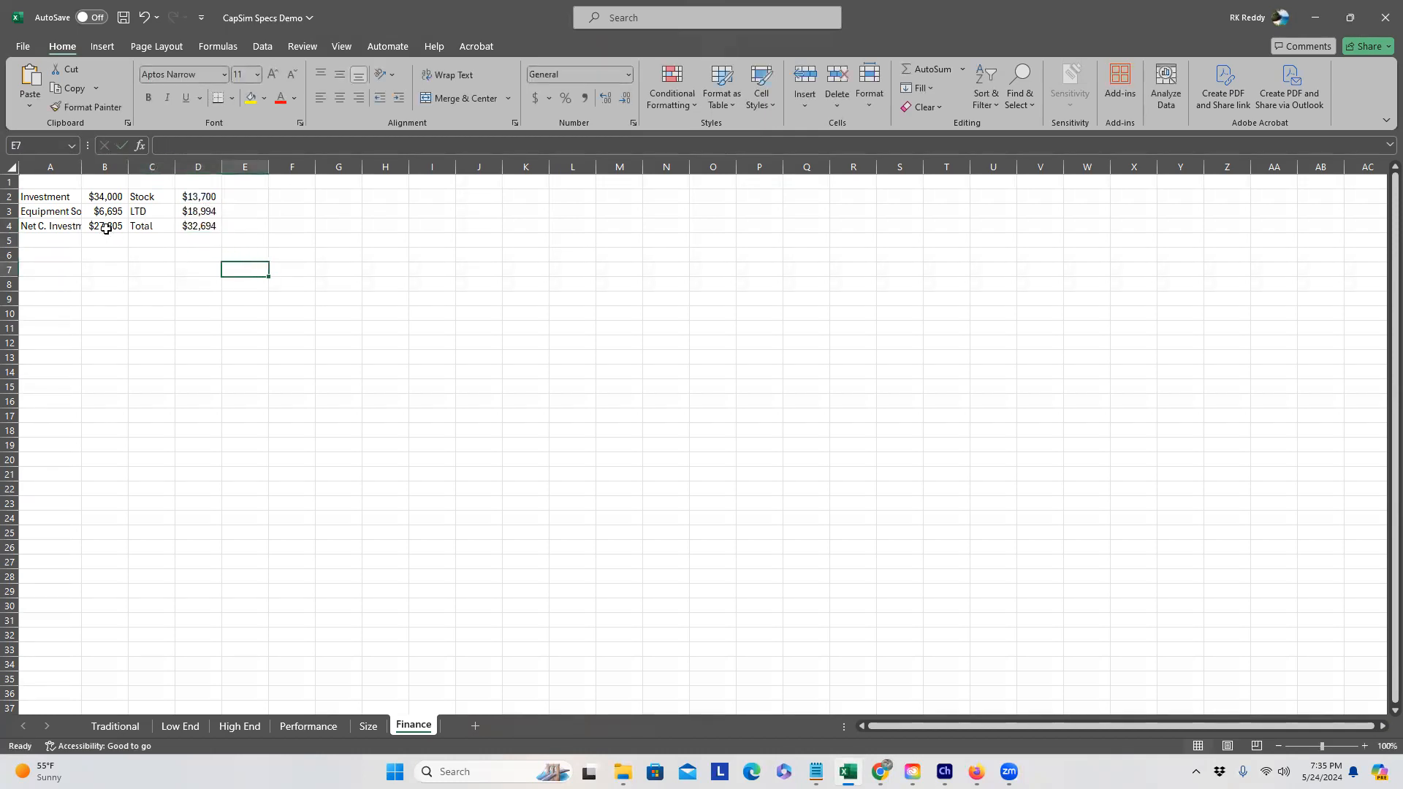
click(208, 243)
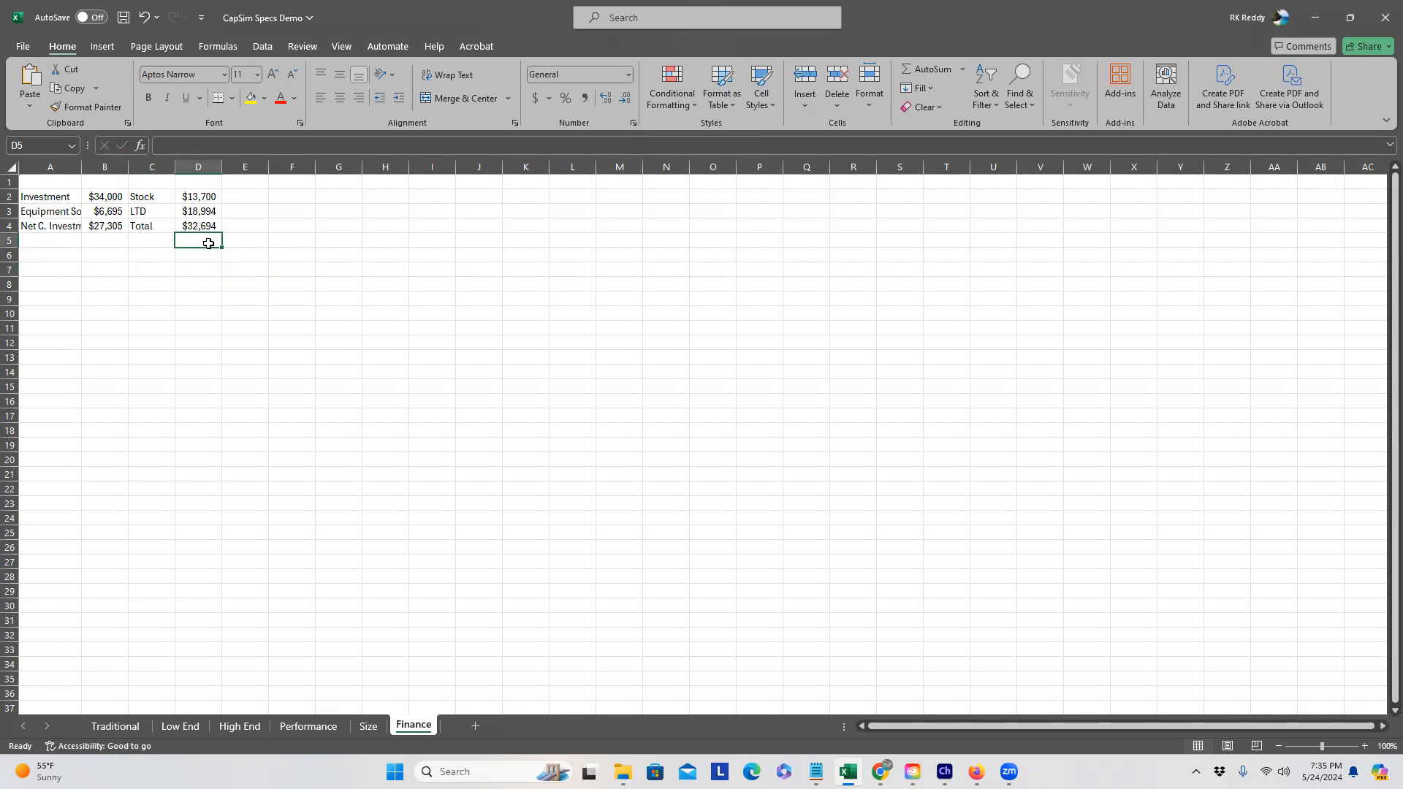
click(73, 240)
text(Issu)
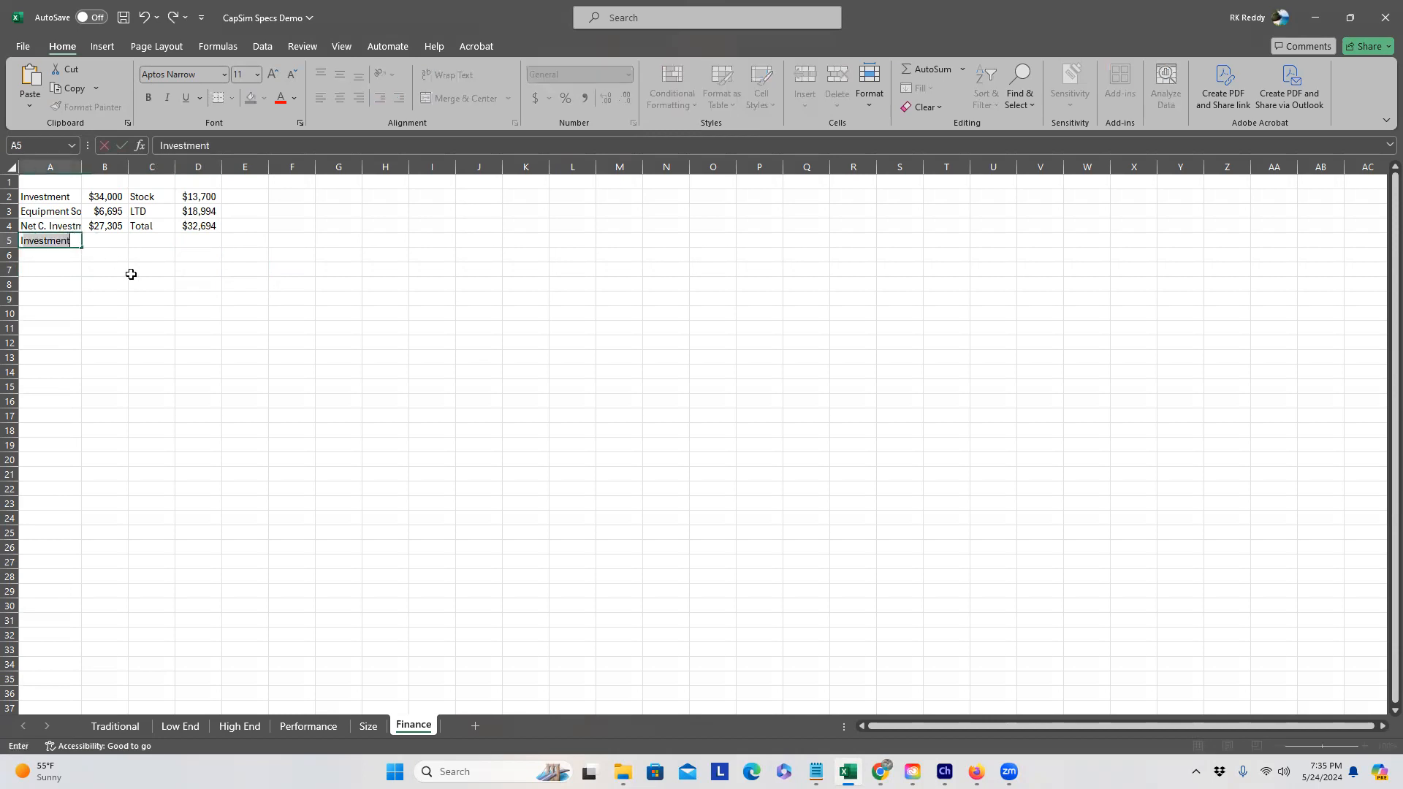
text(e Stock)
key(Return)
text(Issue Debt)
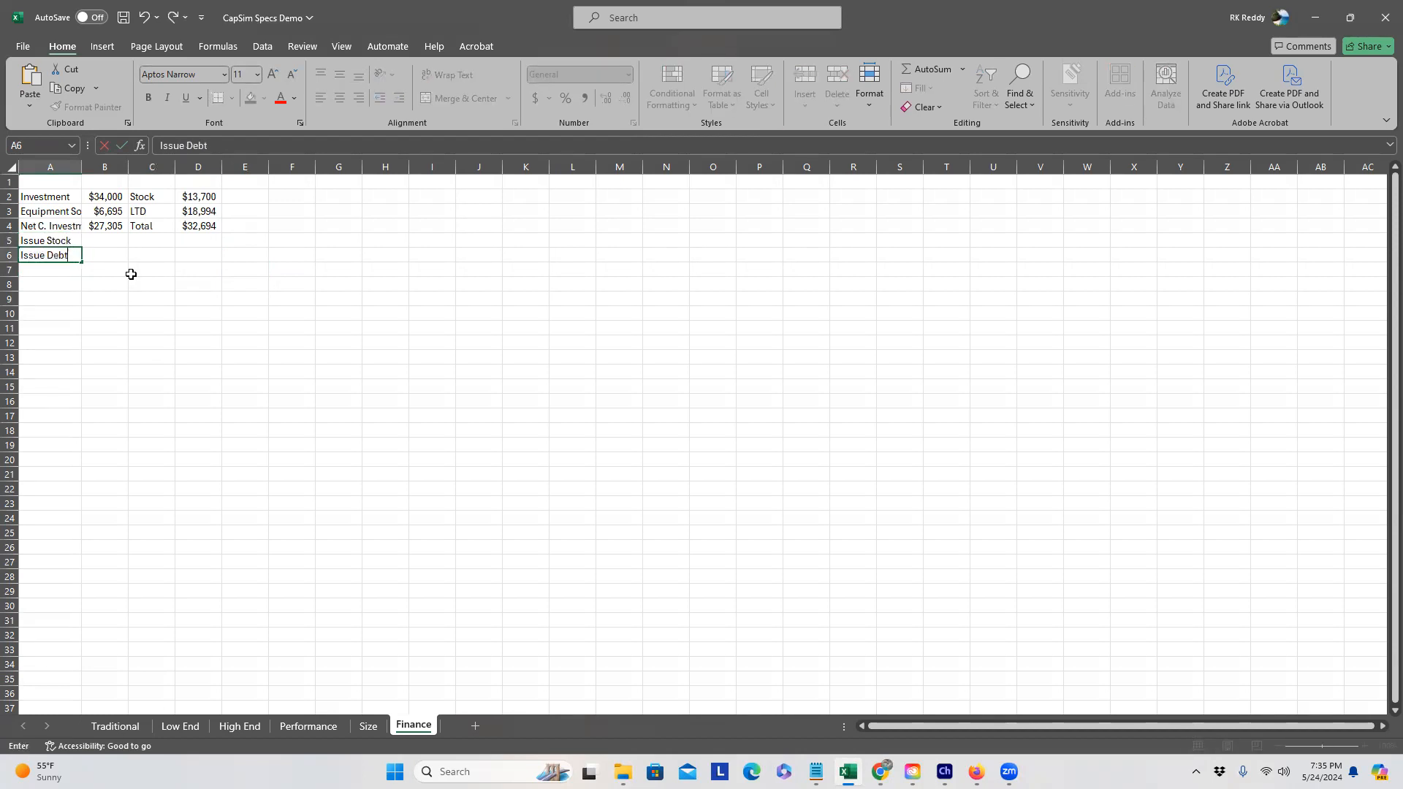
key(Tab)
Step: Set B5 to =B4/2 for Issue Stock and copy it down to B6
key(Up)
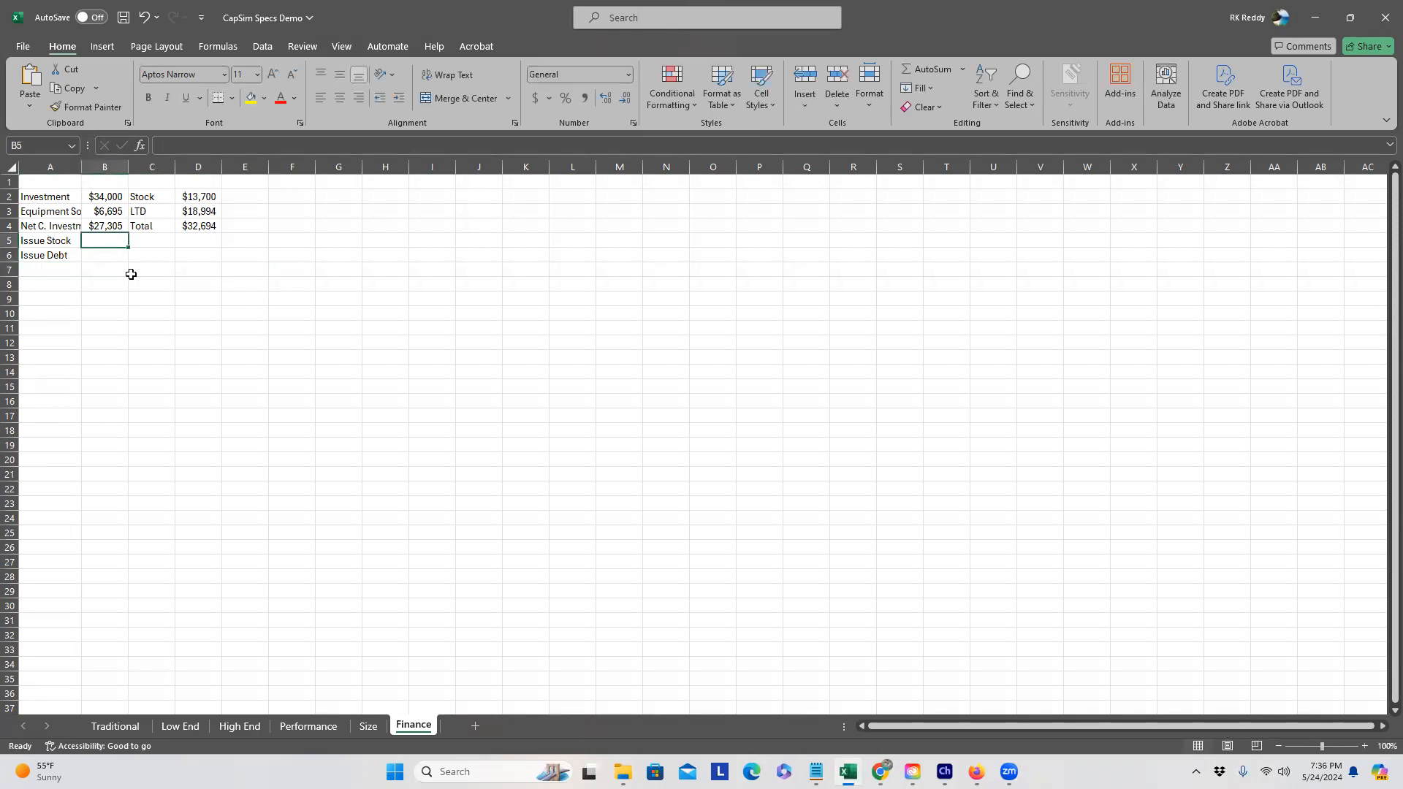
text(=)
click(103, 225)
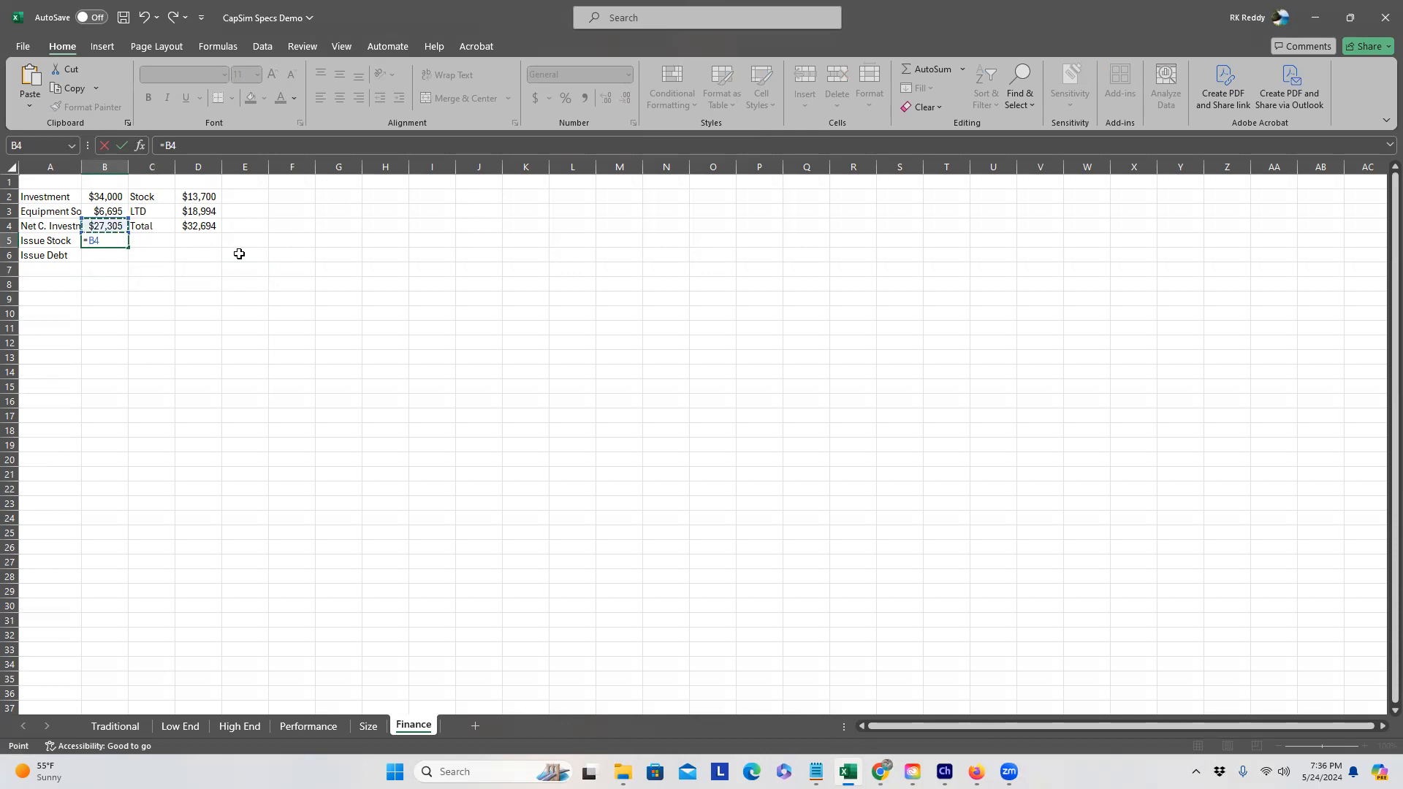
text(/2)
key(Return)
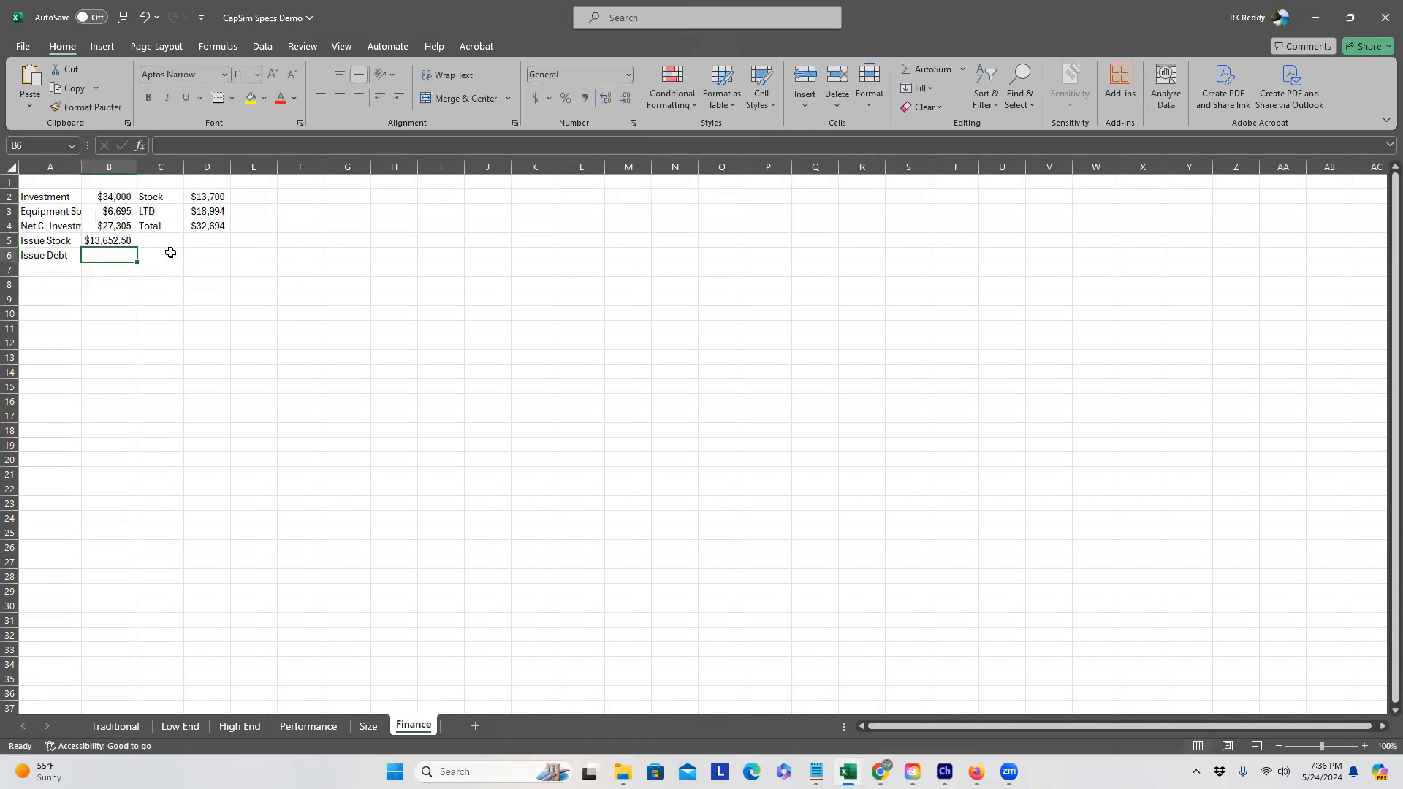
click(133, 242)
drag(136, 249, 135, 264)
Step: Replace the Issue Debt amount in B6 with =B5, giving $13,652.50
click(201, 283)
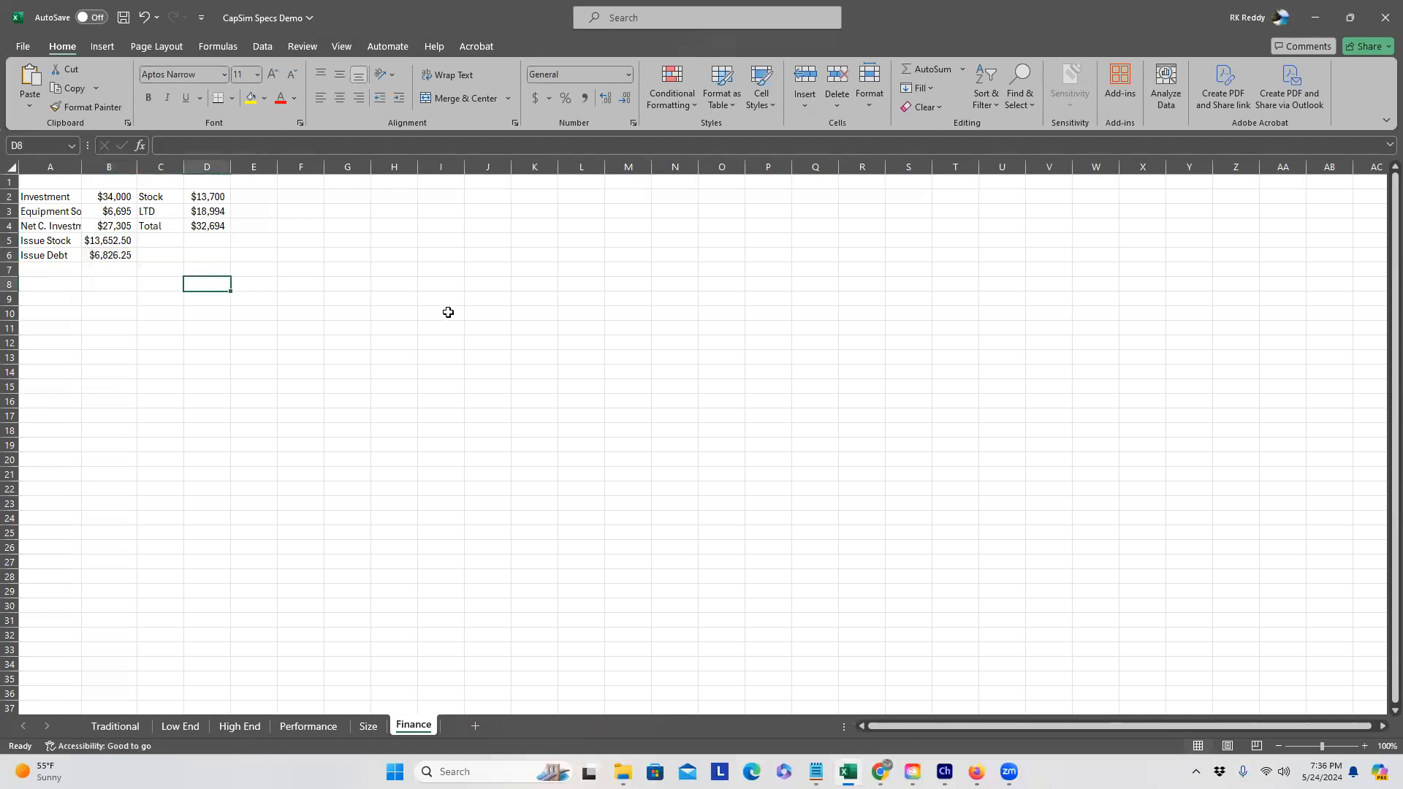
click(128, 255)
key(Delete)
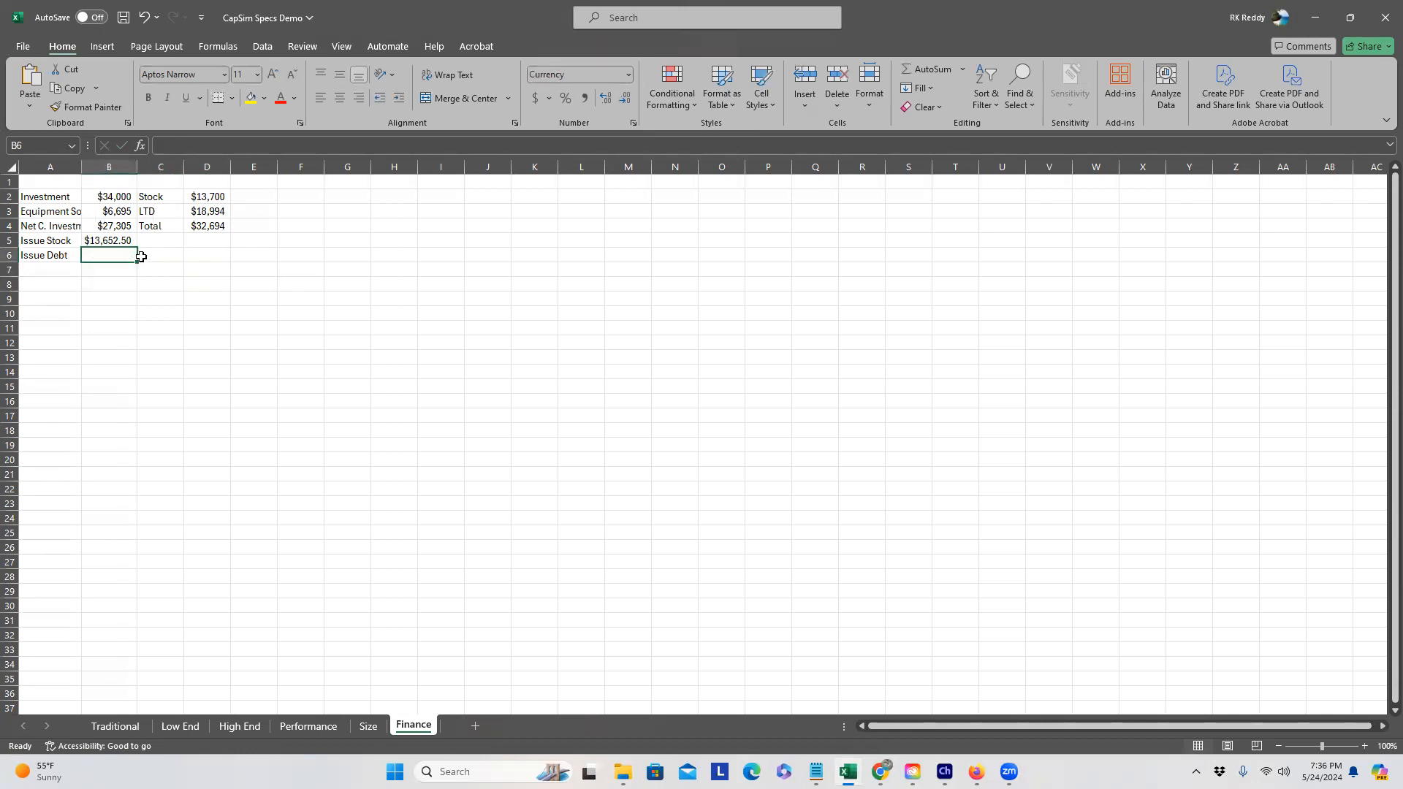
text(=)
click(121, 240)
key(Return)
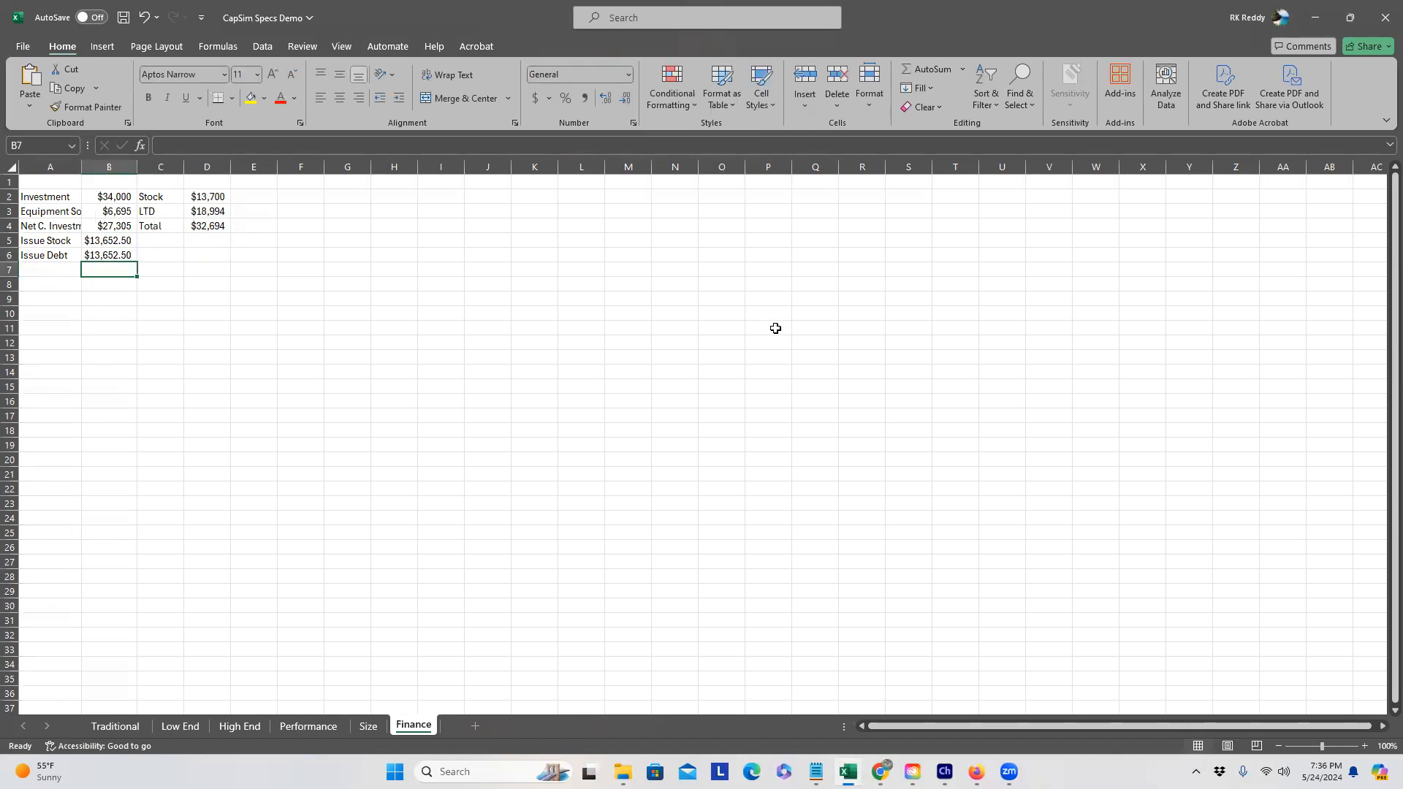
click(881, 773)
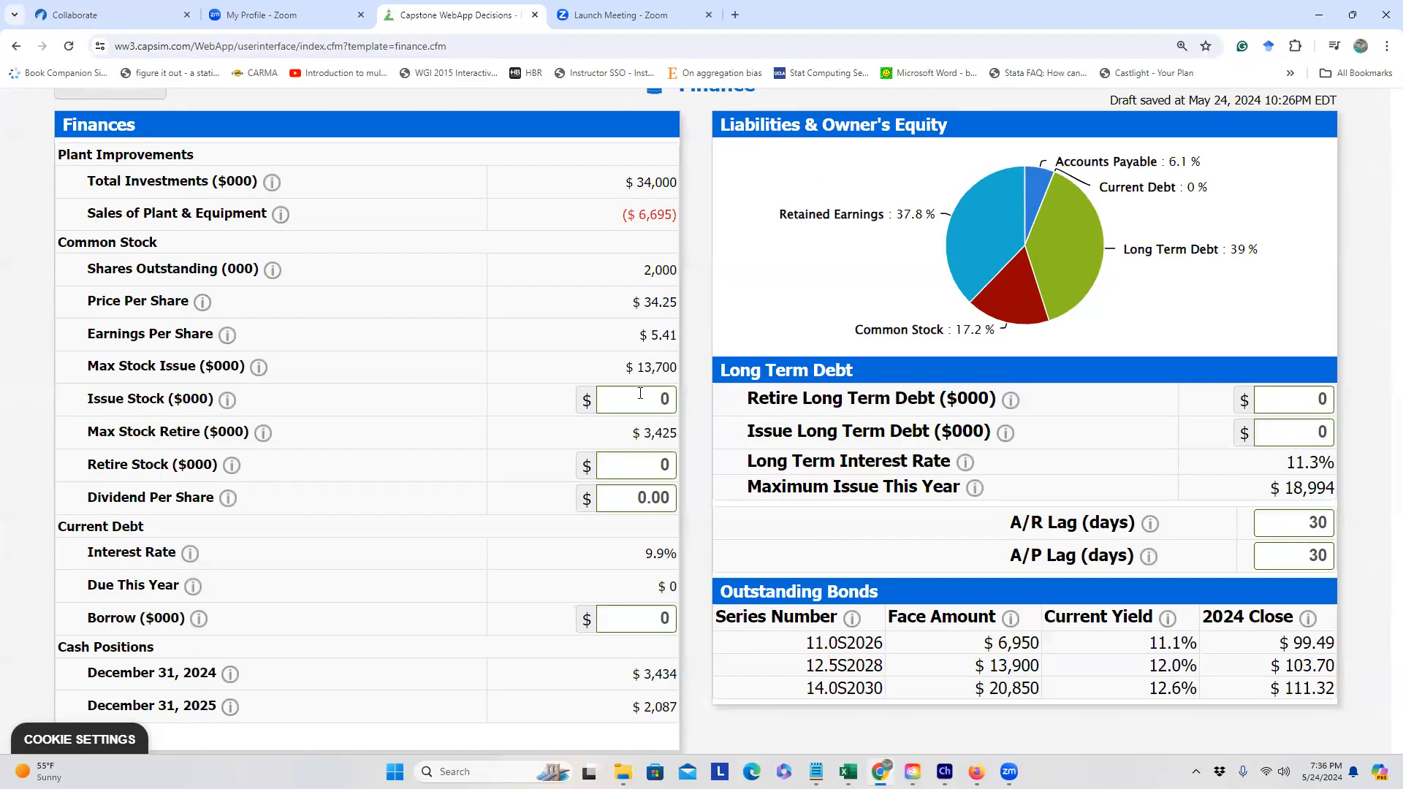
Step: Enter 13700 for Issue Stock and 13652 for Issue Long Term Debt
key(alt+Tab)
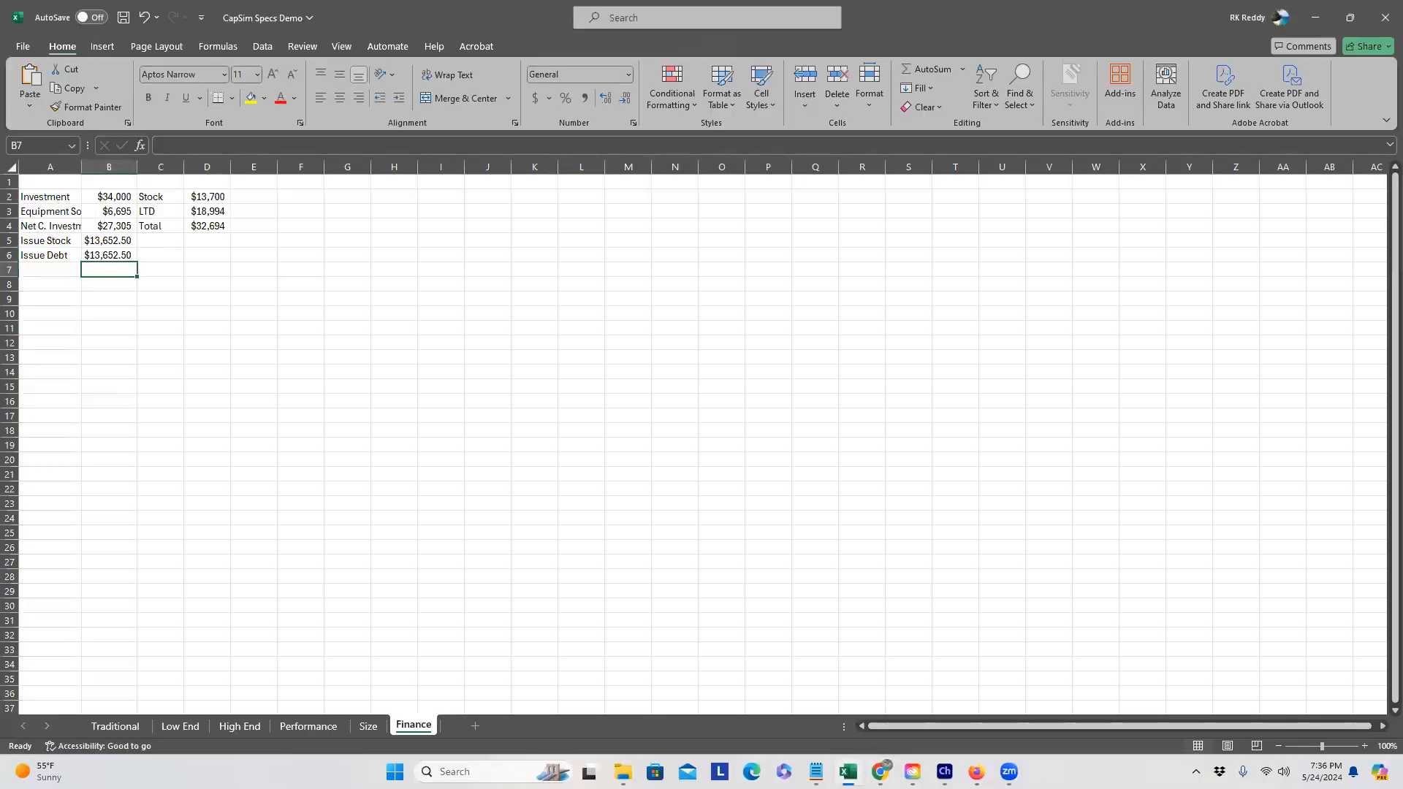
key(alt+Tab)
double_click(669, 399)
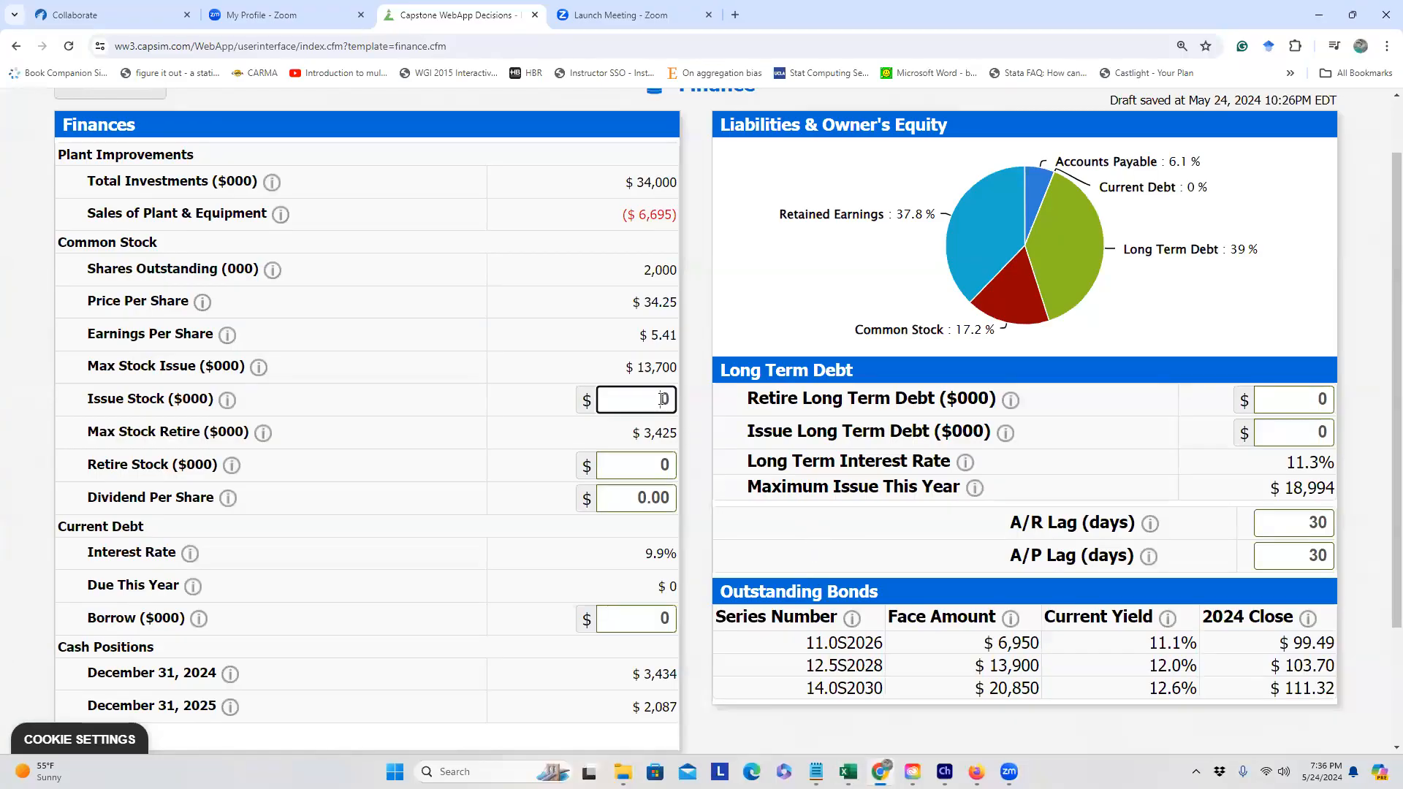
text(13700)
click(687, 398)
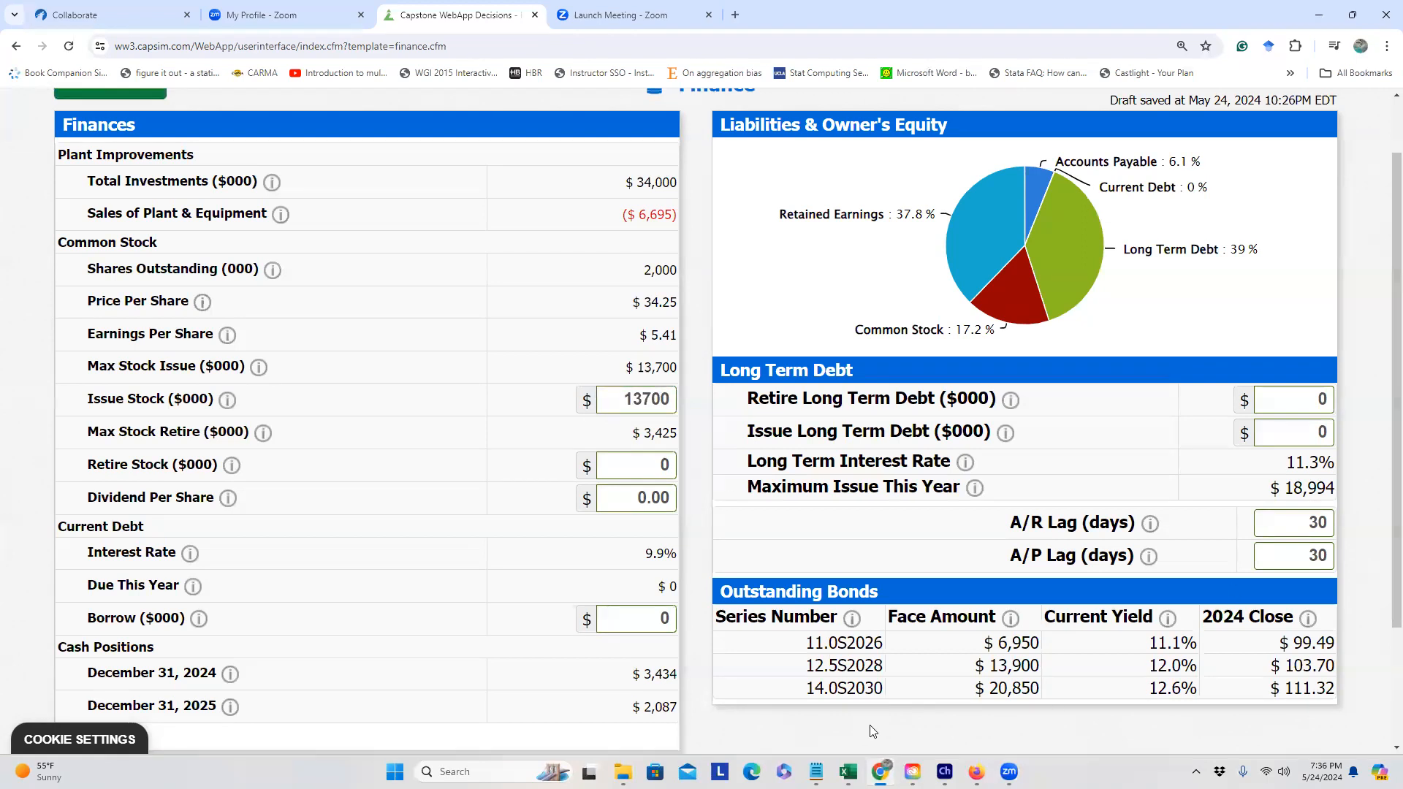
double_click(1325, 434)
key(BackSpace)
text(13652)
click(1341, 464)
scroll(45, 183, up, 1)
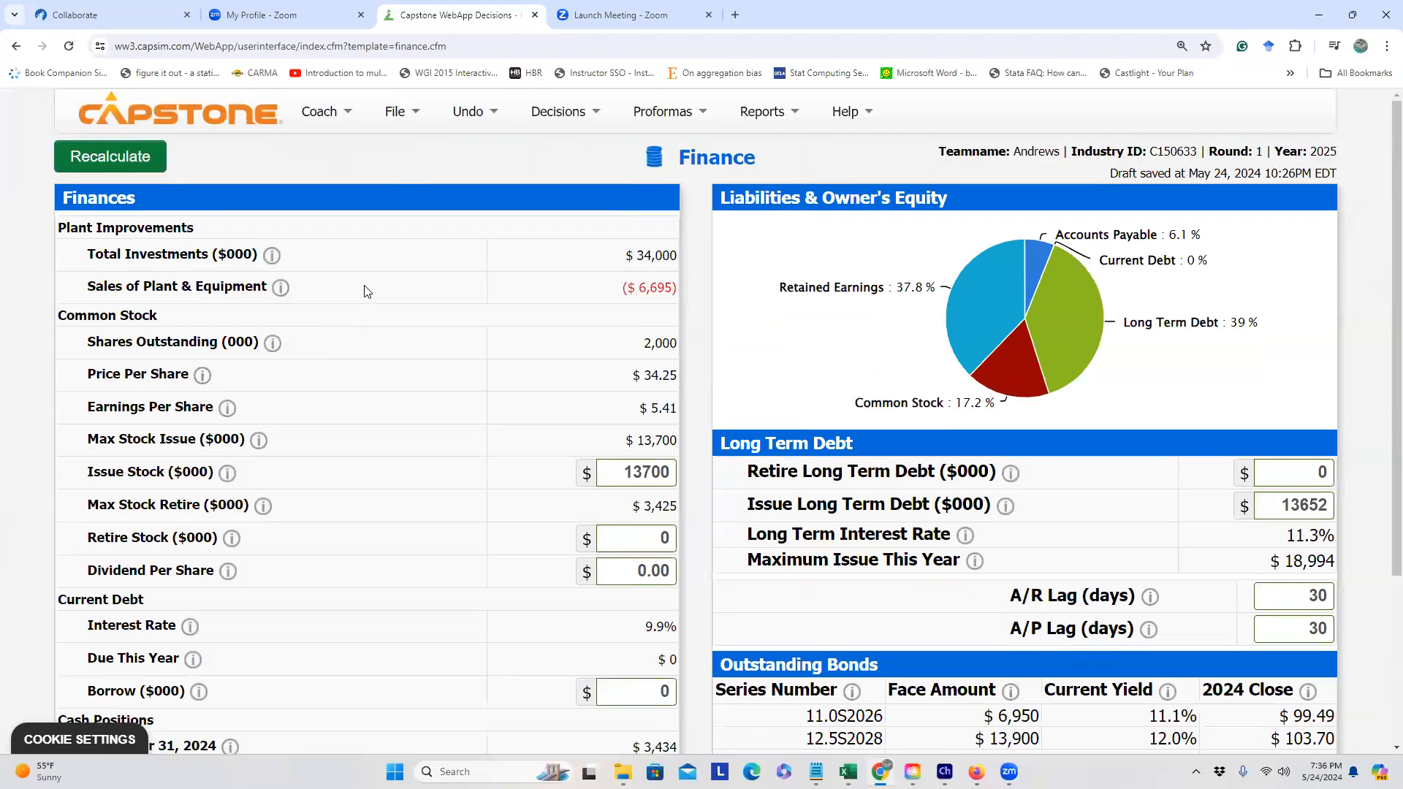
click(150, 164)
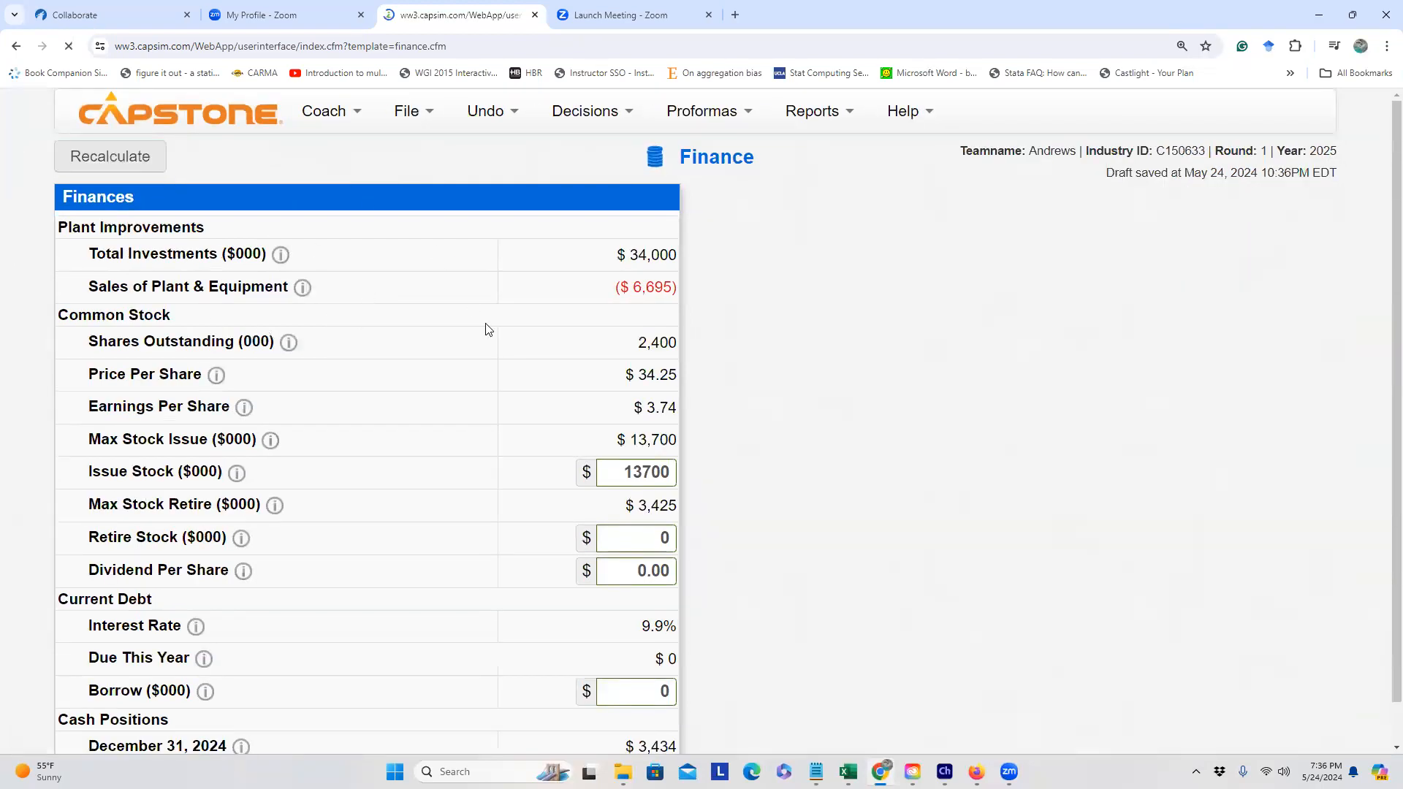
scroll(596, 582, down, 3)
drag(621, 550, 674, 550)
click(680, 551)
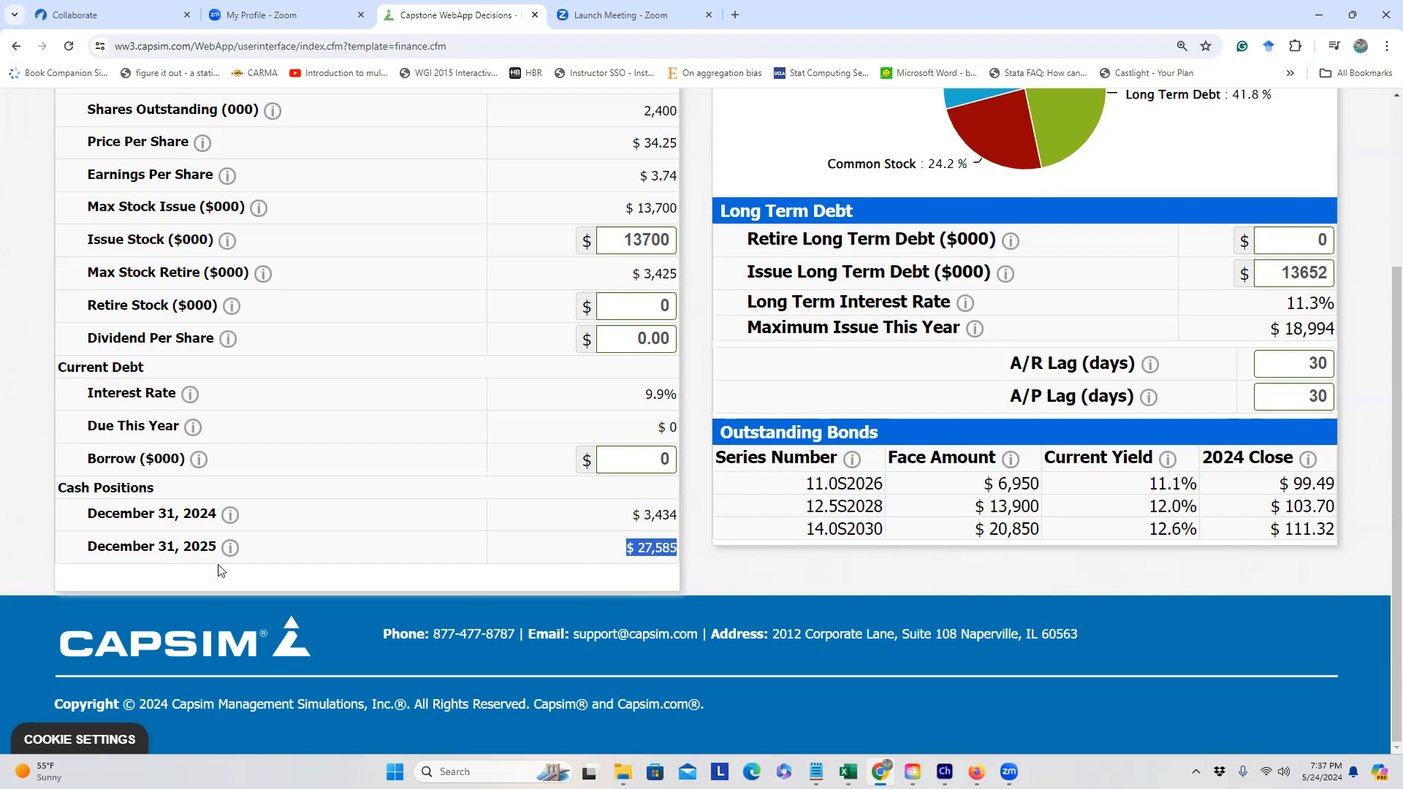
click(642, 553)
Step: Enter 1000 in Borrow ($000) and recalculate, raising 2025 cash to $28,522
click(627, 461)
text(1000)
click(407, 453)
scroll(250, 238, up, 3)
click(109, 157)
scroll(562, 469, down, 3)
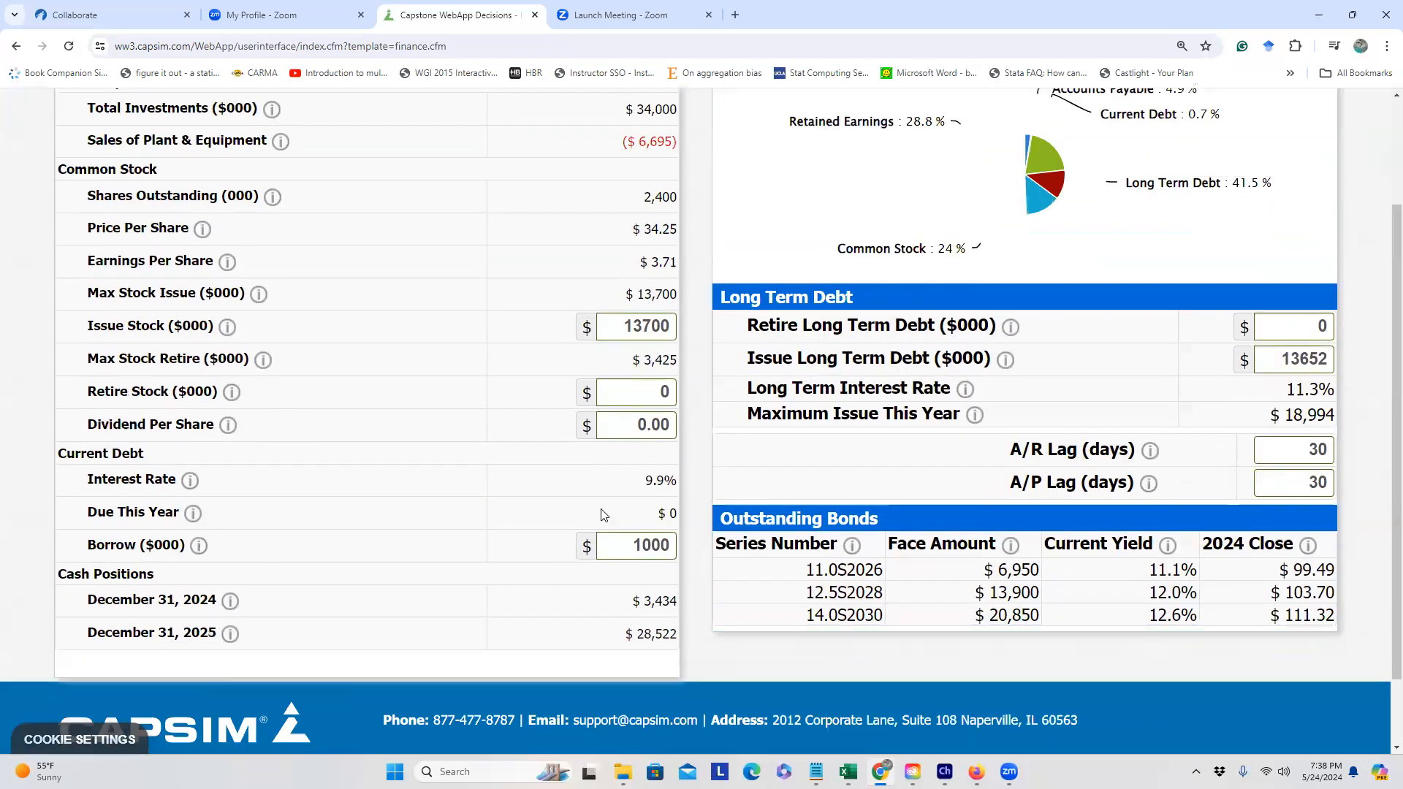
Step: Read the borrowing limit explanation, then reset the Borrow amount to 0
double_click(638, 546)
click(298, 564)
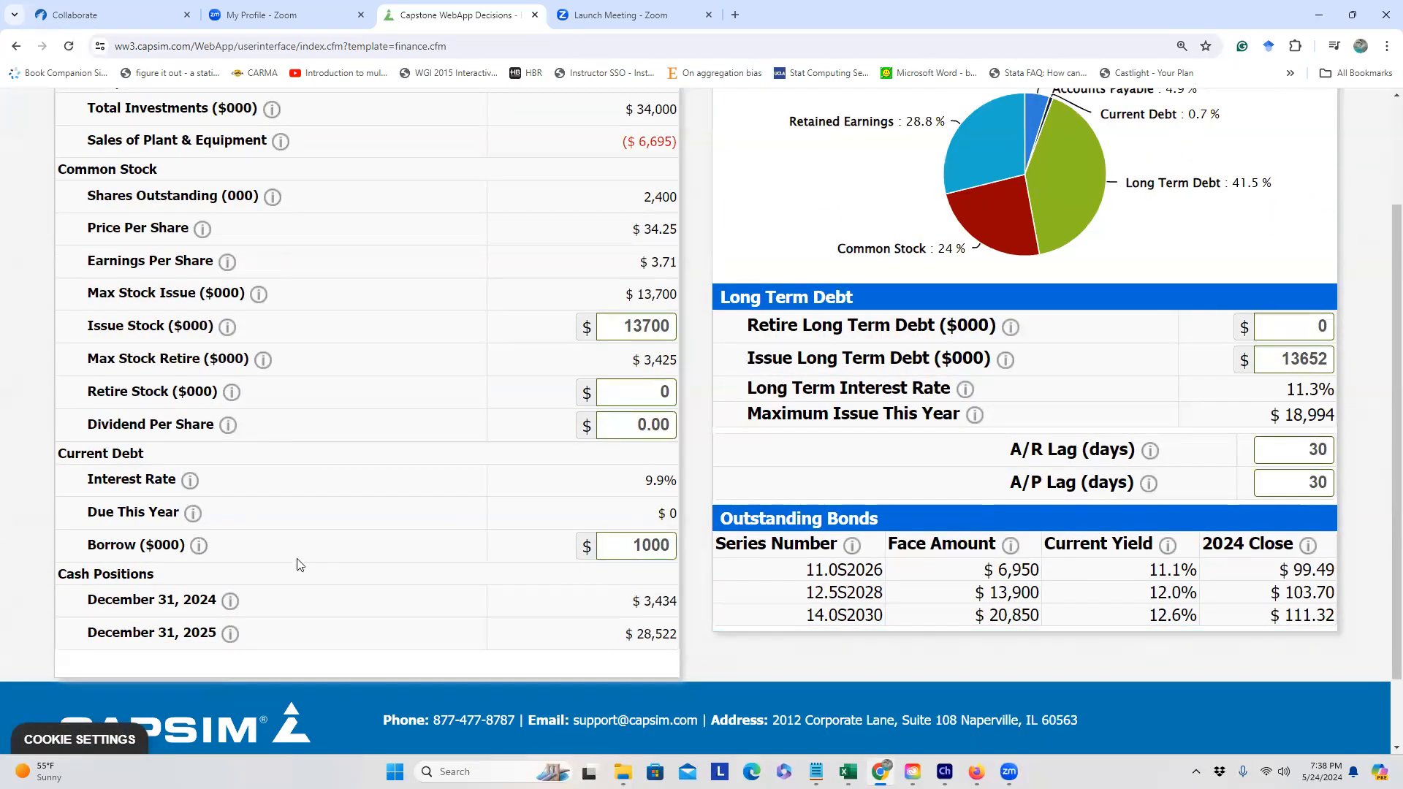
click(198, 546)
scroll(281, 594, down, 2)
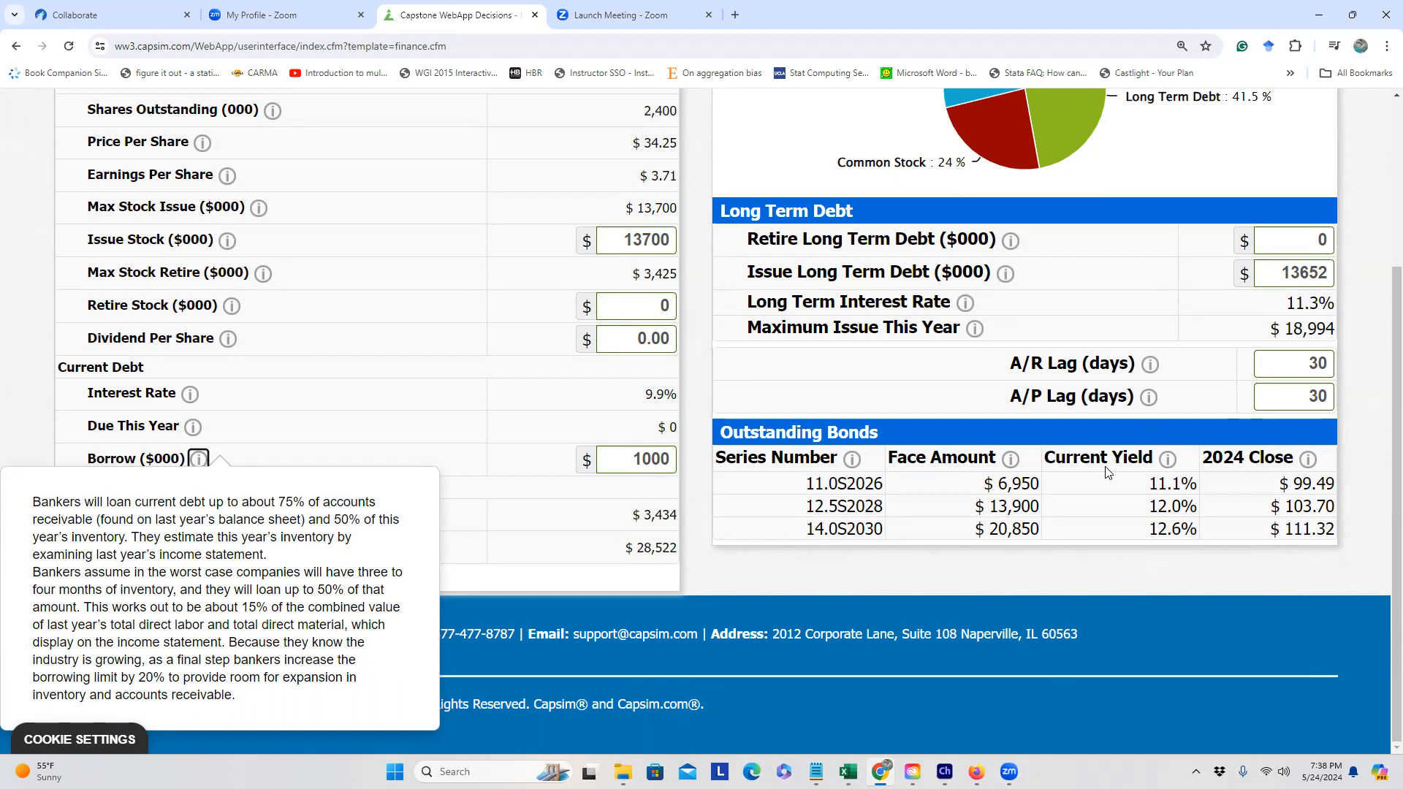
scroll(1107, 472, up, 2)
scroll(241, 459, down, 2)
click(526, 588)
drag(633, 460, 671, 460)
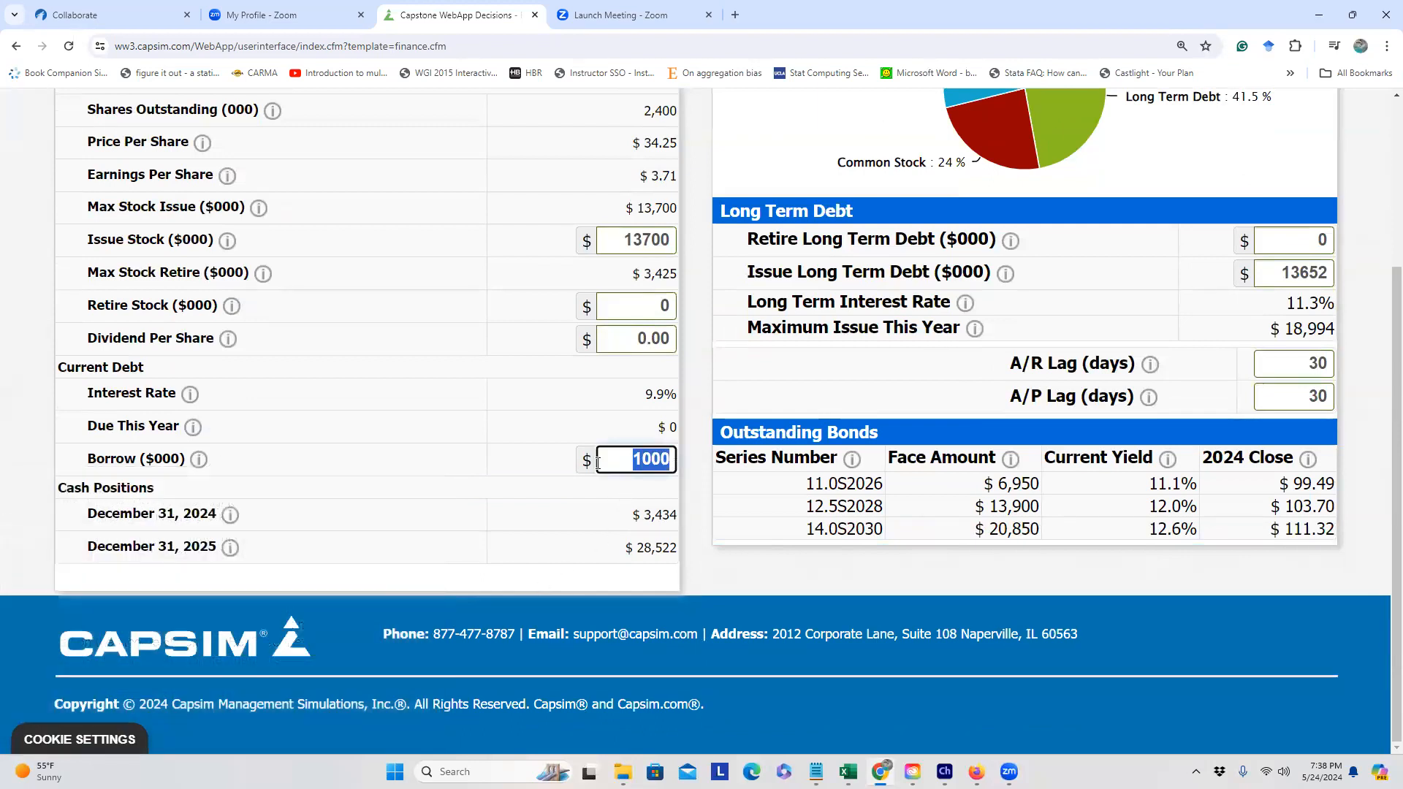
text(0)
click(391, 458)
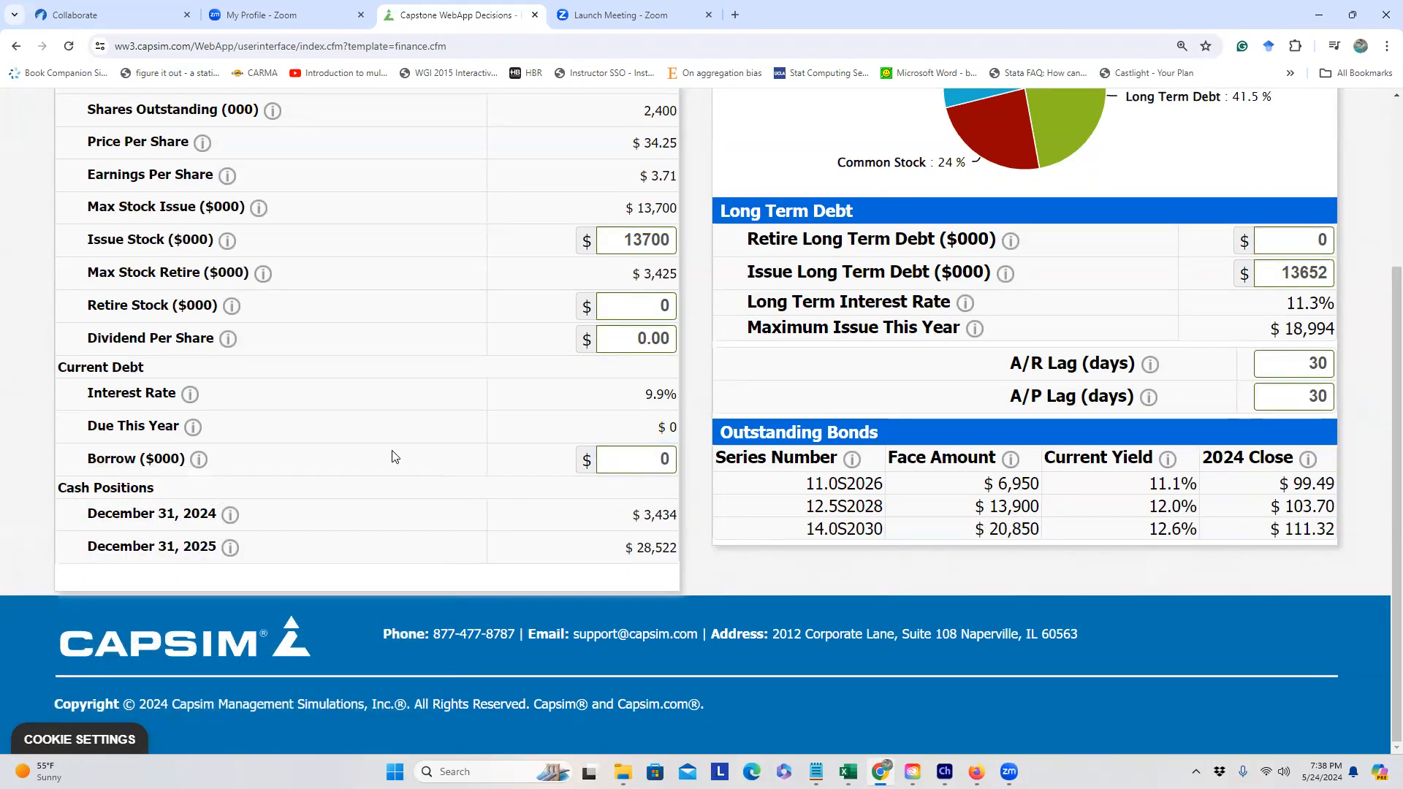
scroll(390, 458, up, 3)
Step: Recalculate with zero borrowing and confirm the 30-day A/R lag, reading its explanation
click(159, 168)
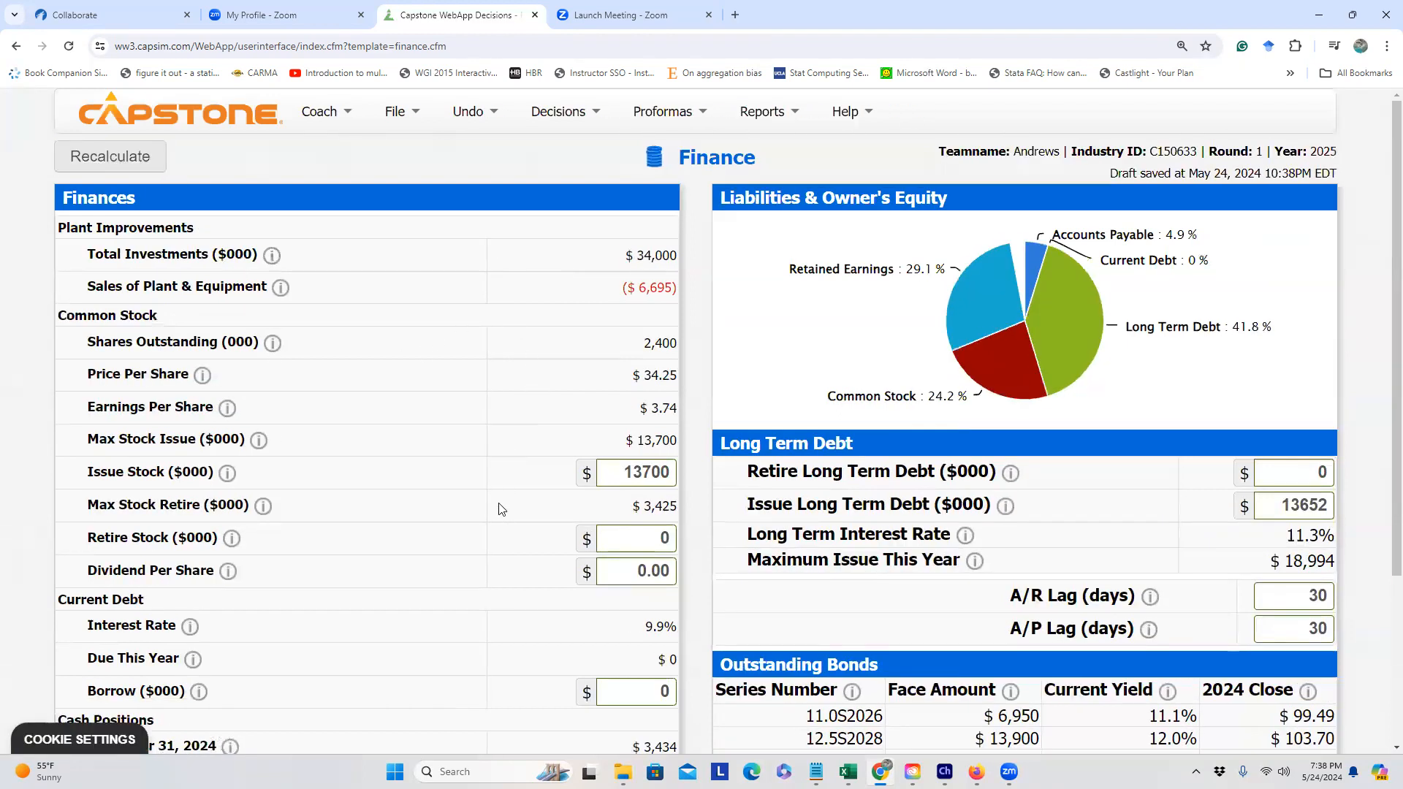
scroll(470, 506, down, 2)
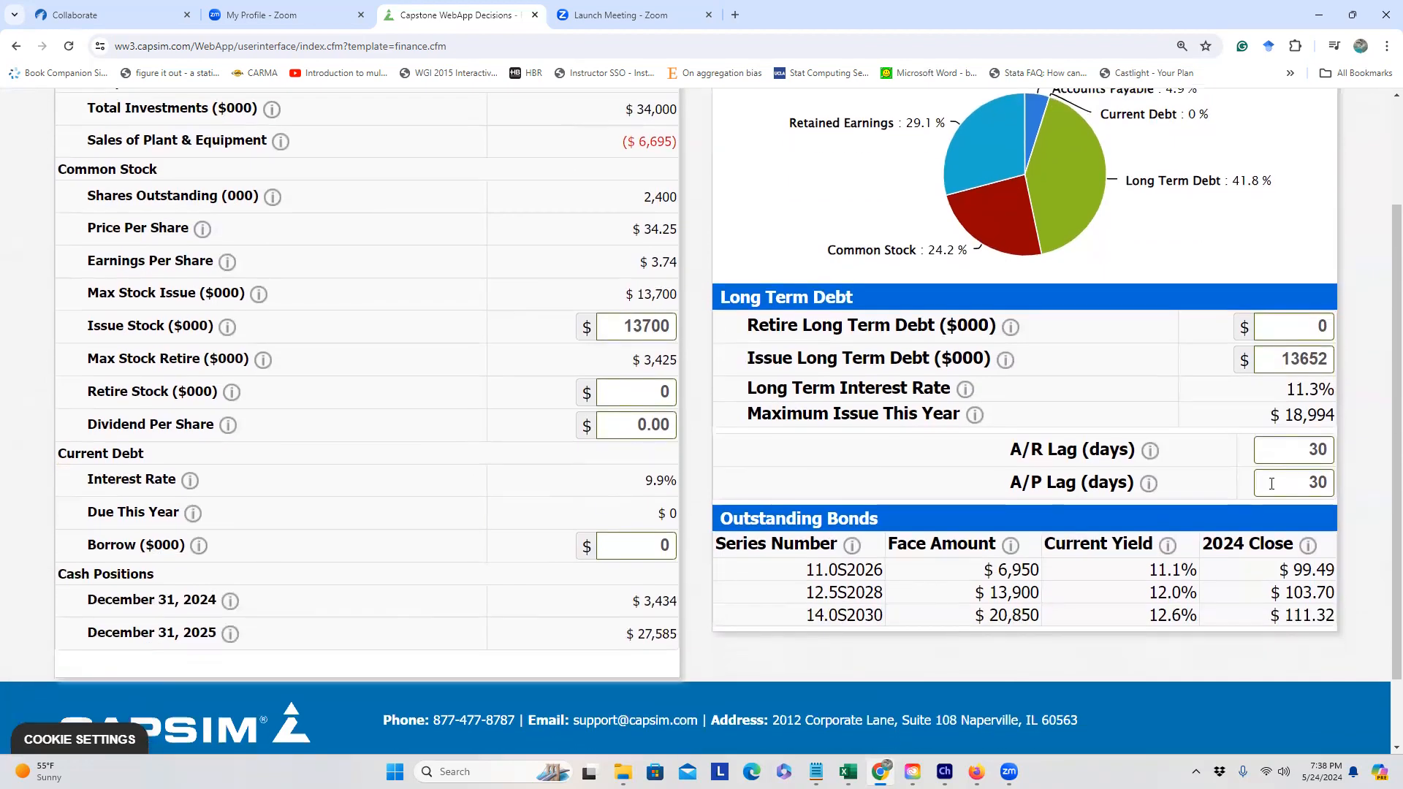
double_click(1316, 450)
click(1308, 488)
mouse_move(1150, 450)
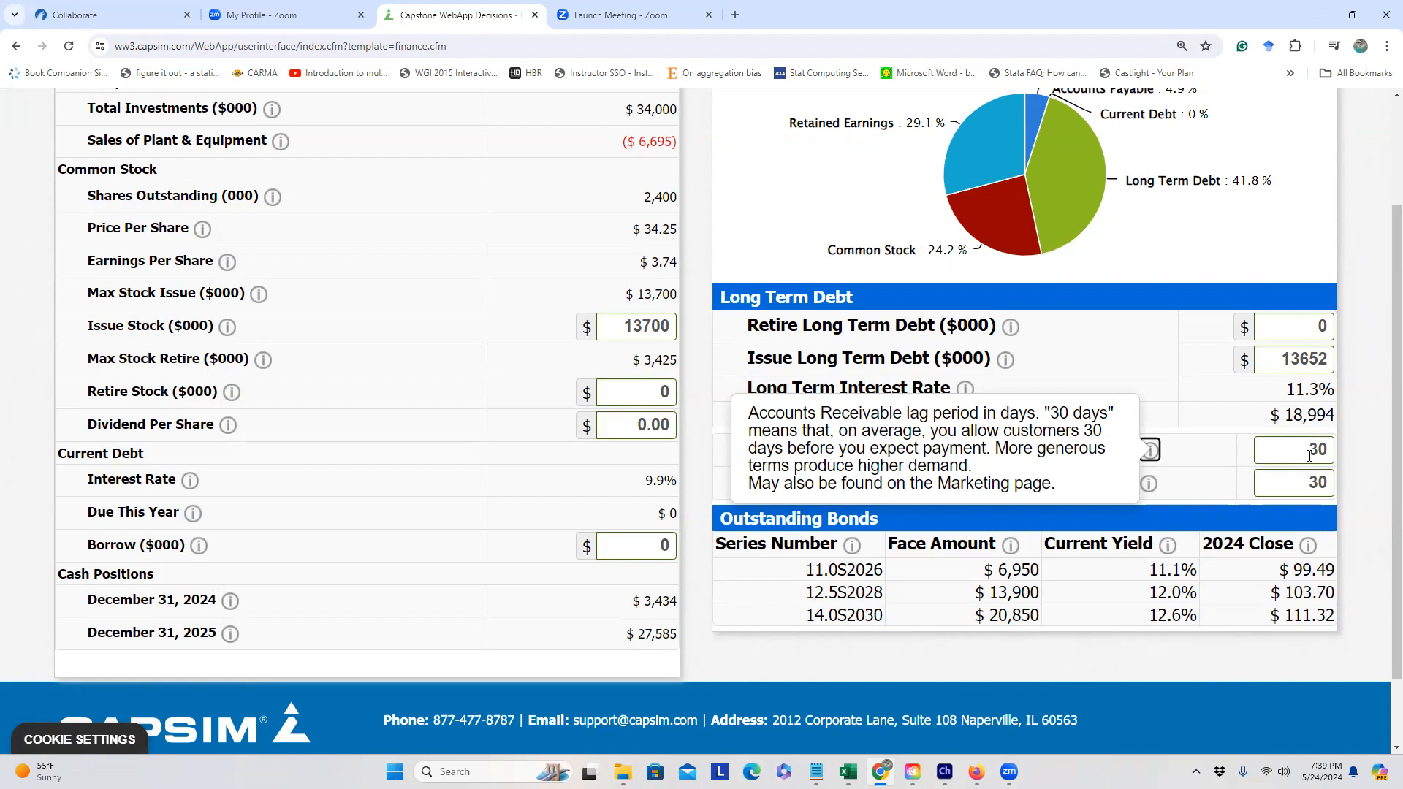
click(1306, 484)
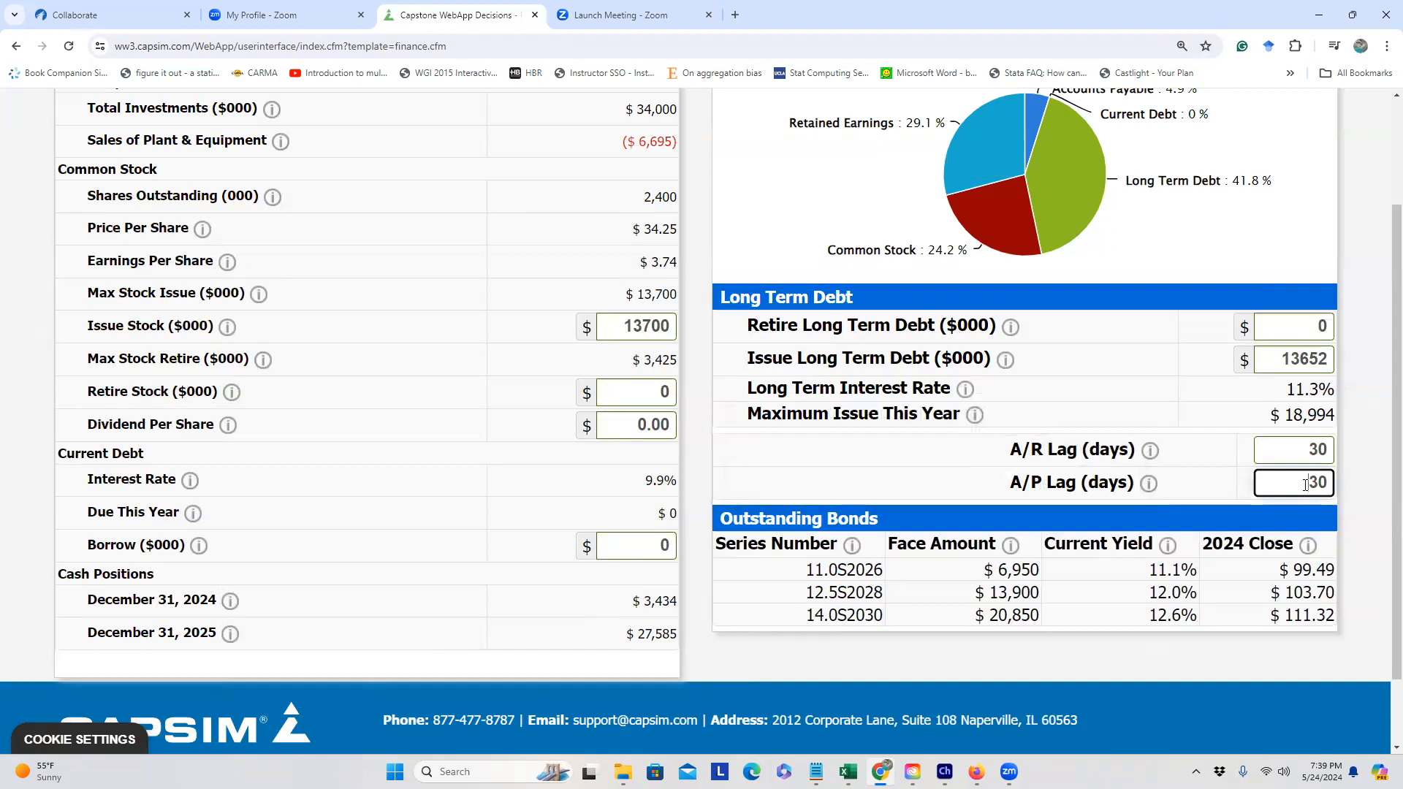
Step: Confirm the A/P lag is also 30 days and read its explanation
double_click(1322, 448)
click(1311, 484)
double_click(1316, 449)
click(1297, 481)
drag(1309, 482, 1333, 480)
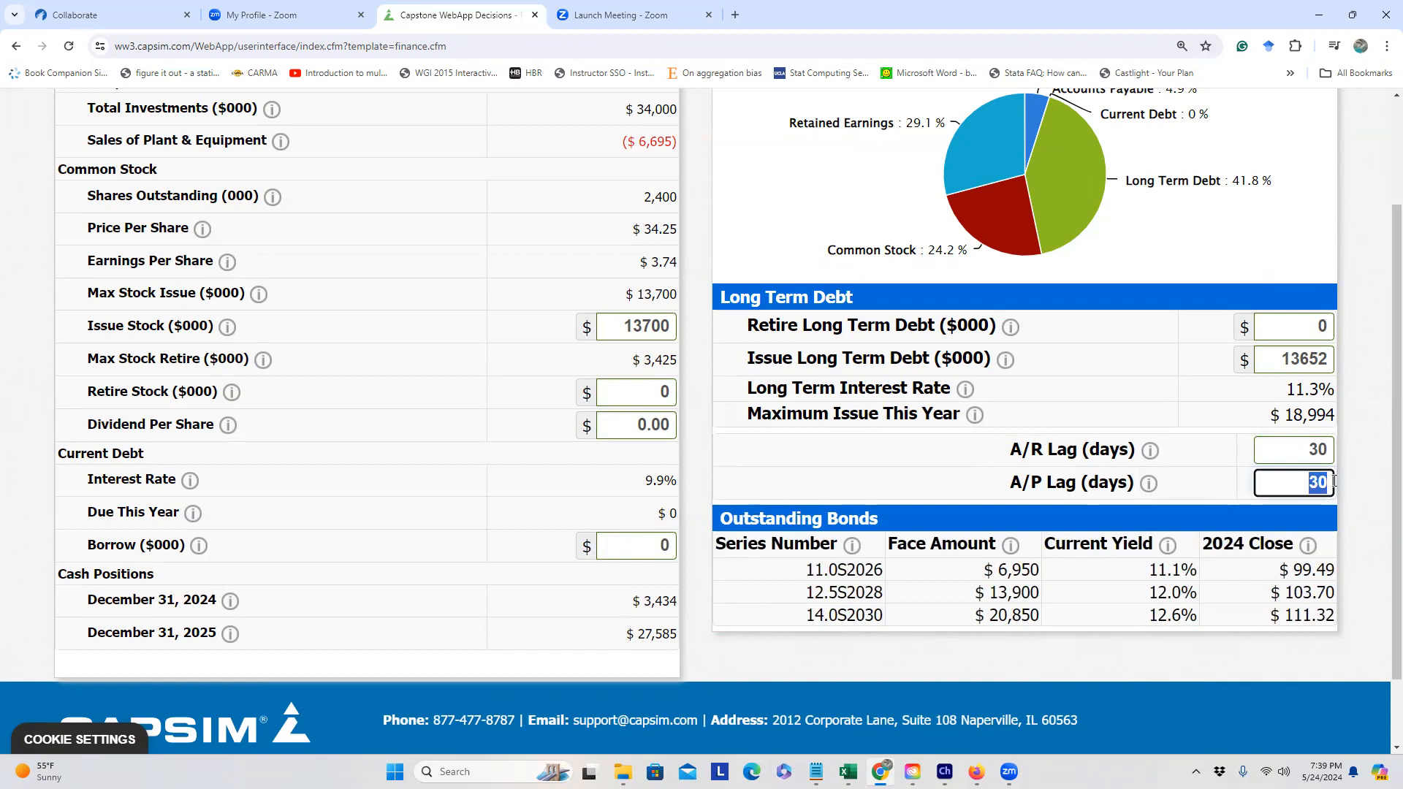
click(1151, 487)
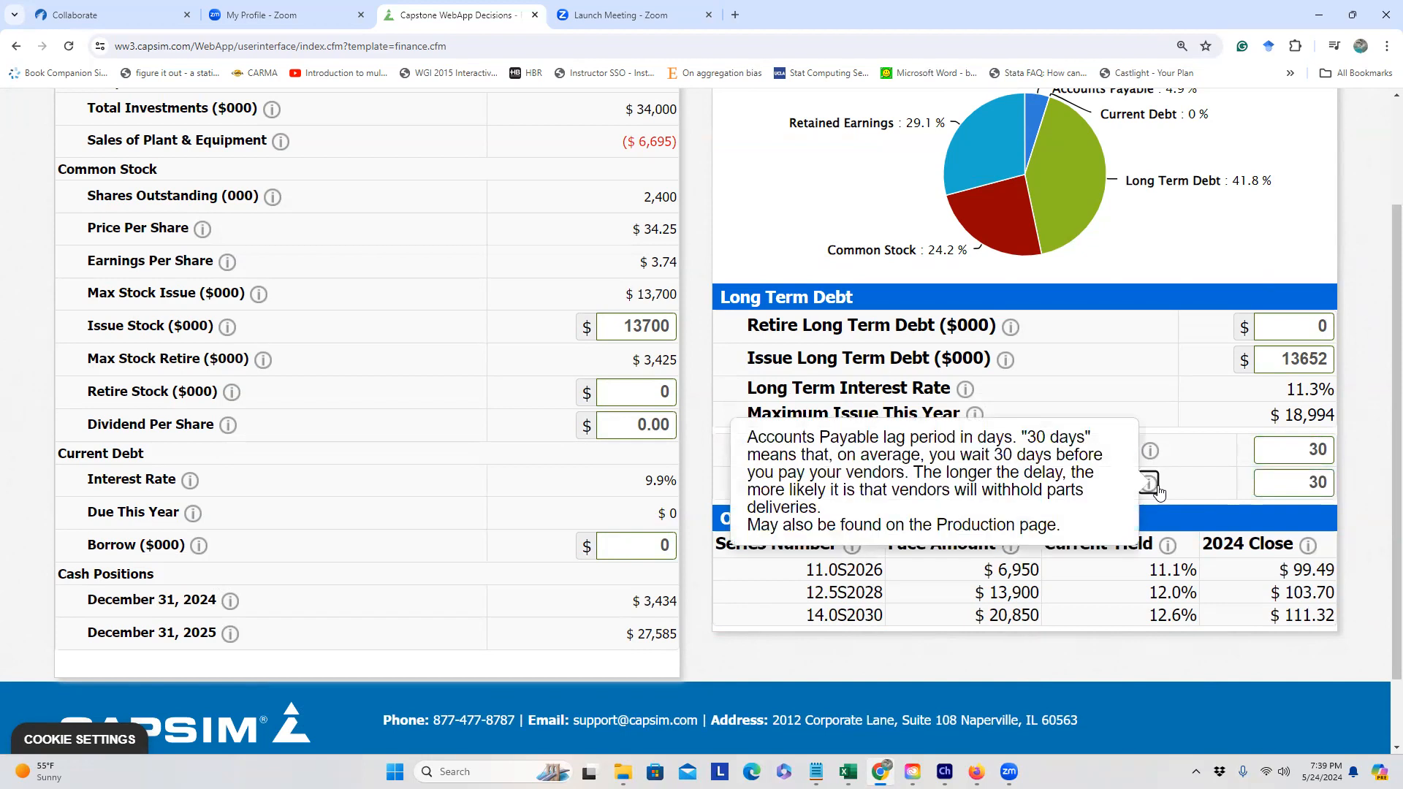
click(1281, 486)
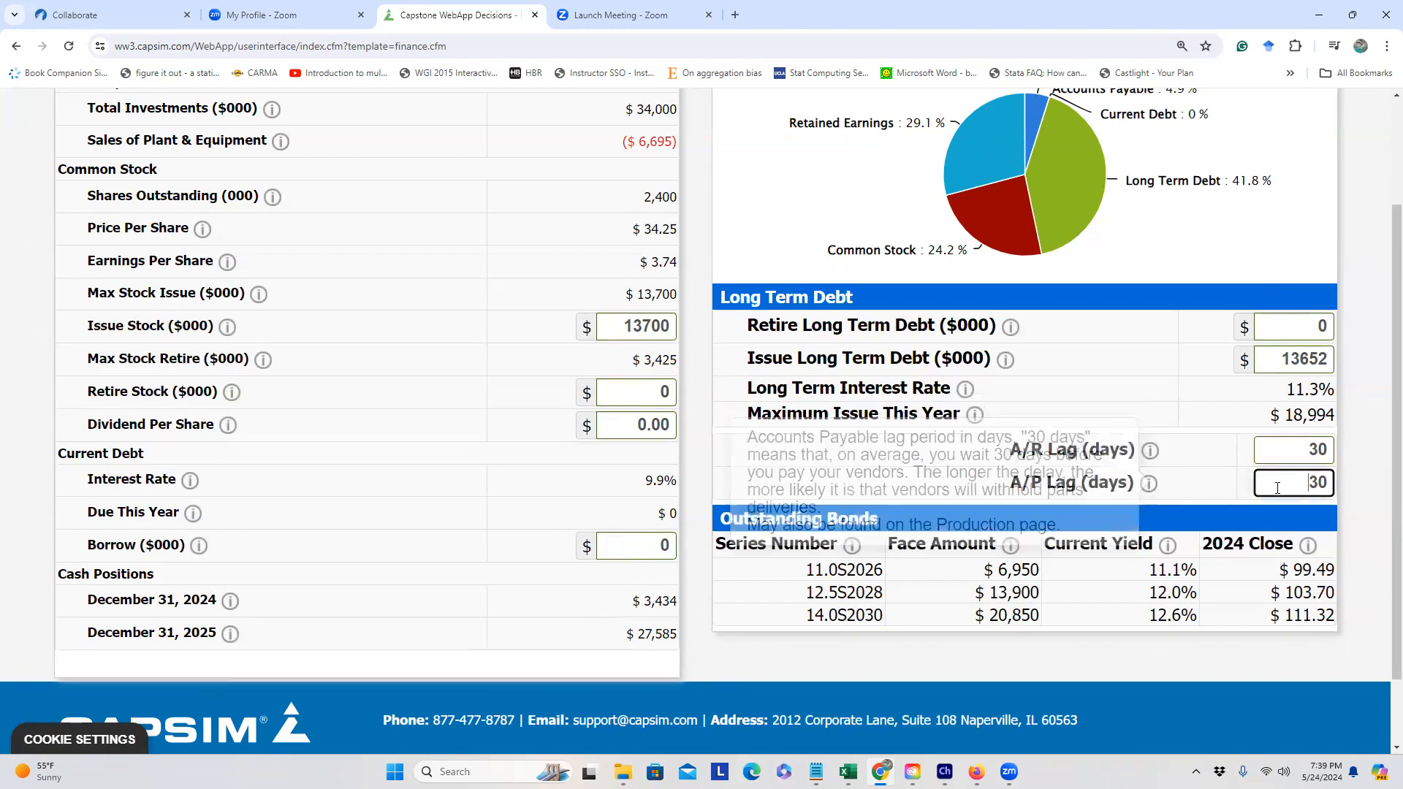
scroll(1170, 494, up, 2)
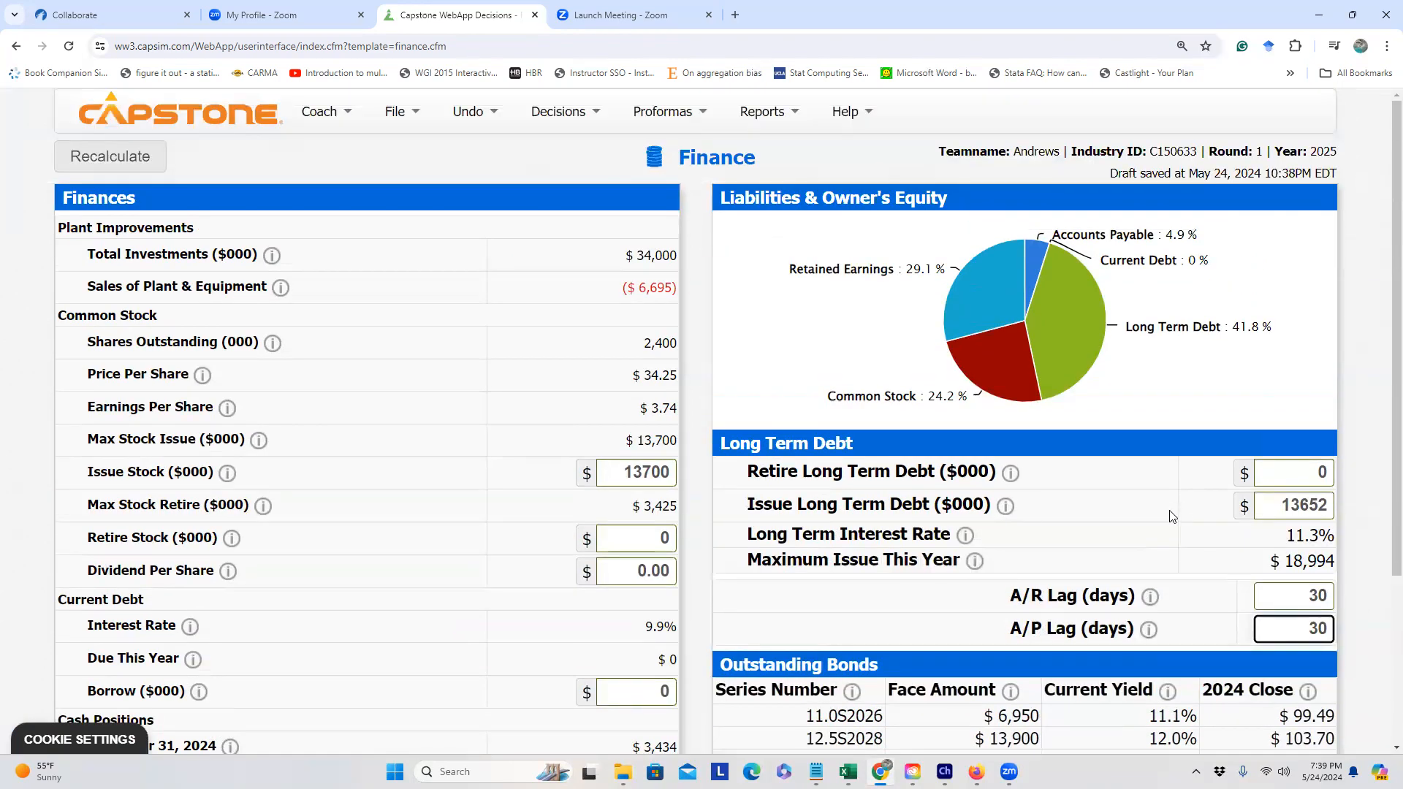
scroll(1168, 515, down, 3)
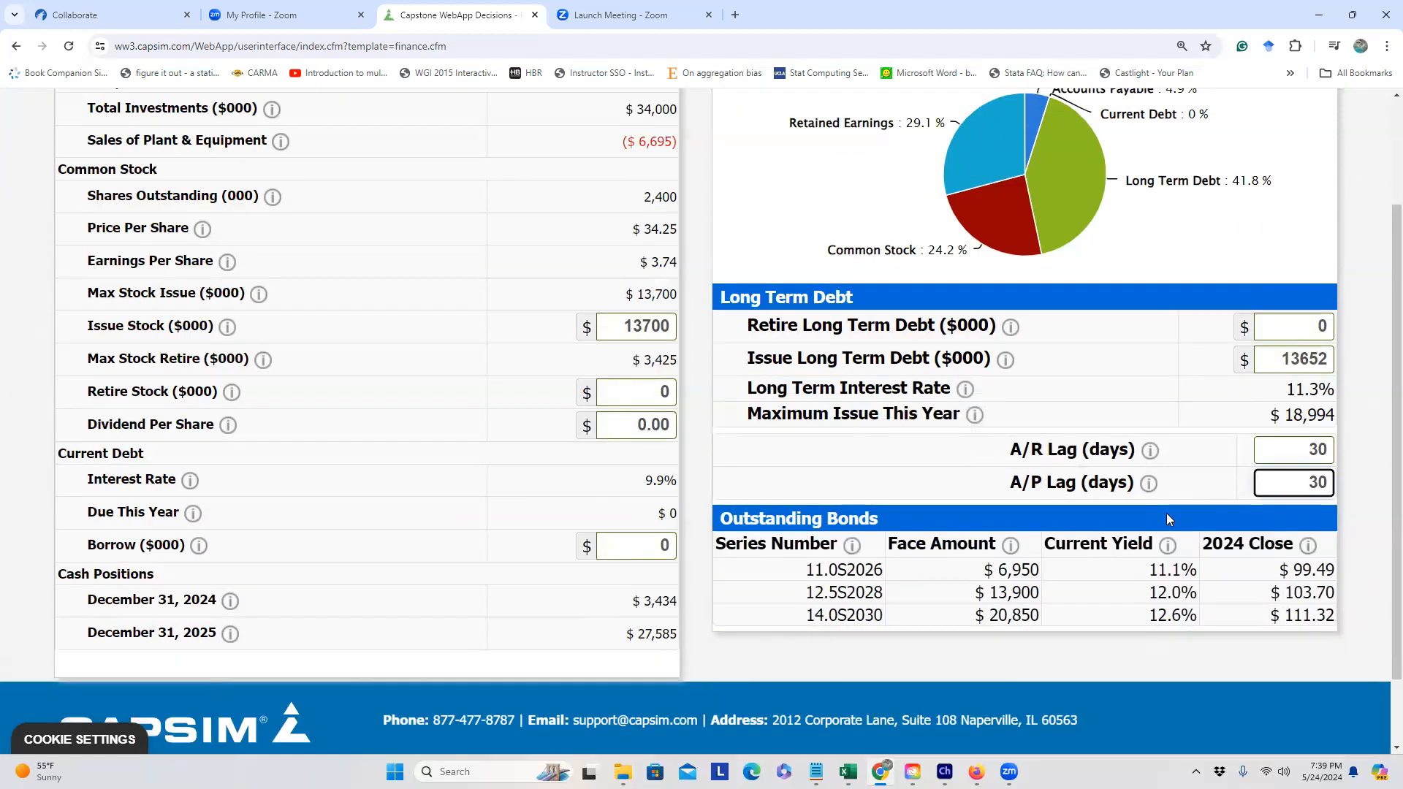
scroll(1168, 515, up, 2)
scroll(1166, 516, up, 1)
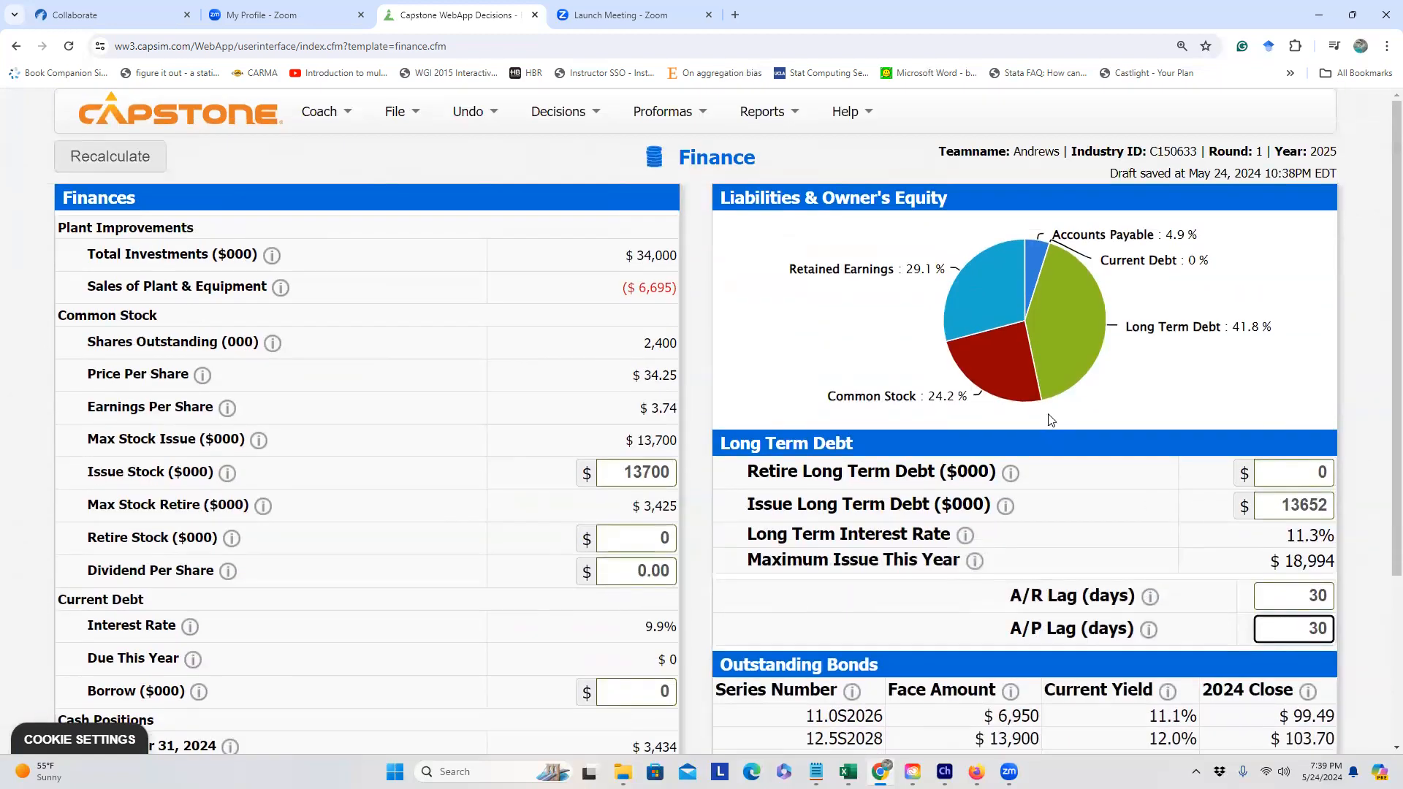
Step: Open the Proforma Cash Flow report and highlight the $8,976 net income
click(675, 114)
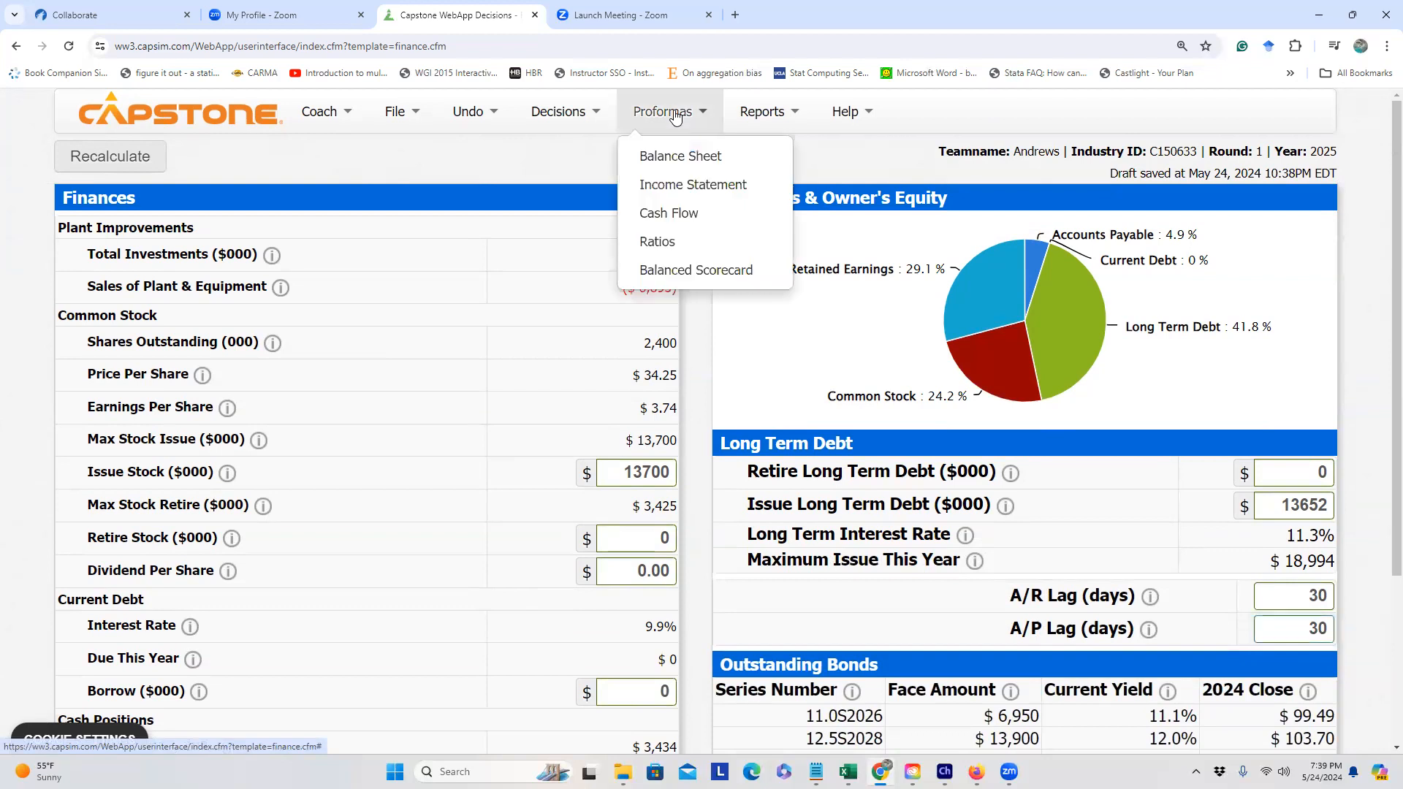
click(676, 213)
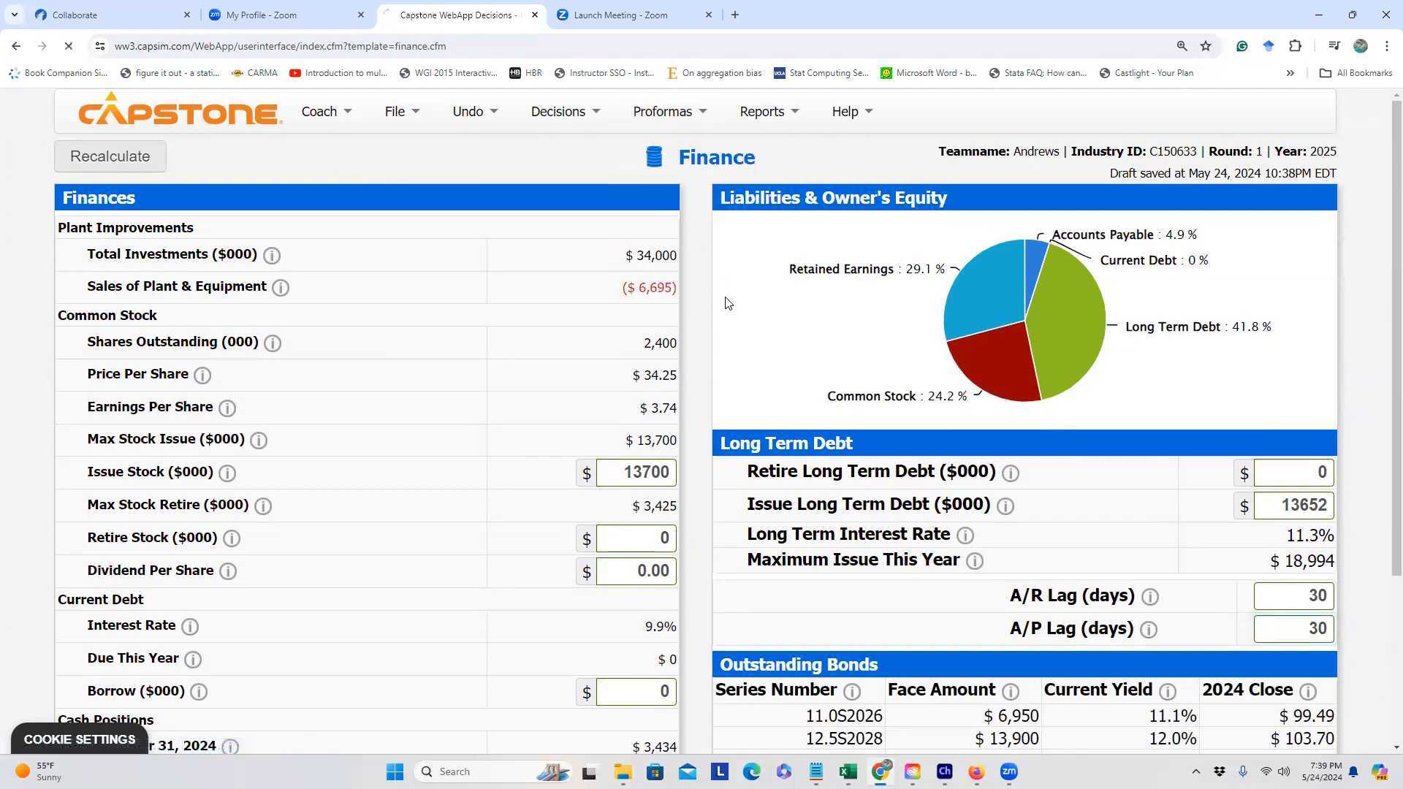
scroll(716, 325, down, 4)
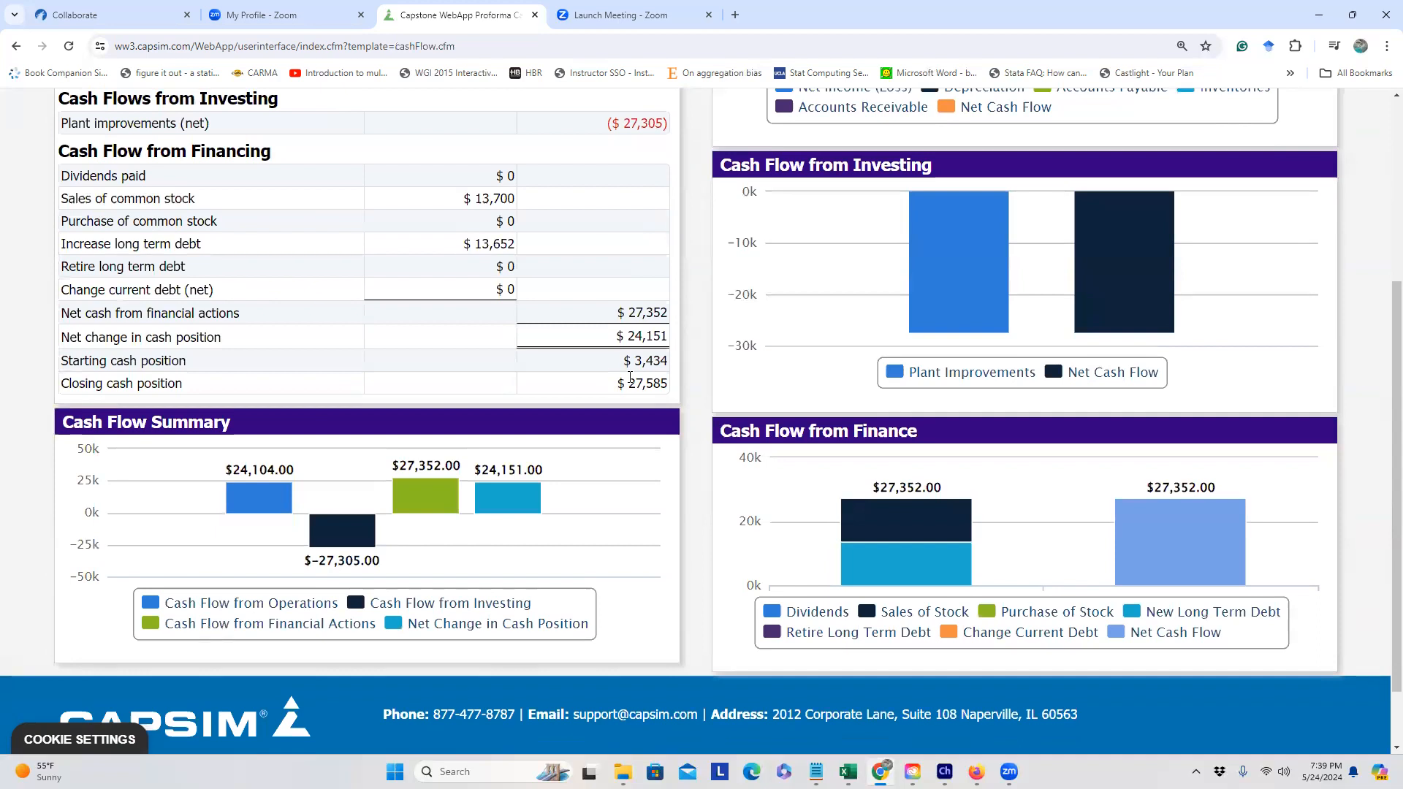
drag(618, 383, 661, 383)
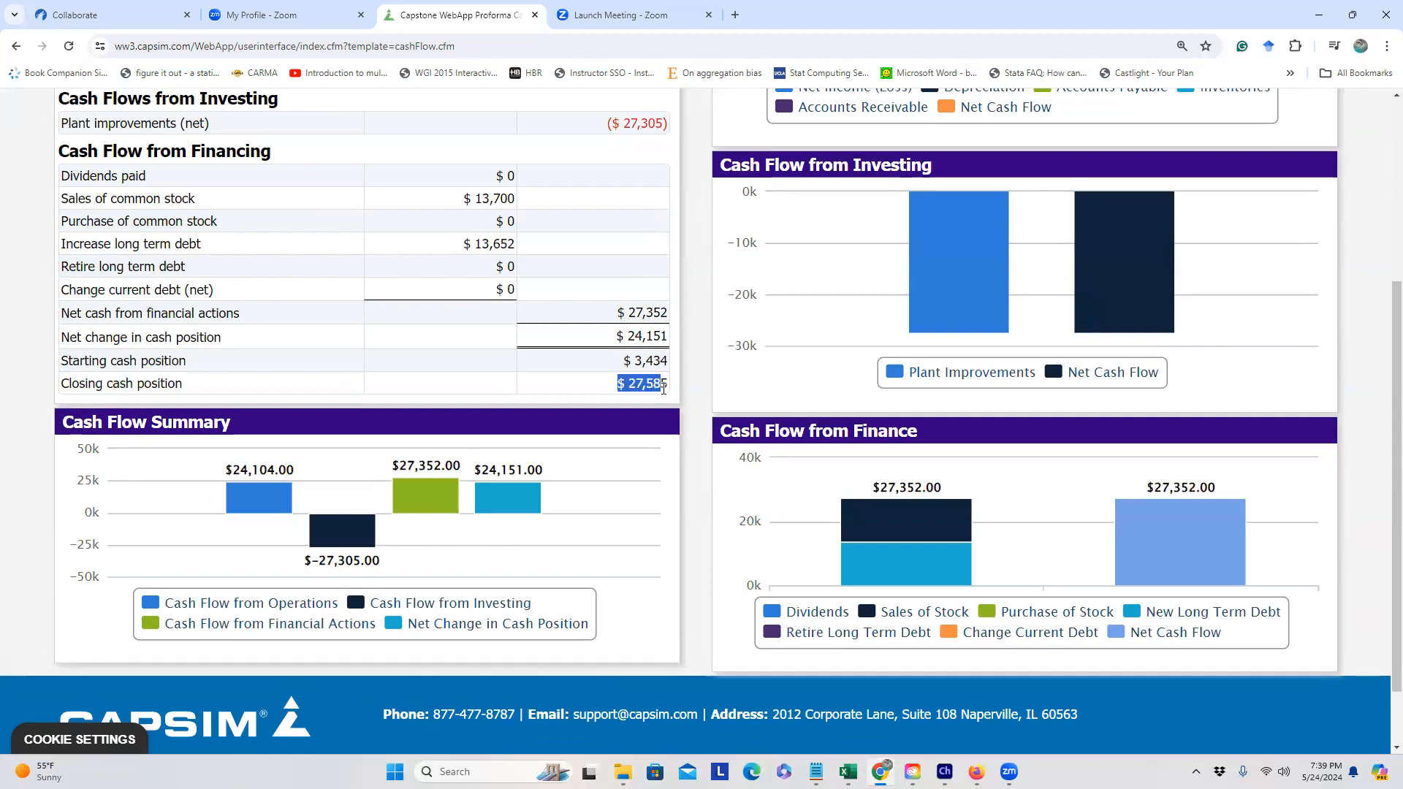
scroll(654, 380, up, 2)
scroll(646, 378, up, 2)
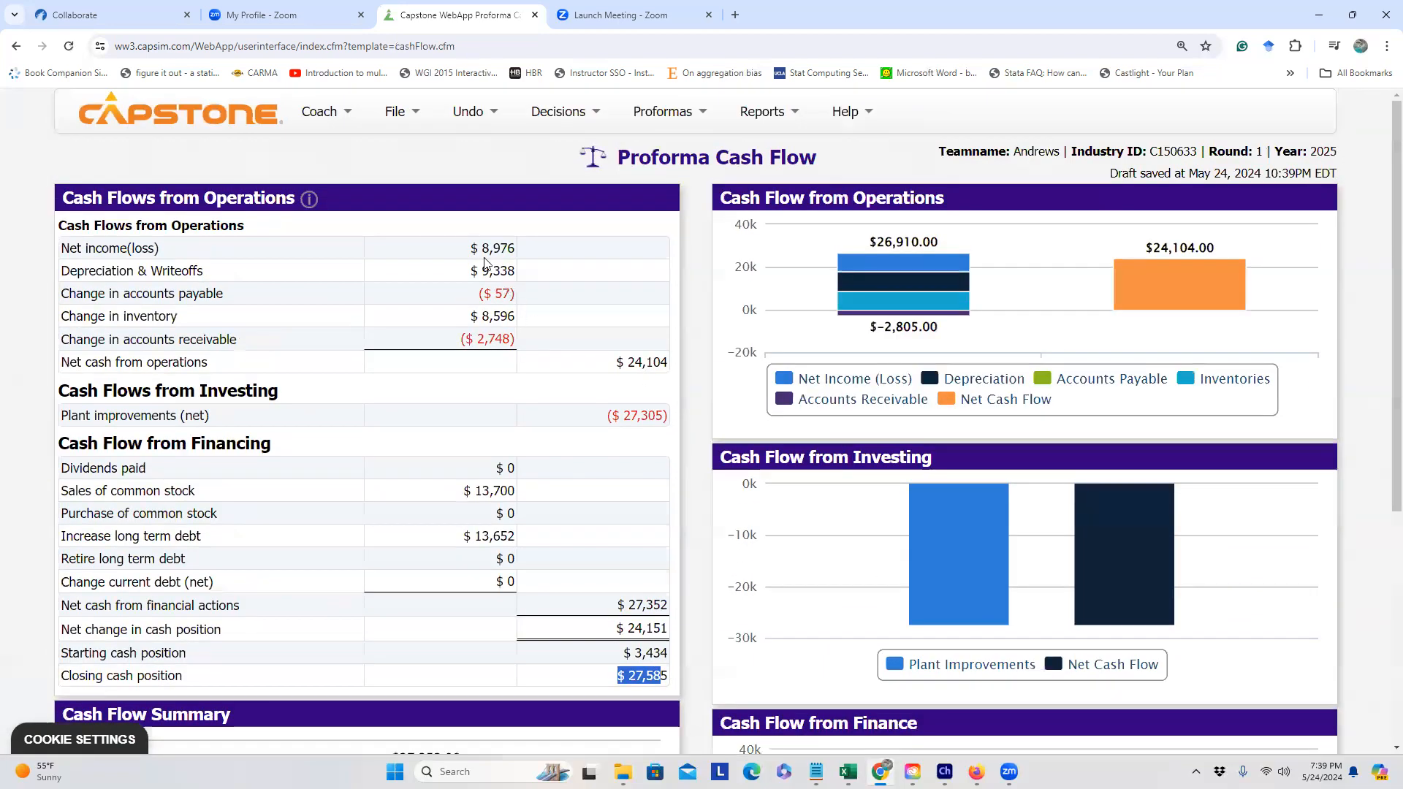
drag(471, 250, 520, 250)
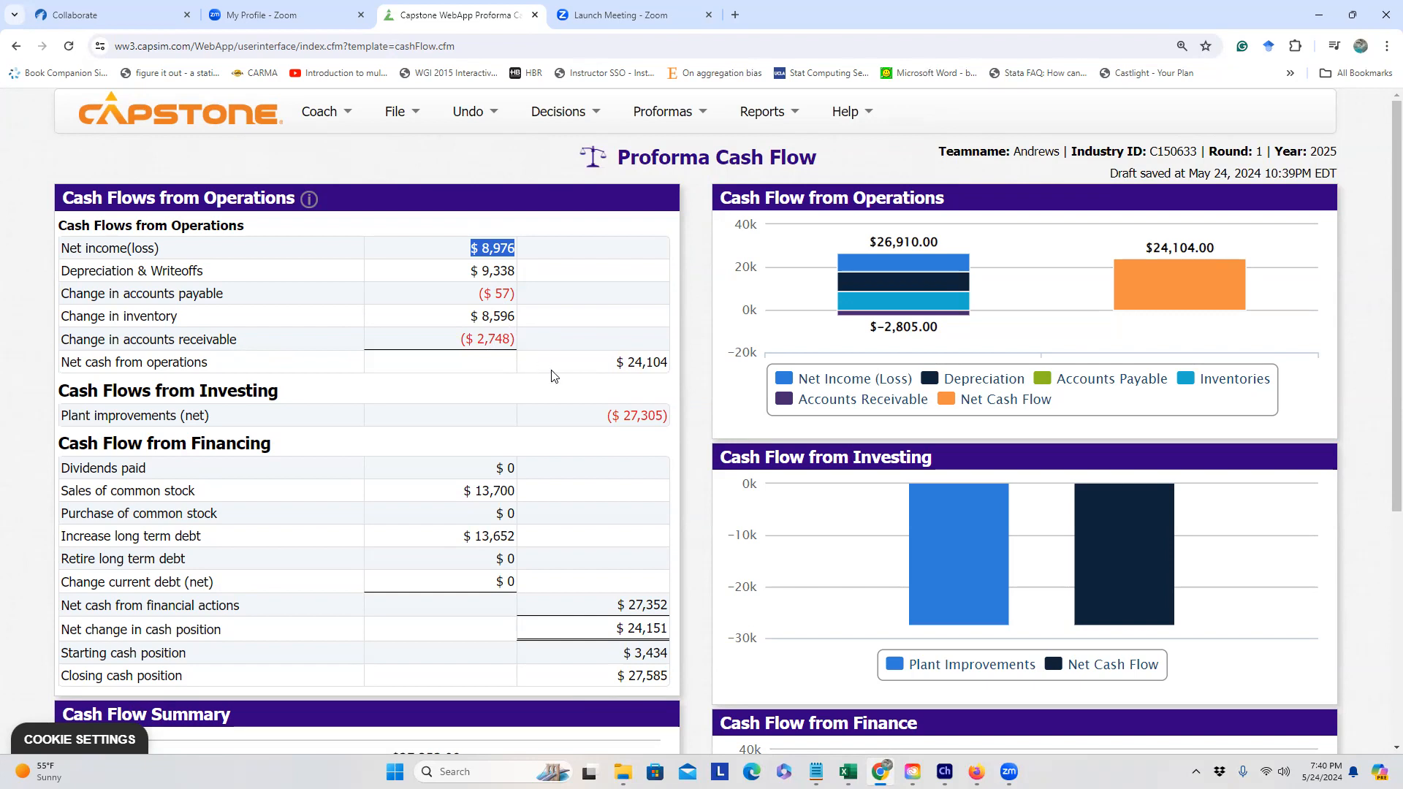
Step: Highlight the $24,104 cash from operations and the $27,305 plant improvements outflow
scroll(553, 371, down, 1)
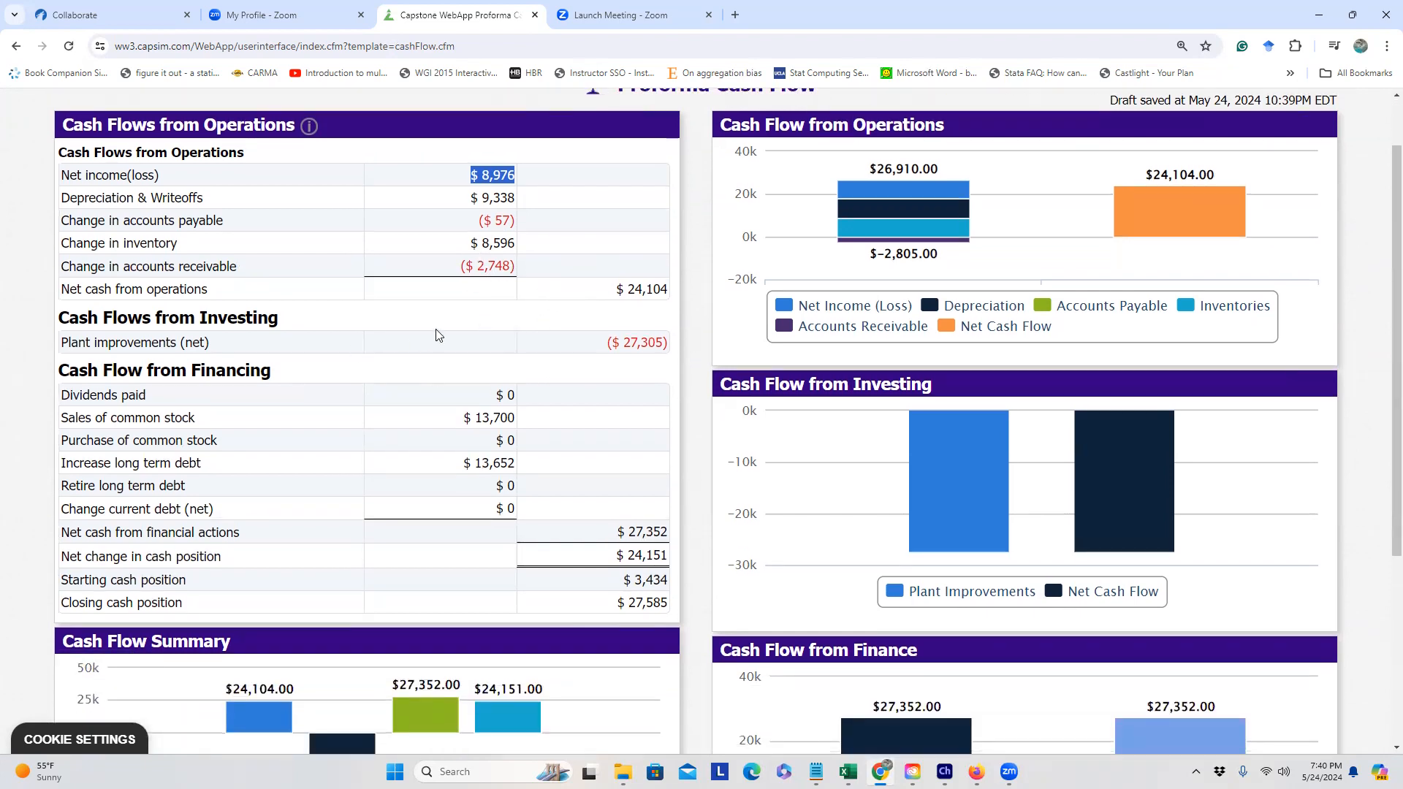
drag(610, 344, 663, 342)
click(619, 291)
drag(619, 291, 670, 292)
click(671, 310)
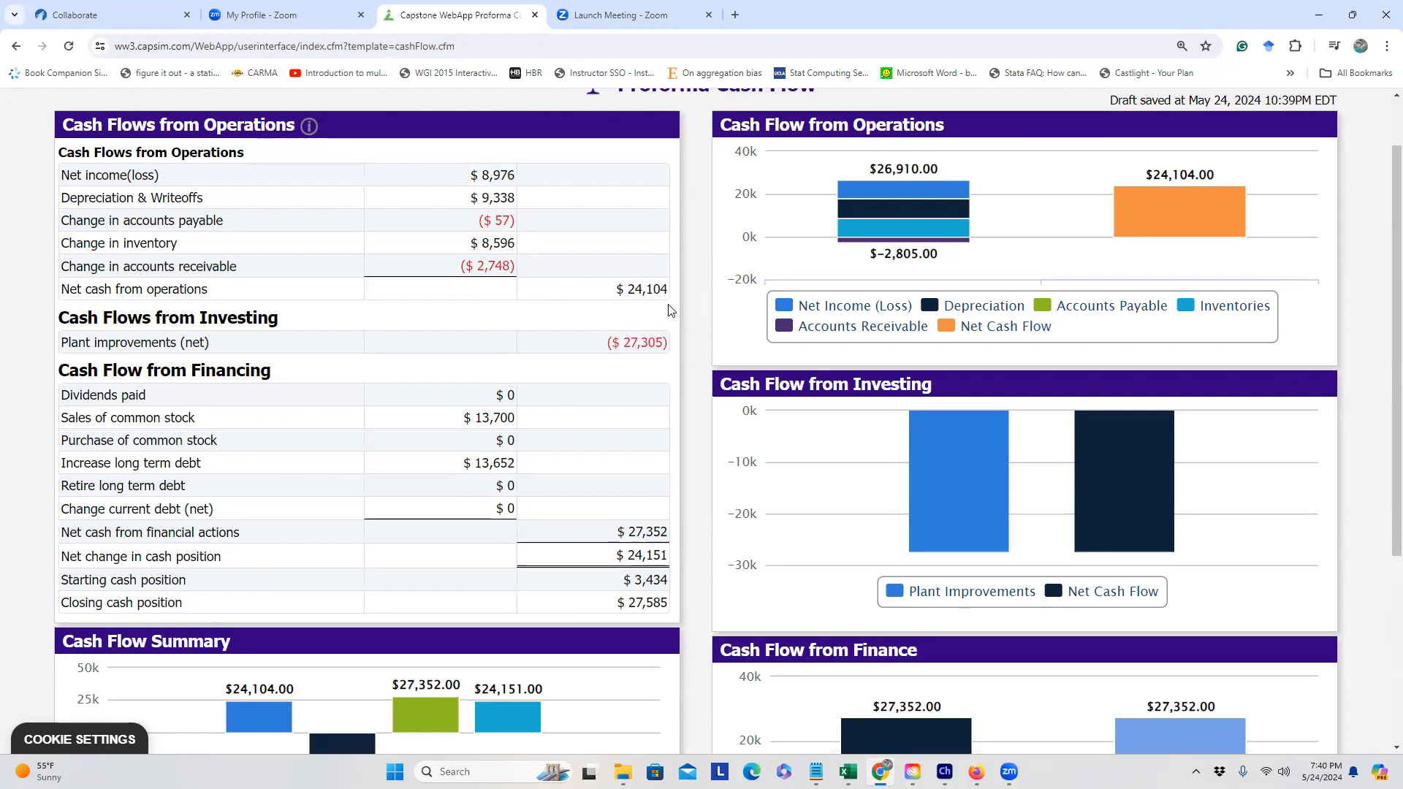
drag(612, 344, 661, 346)
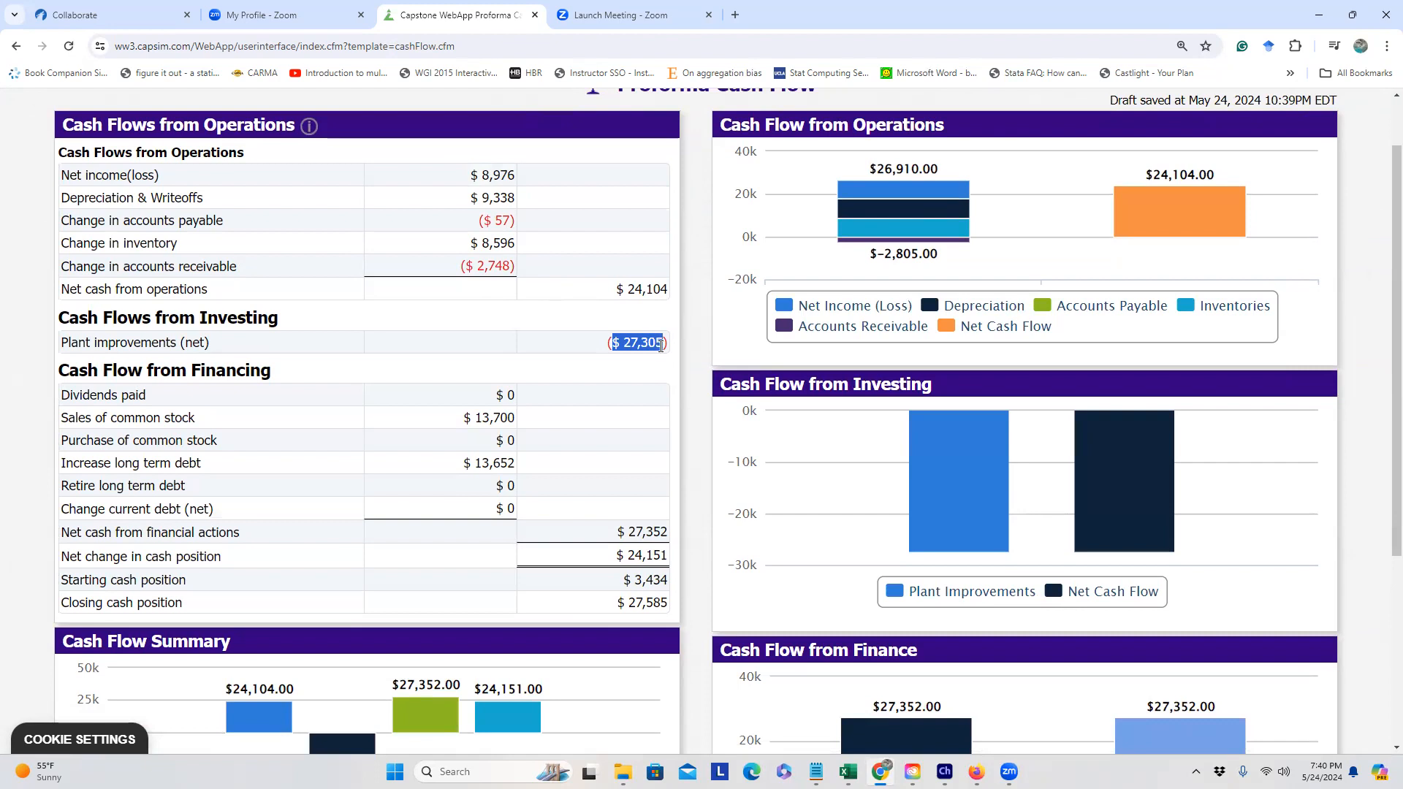
click(655, 396)
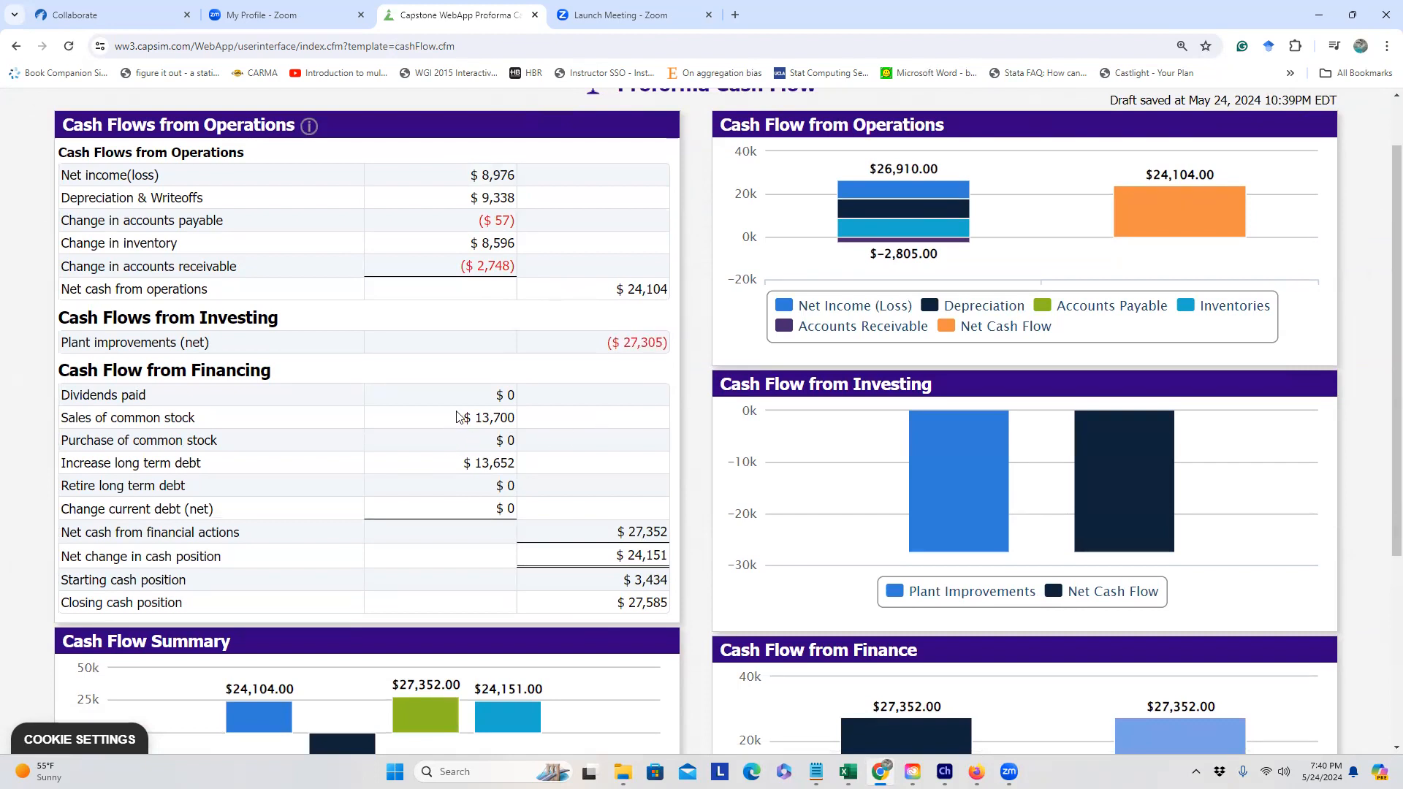
Step: Highlight the $13,700 stock sale, $13,652 long-term debt increase and $27,585 closing cash
drag(465, 417, 515, 417)
drag(465, 462, 518, 460)
click(531, 468)
scroll(605, 501, down, 1)
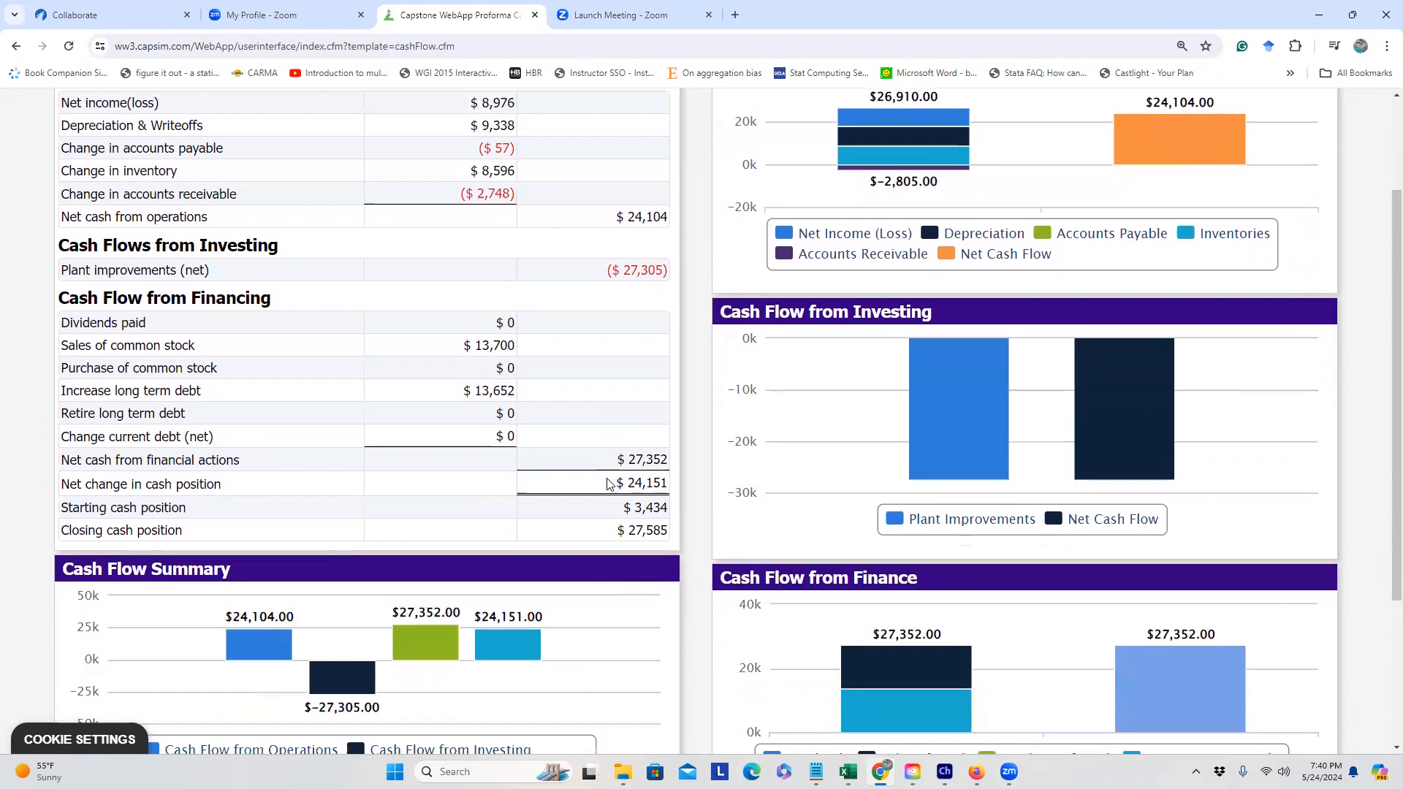
drag(616, 529, 665, 536)
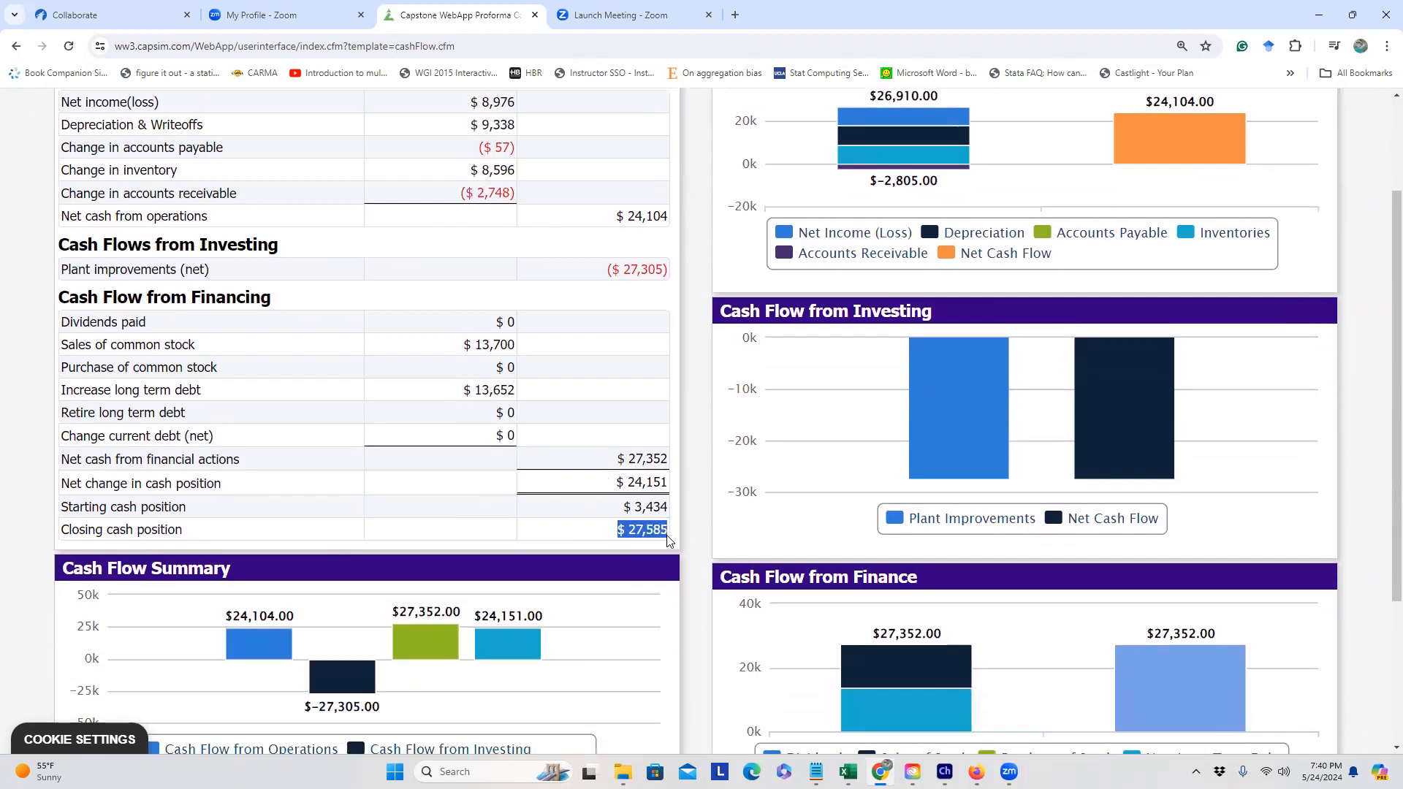
click(653, 537)
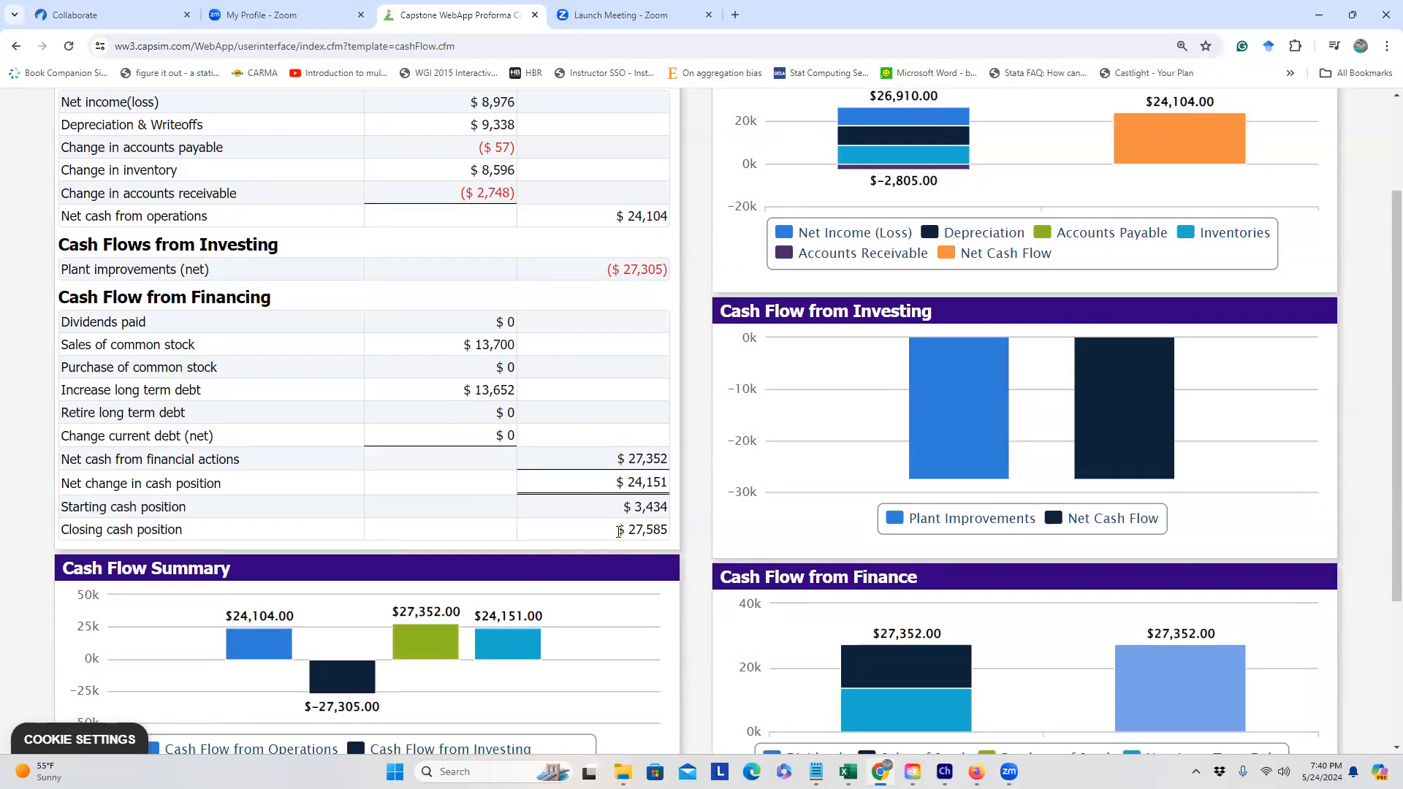
drag(617, 536, 670, 538)
scroll(665, 527, up, 2)
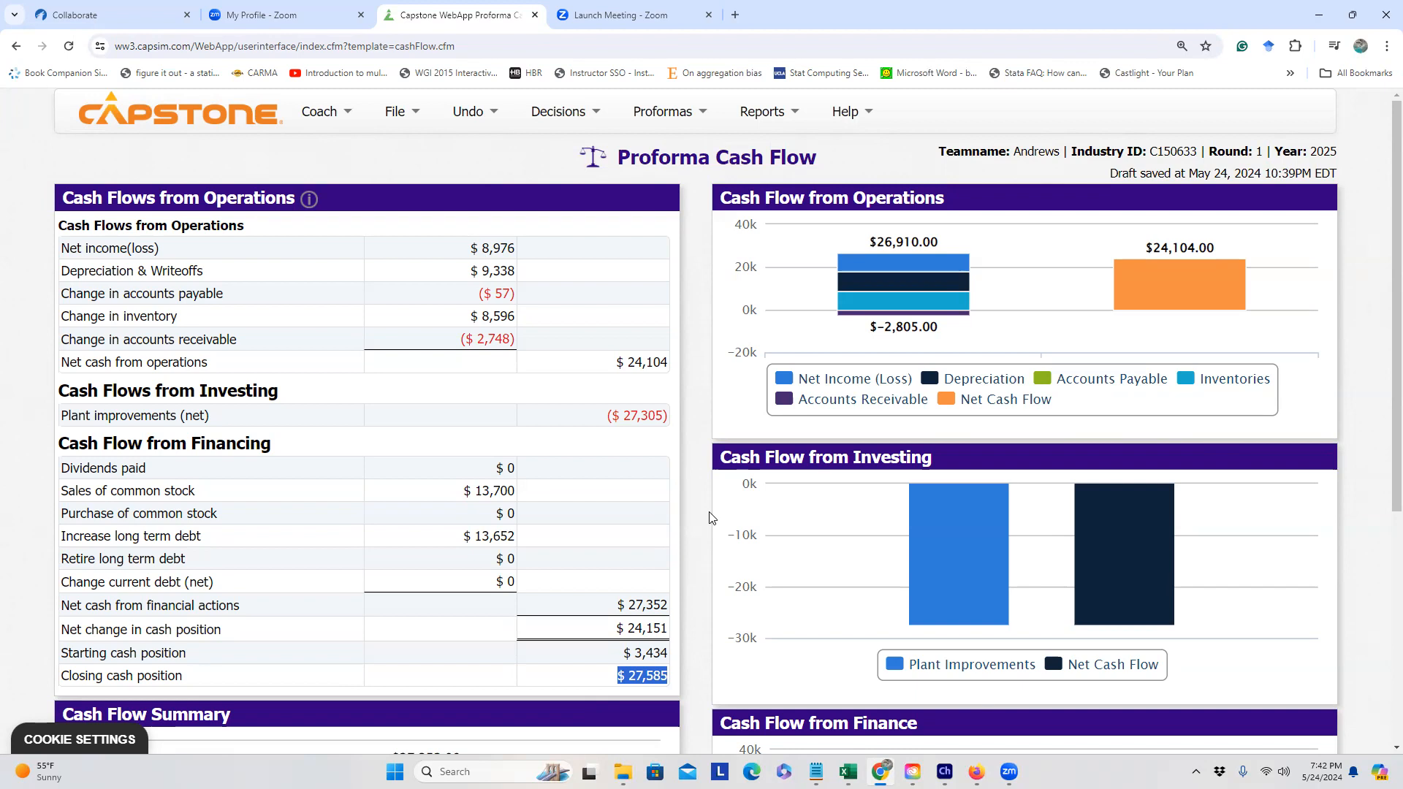
click(798, 46)
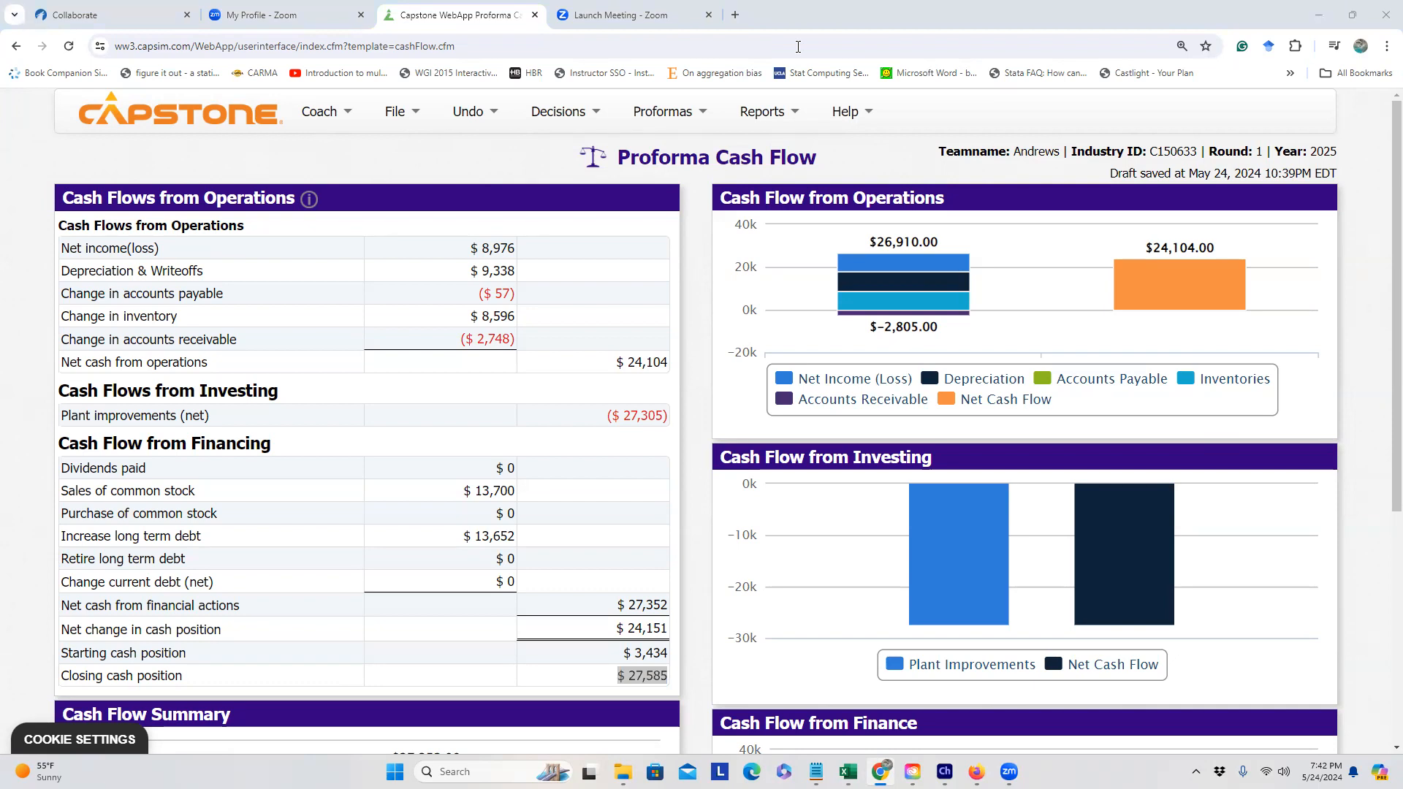